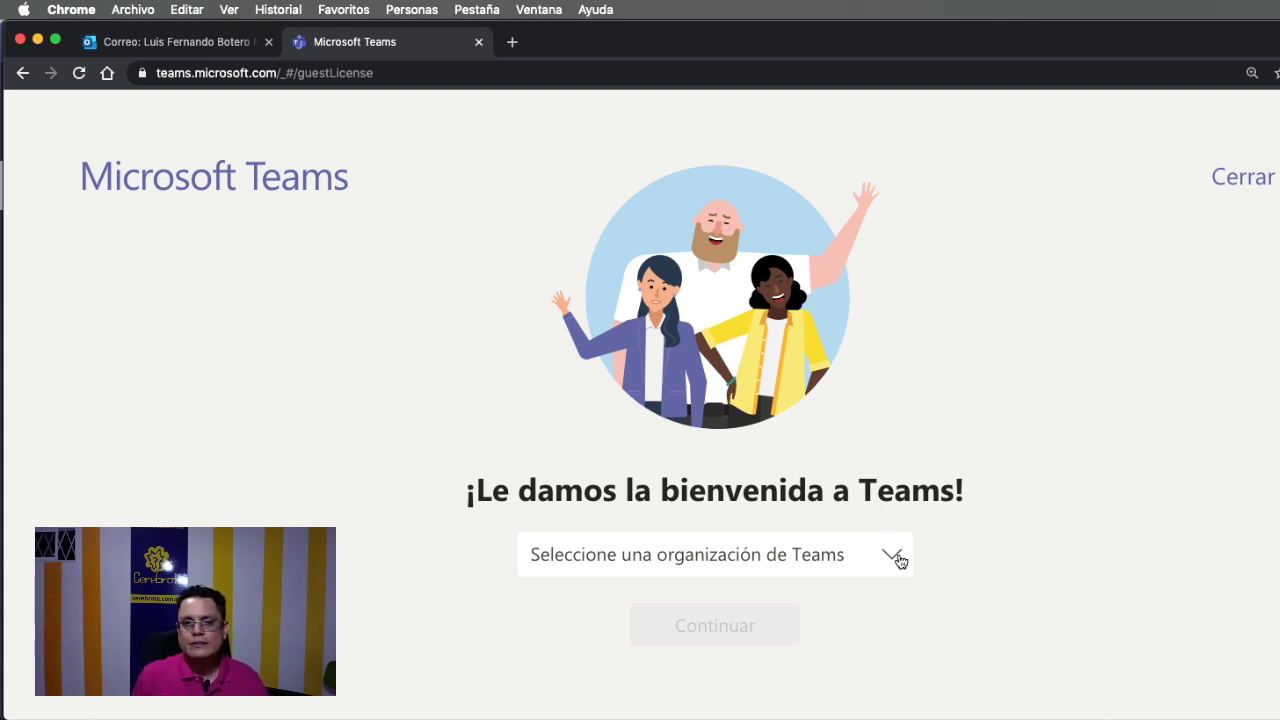
Switch into the UPB (Invitado) organization from the organization list.
{"action": "left_click", "coordinate": [898, 561]}
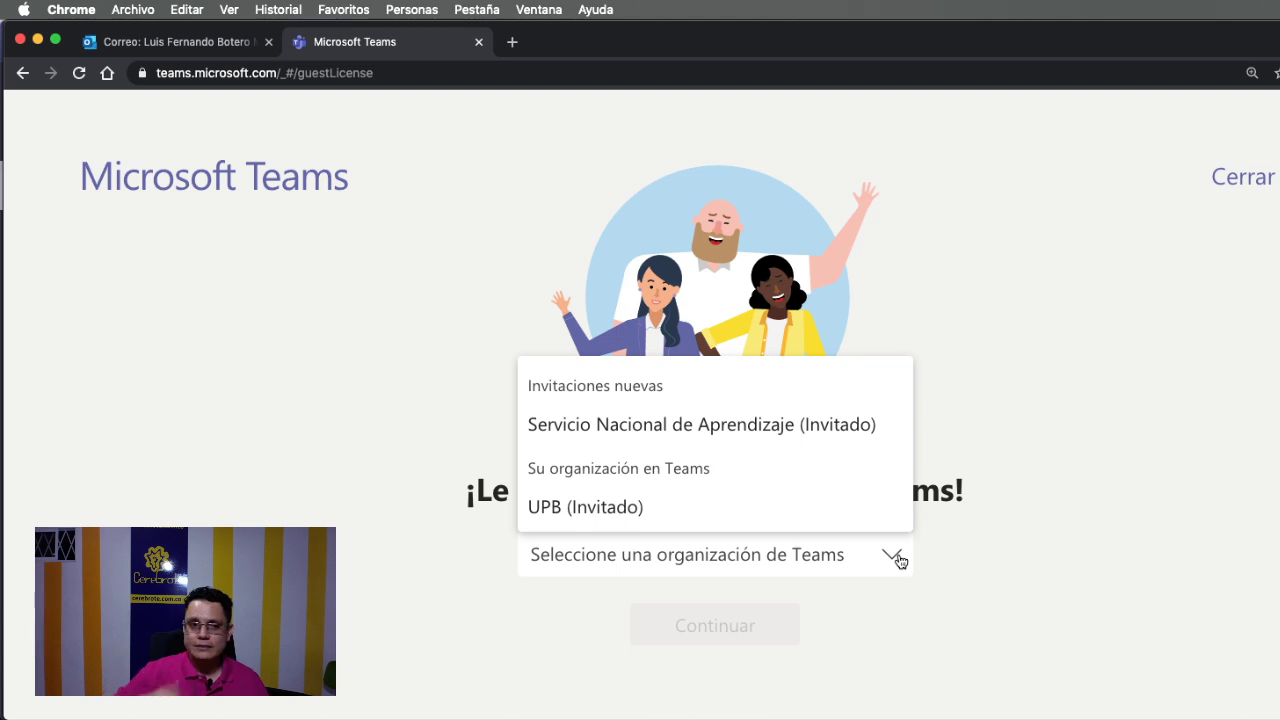
{"action": "left_click", "coordinate": [650, 514]}
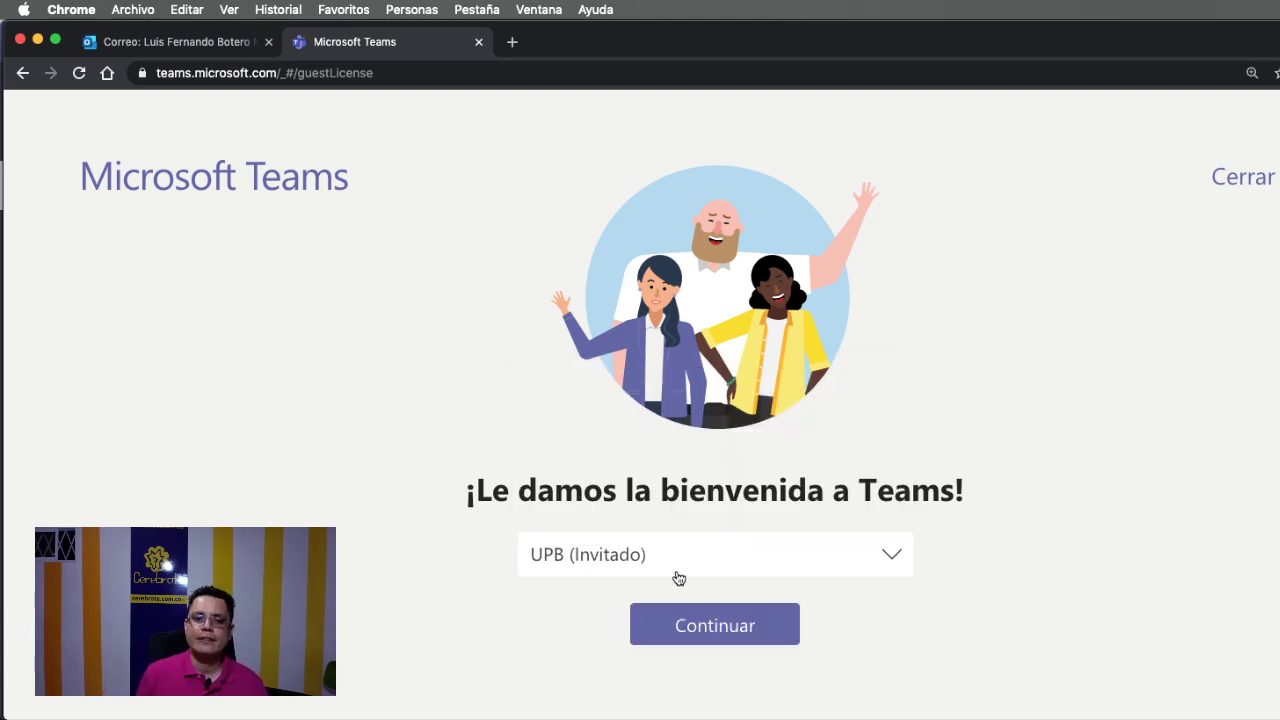
{"action": "left_click", "coordinate": [711, 628]}
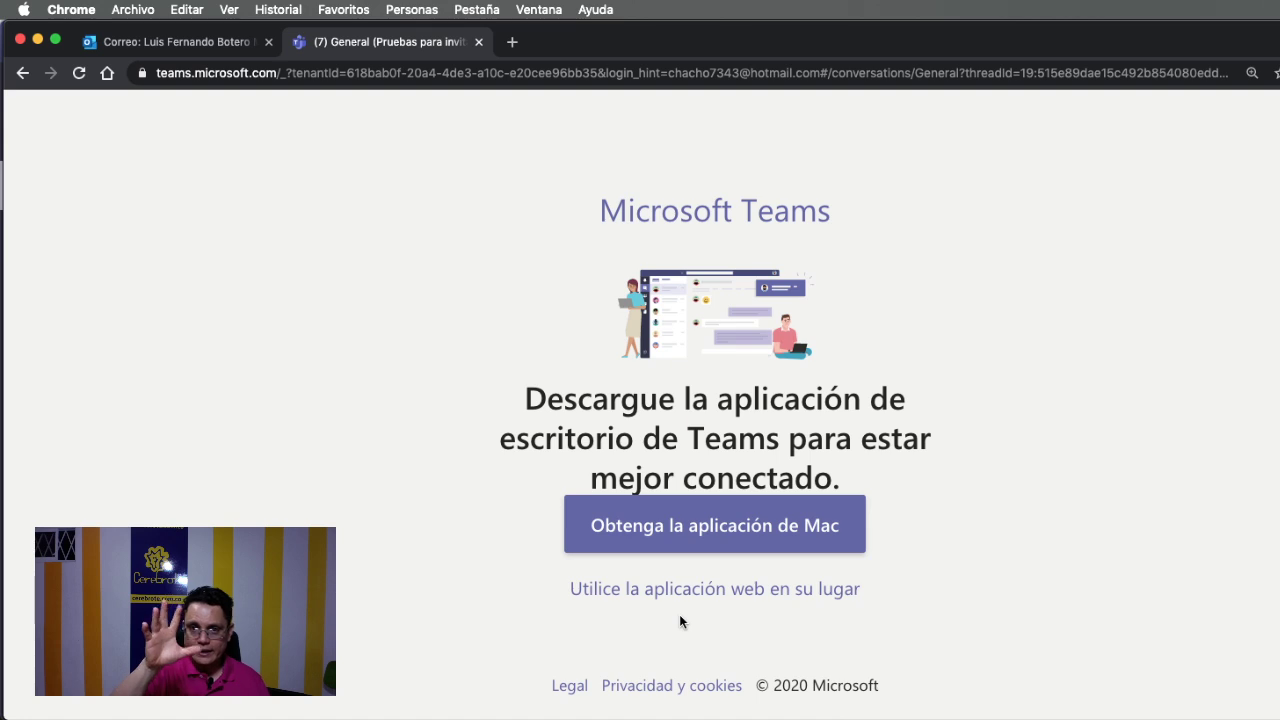
Continue with Teams on the web, narrow the Chrome window, and switch to the owner's desktop app.
{"action": "left_click", "coordinate": [720, 589]}
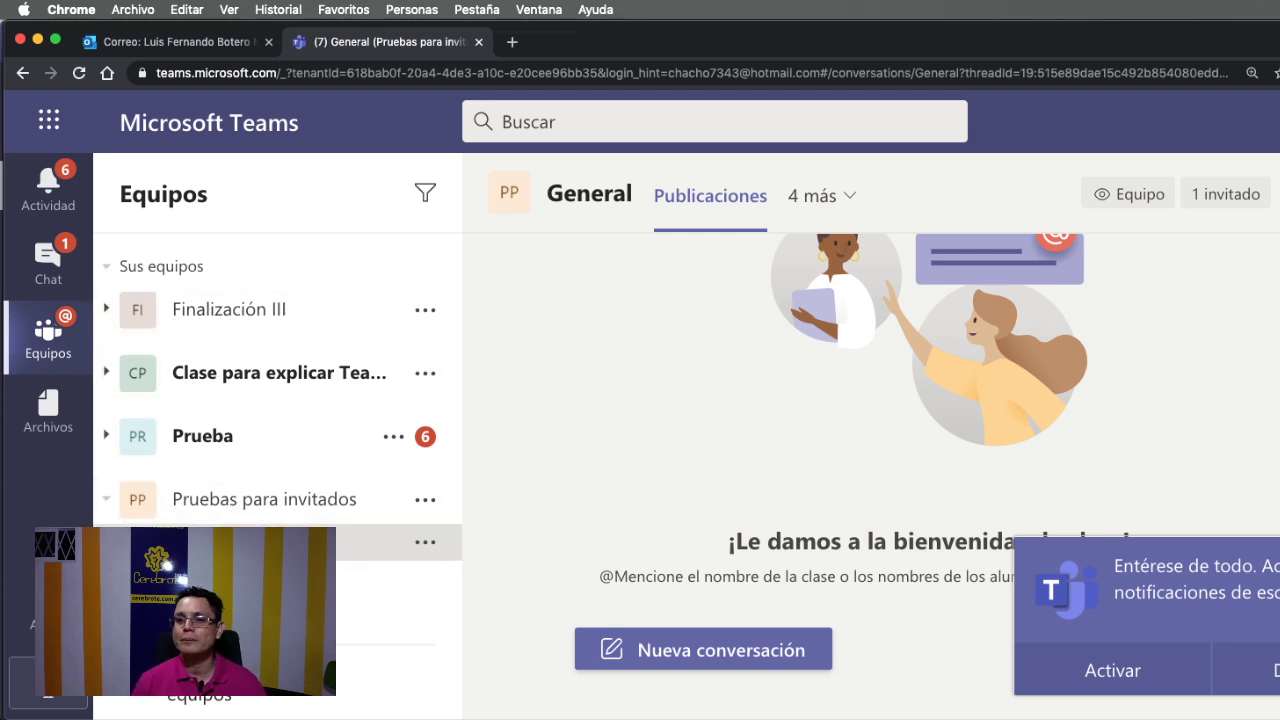
{"action": "key", "text": "super+Tab"}
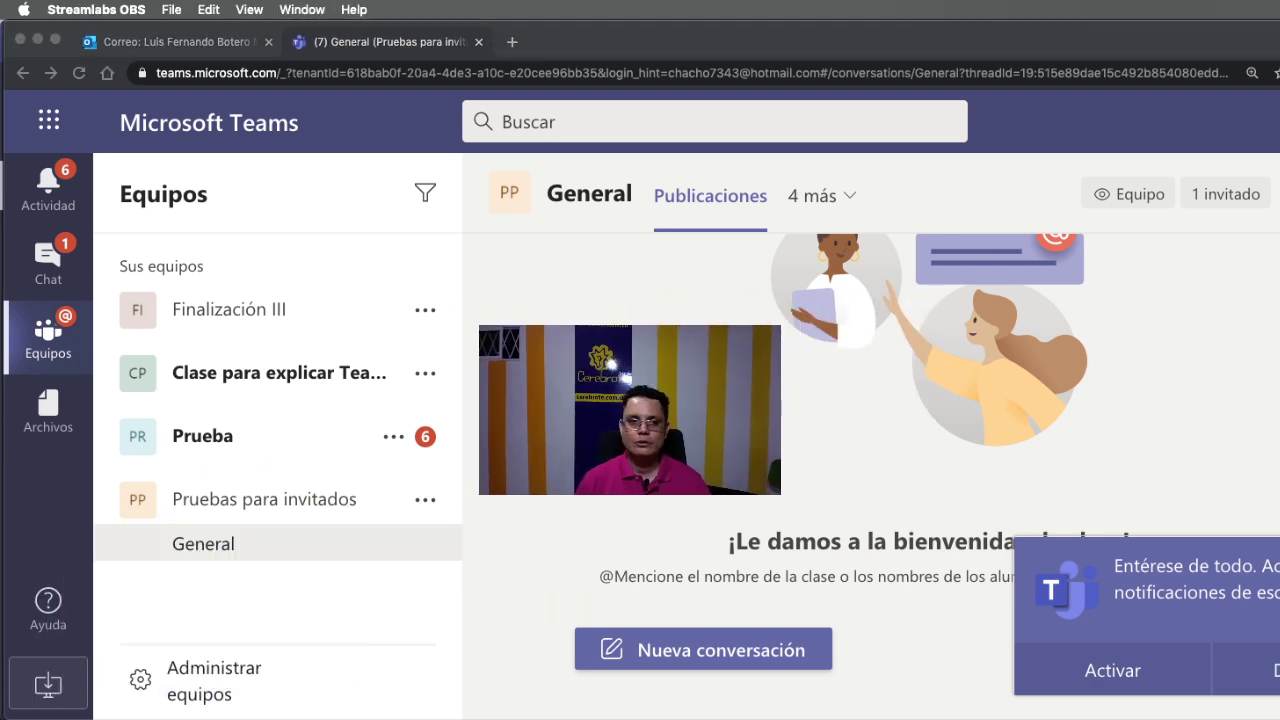
{"action": "left_click", "coordinate": [273, 502]}
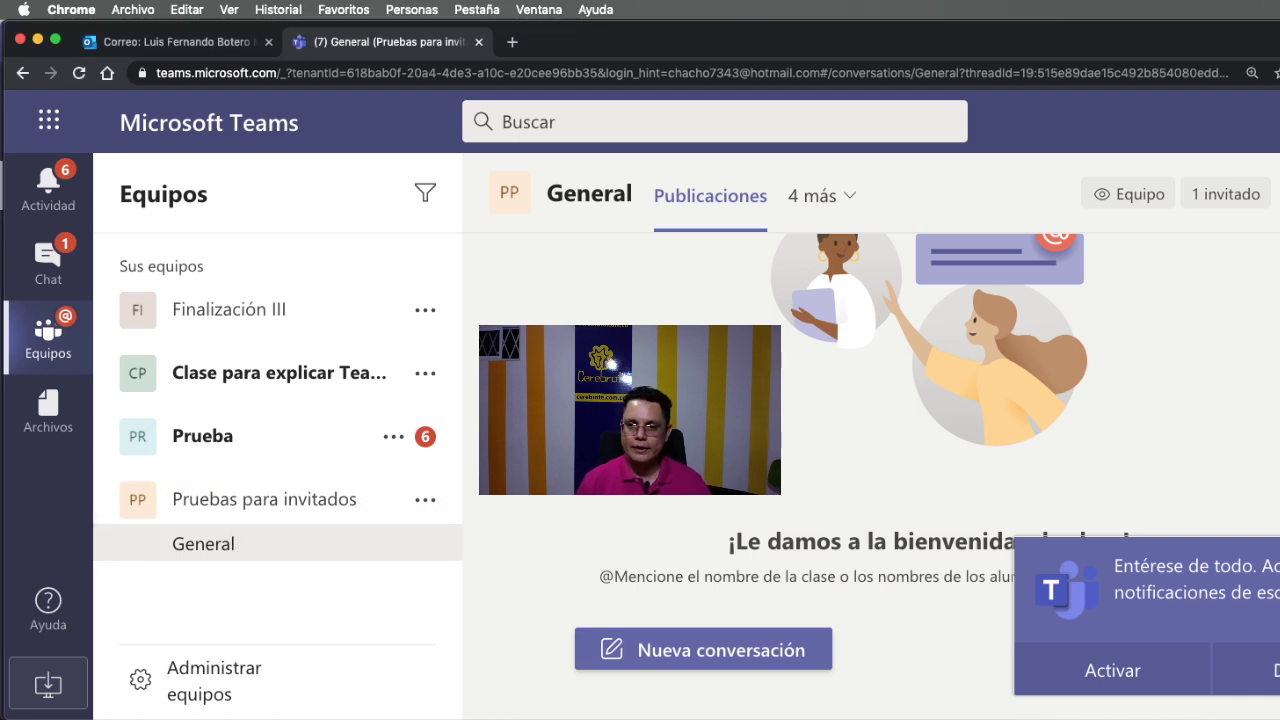
{"action": "mouse_move", "coordinate": [1279, 656]}
{"action": "left_mouse_down"}
{"action": "mouse_move", "coordinate": [1259, 656]}
{"action": "mouse_move", "coordinate": [1273, 652]}
{"action": "left_mouse_up"}
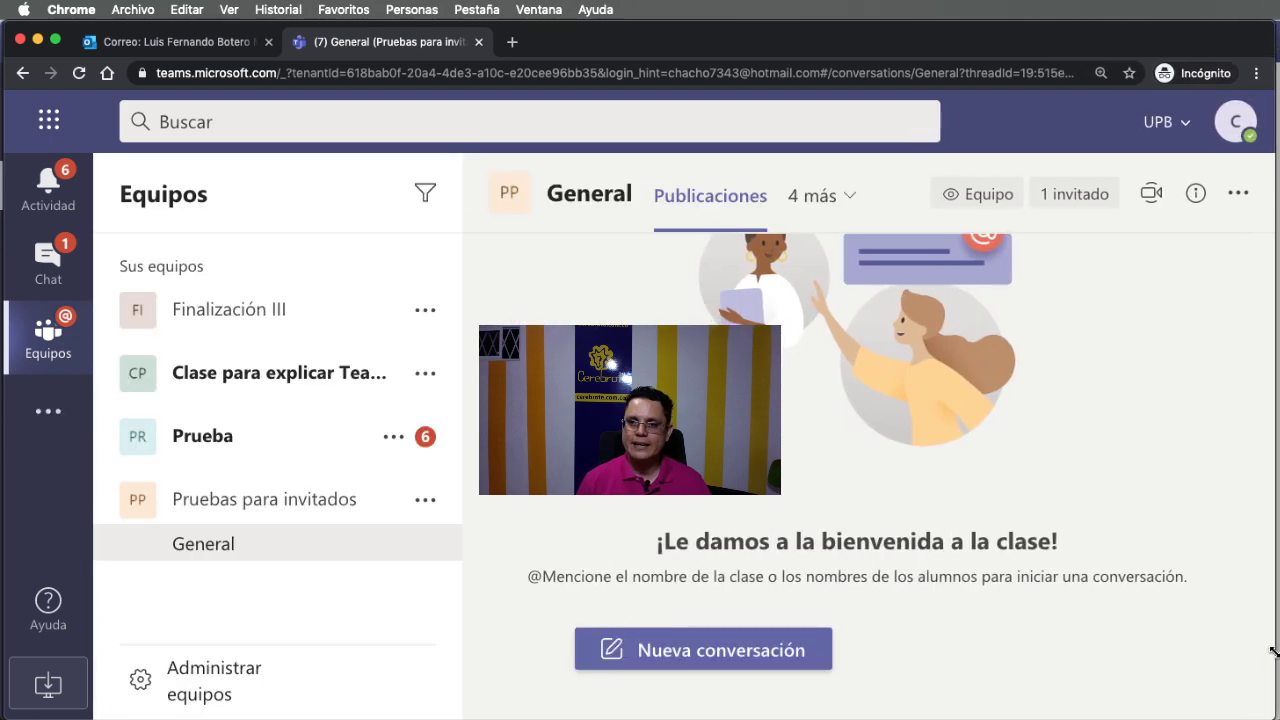
{"action": "key", "text": "super+Tab"}
{"action": "left_click", "coordinate": [1060, 675]}
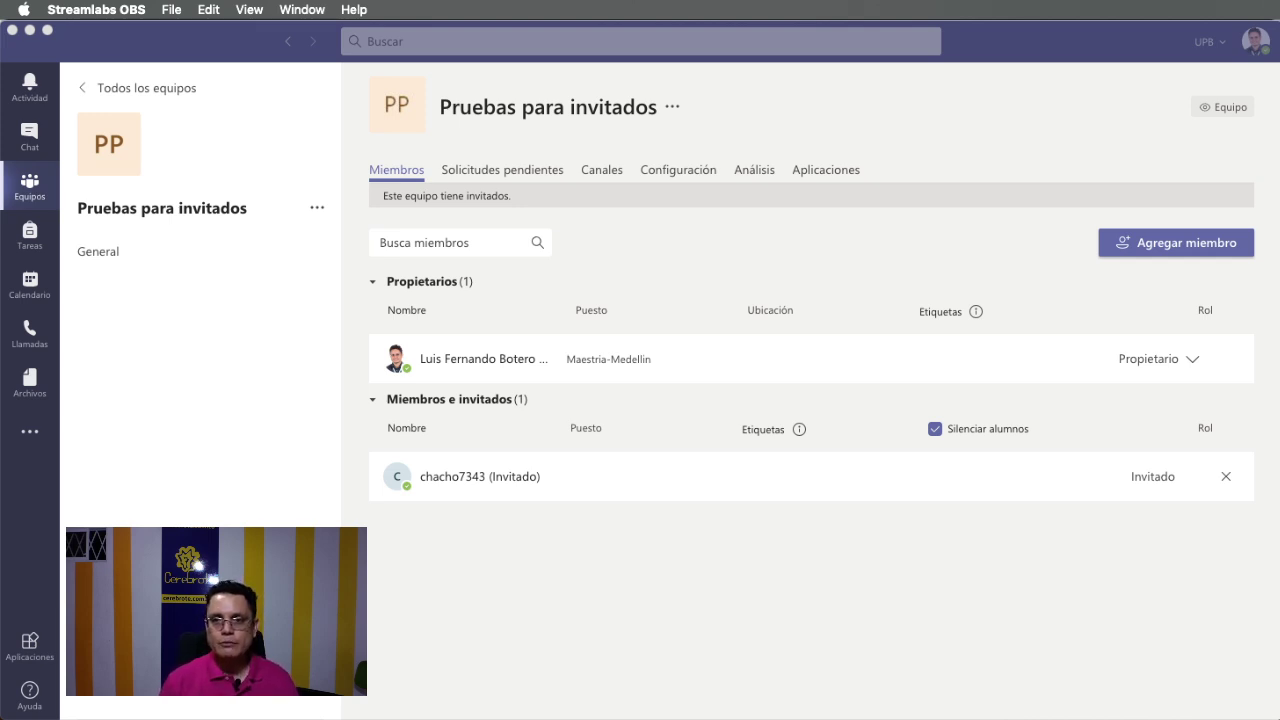
Return to the guest's Teams web session in Chrome.
{"action": "key", "text": "super+Tab"}
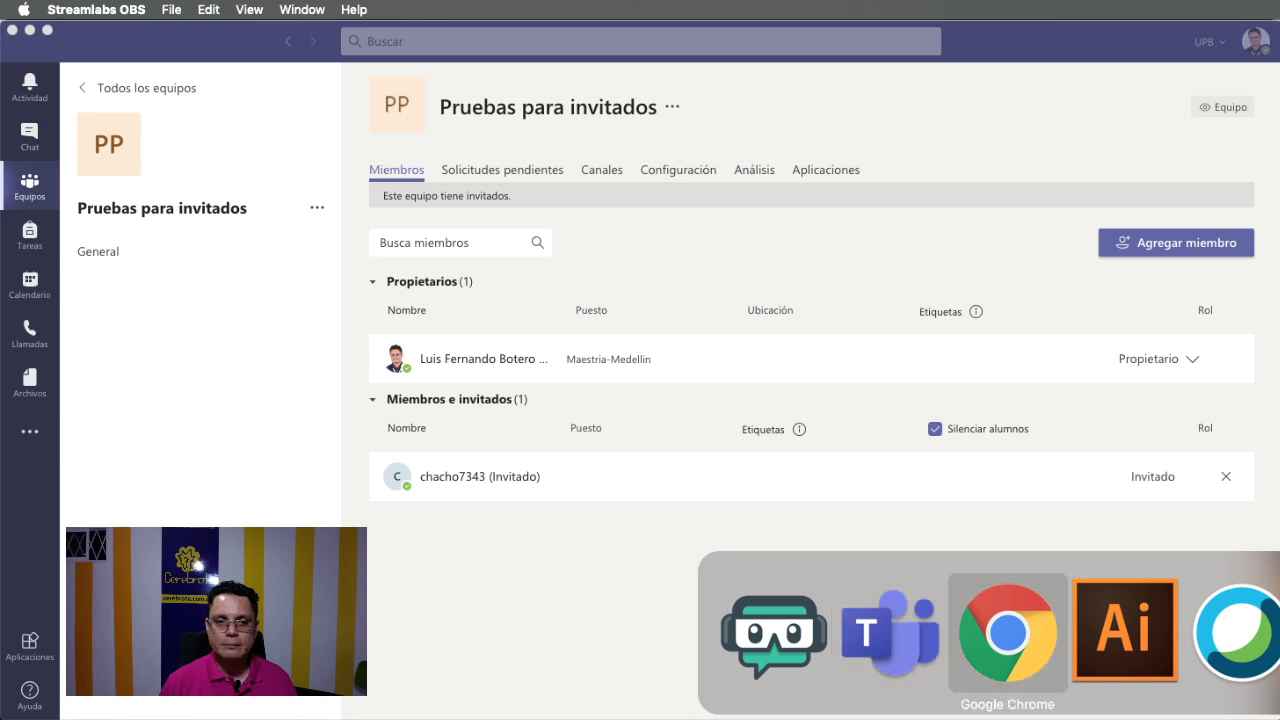
{"action": "key", "text": "super+Tab"}
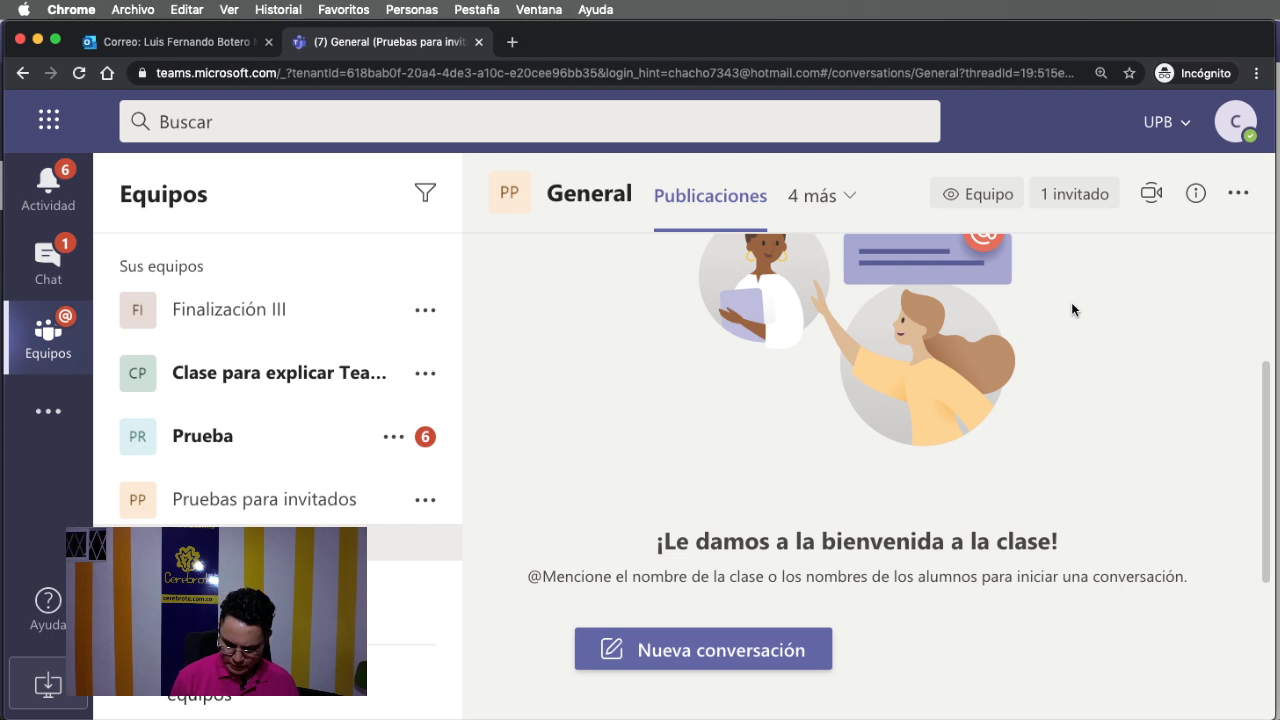
Reset Chrome's page zoom and switch to Servicio Nacional de Aprendizaje (Invitado).
{"action": "key", "text": "super+minus"}
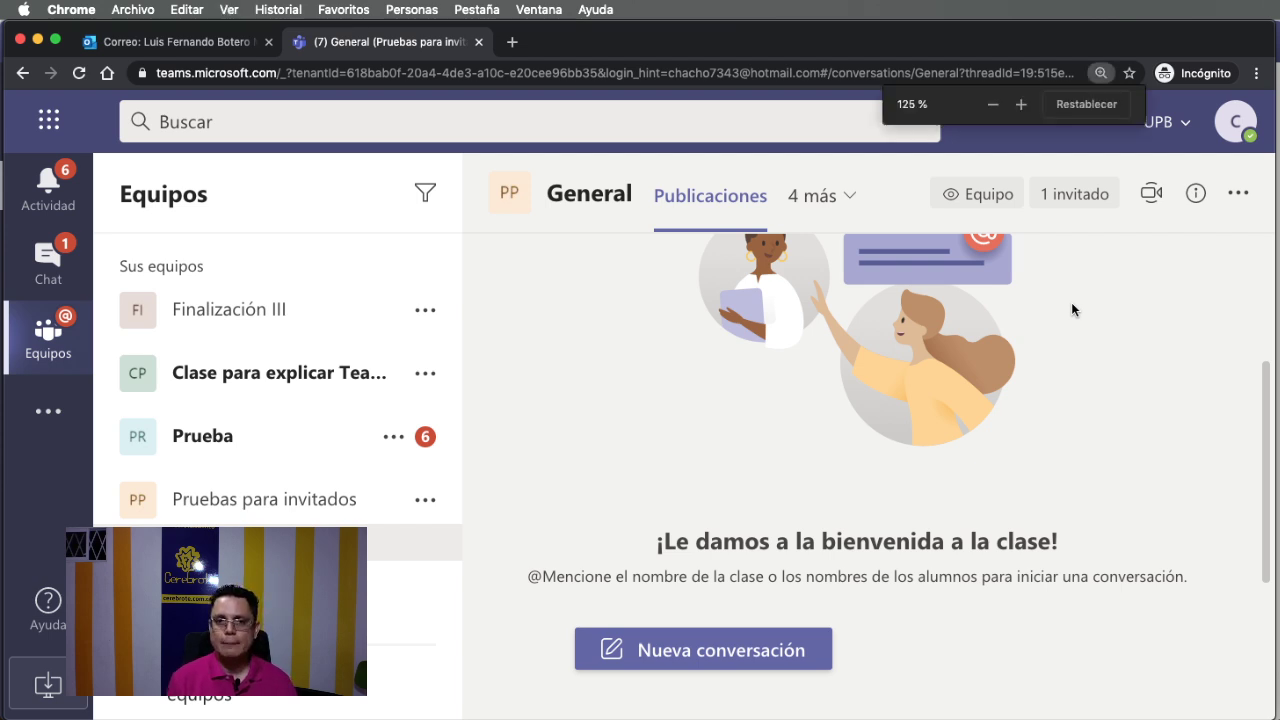
{"action": "key", "text": "super+minus"}
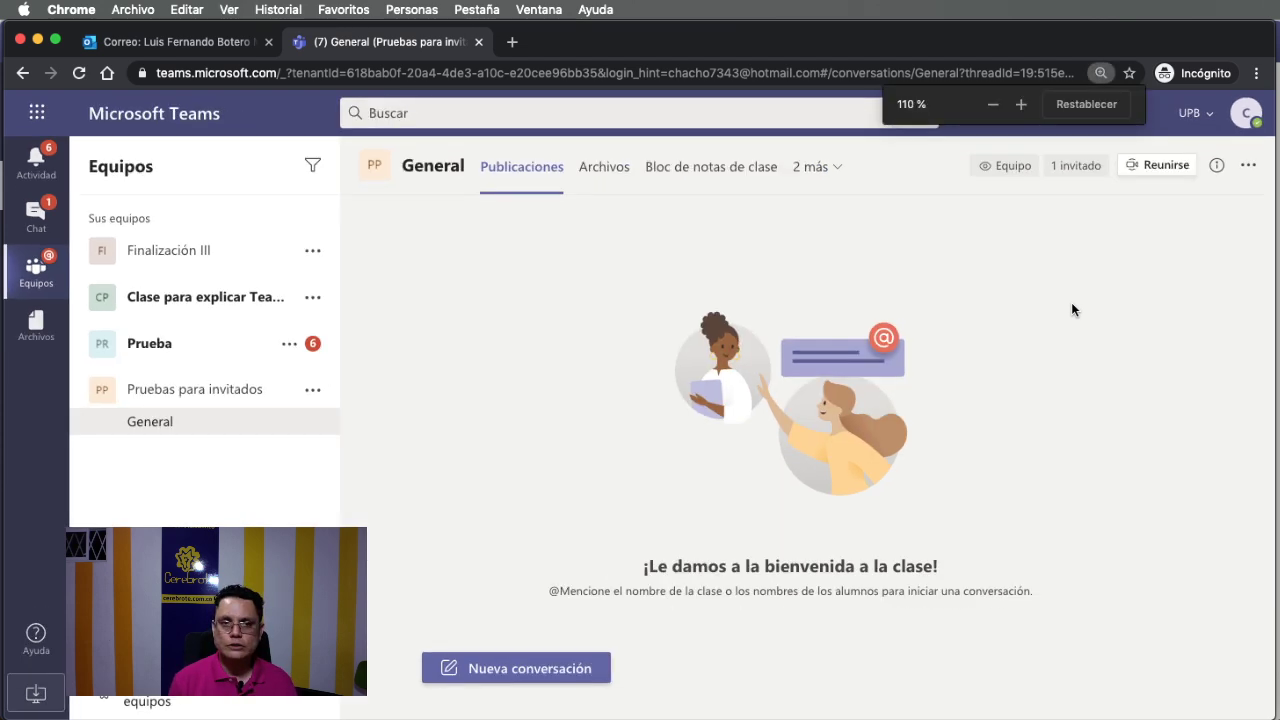
{"action": "key", "text": "super+minus"}
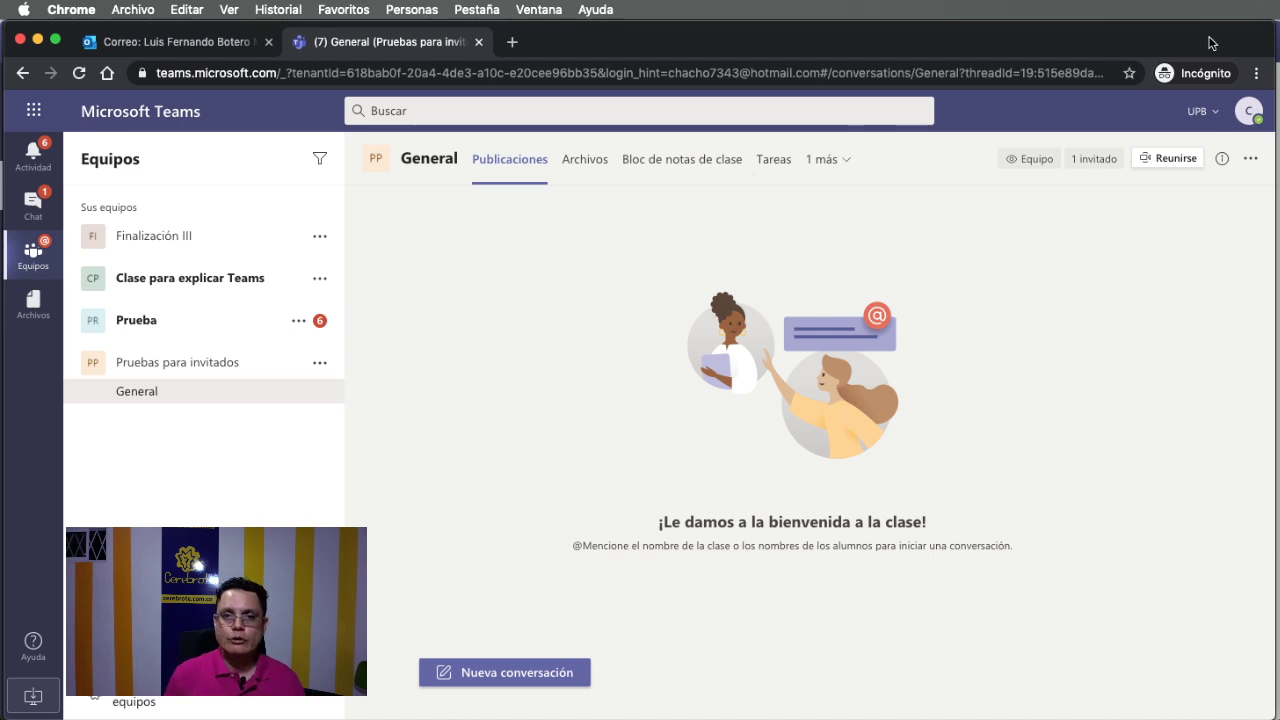
{"action": "left_click", "coordinate": [1214, 121]}
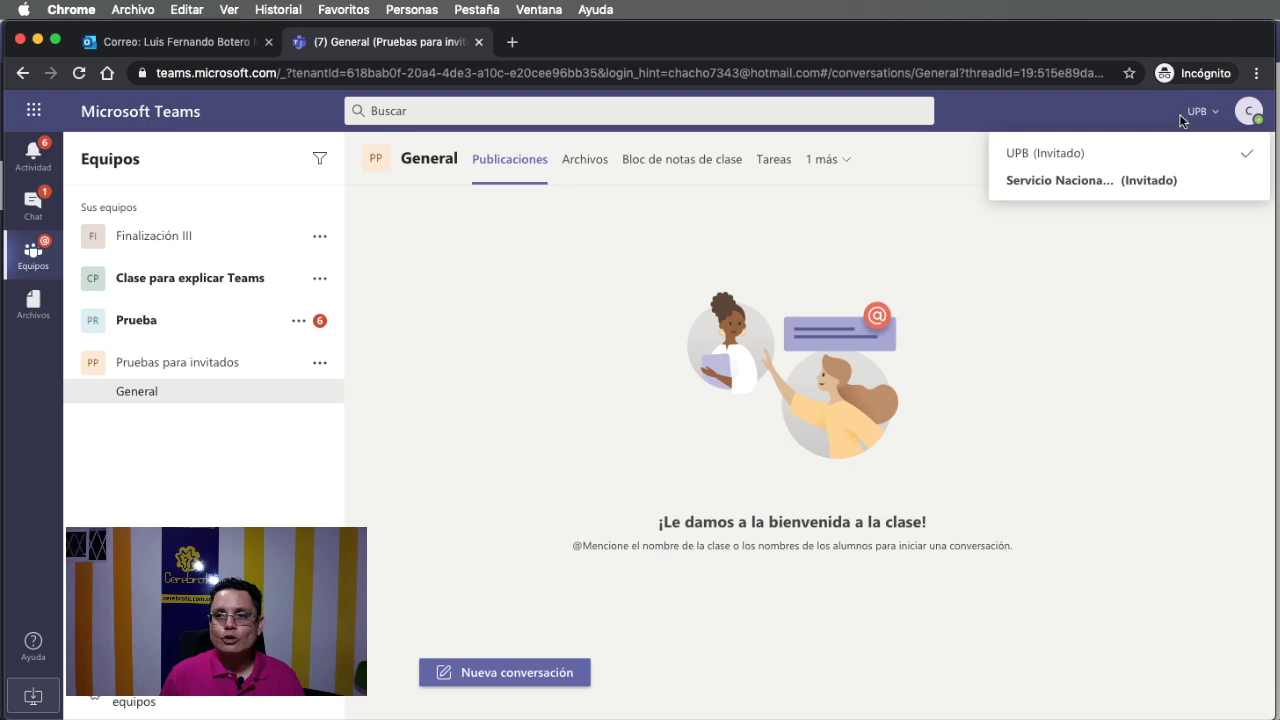
{"action": "left_click", "coordinate": [1159, 181]}
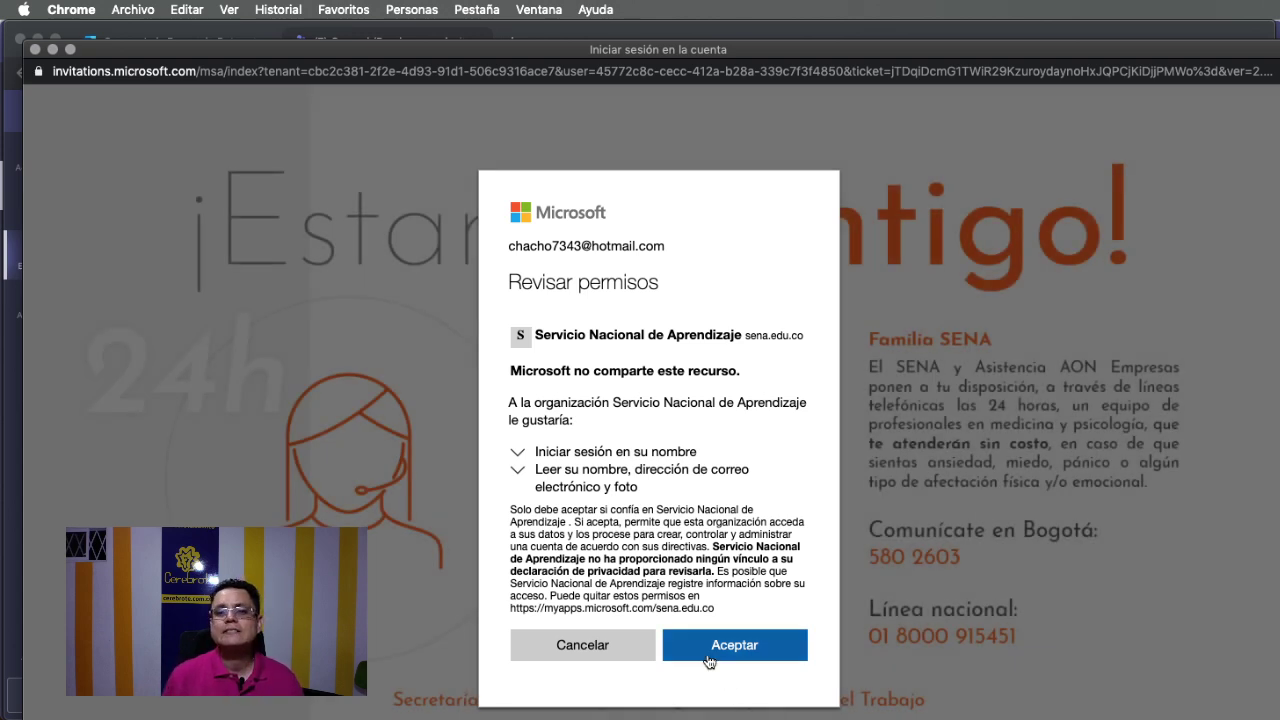
Close the Revisar permisos popup and the leftover about:blank window.
{"action": "left_click", "coordinate": [34, 49]}
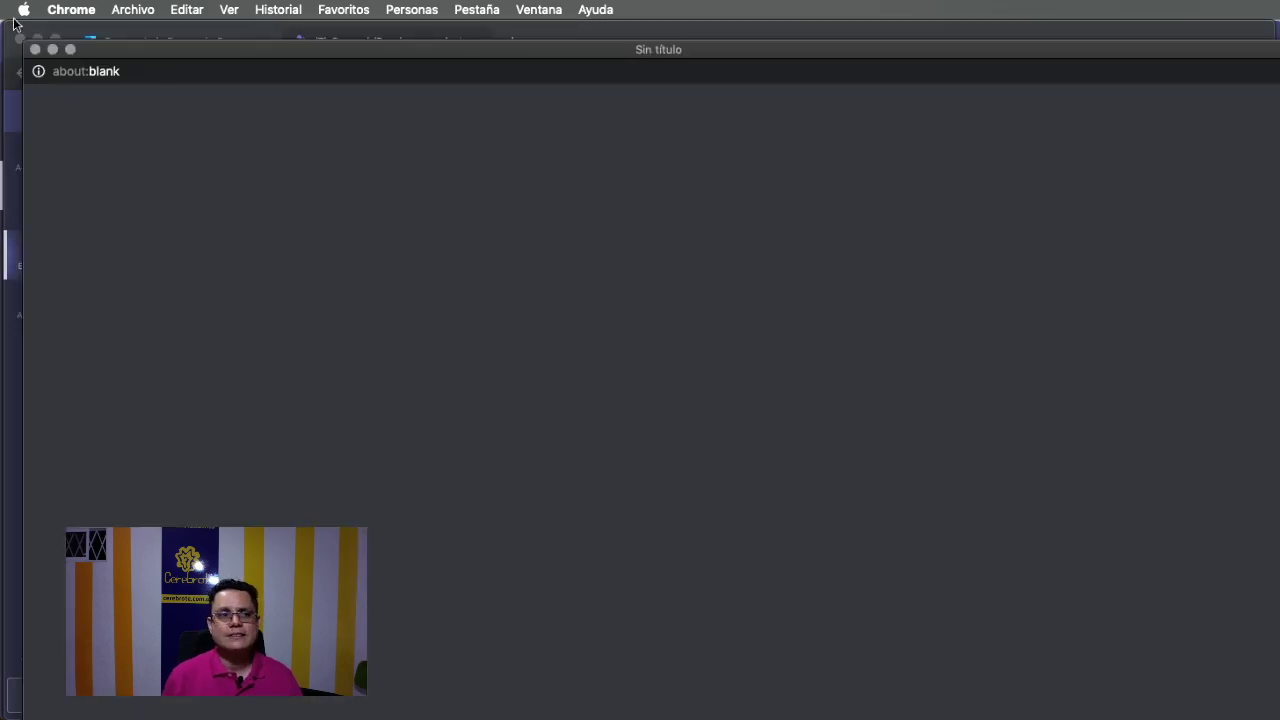
{"action": "left_click", "coordinate": [34, 49]}
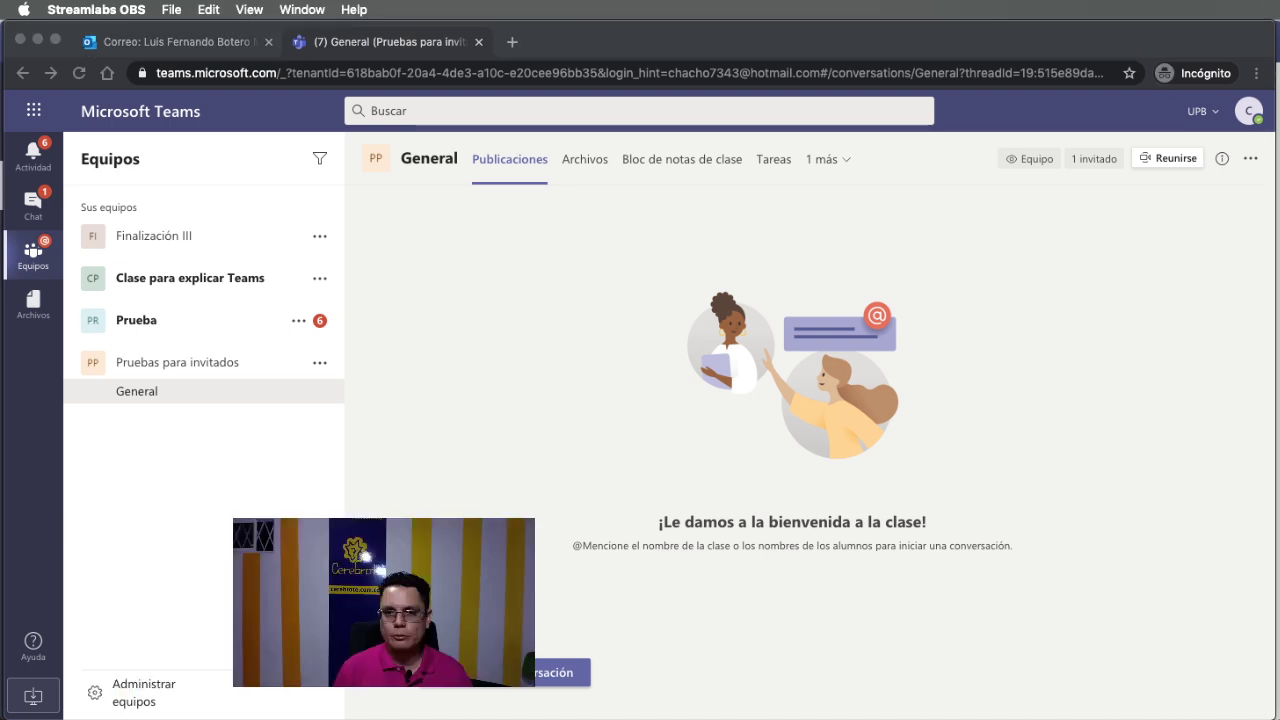
Visit Administrar equipos, then go back to the Pruebas para invitados General channel.
{"action": "left_click", "coordinate": [148, 678]}
{"action": "left_click", "coordinate": [155, 694]}
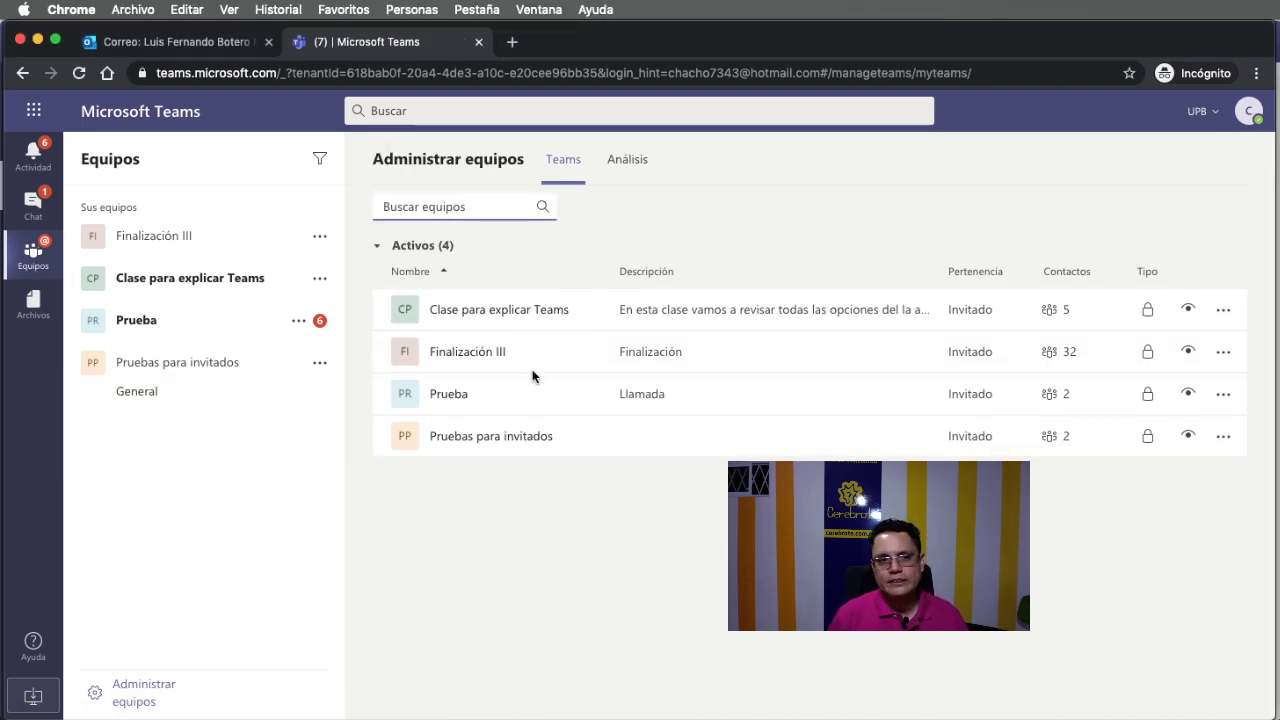
{"action": "left_click", "coordinate": [24, 260]}
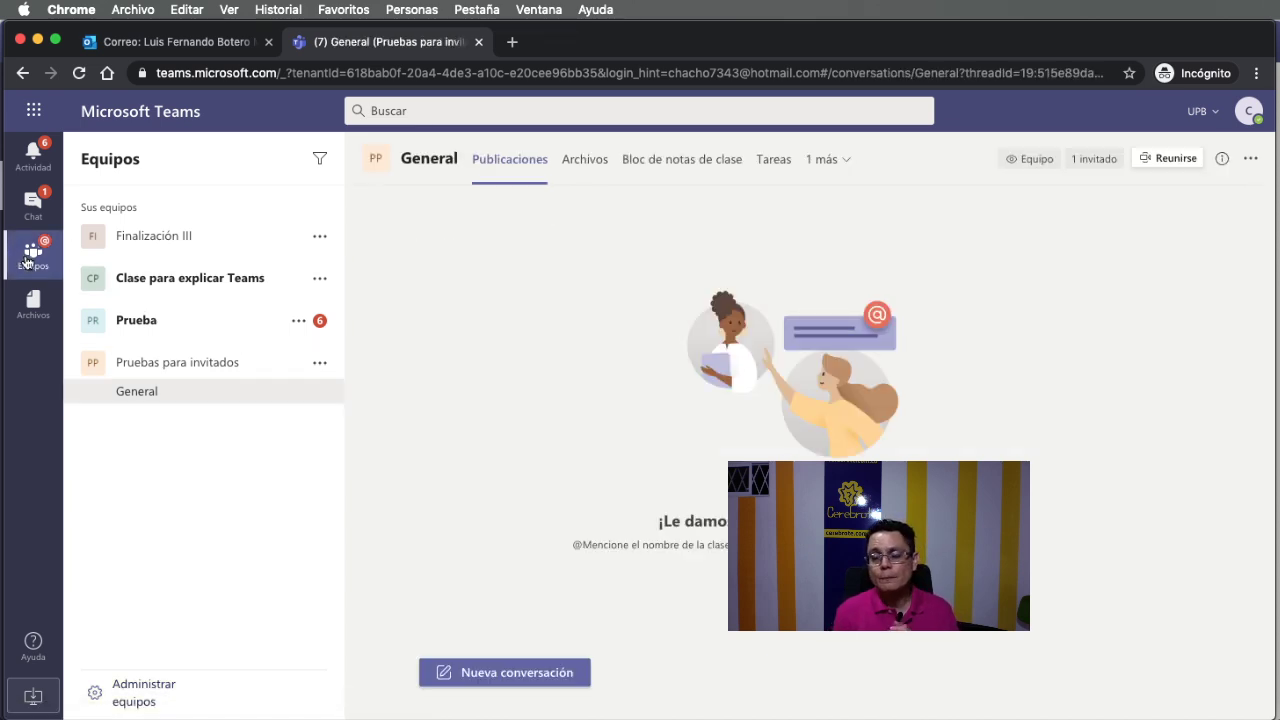
Bring the owner's Teams desktop app forward.
{"action": "key", "text": "super+Tab"}
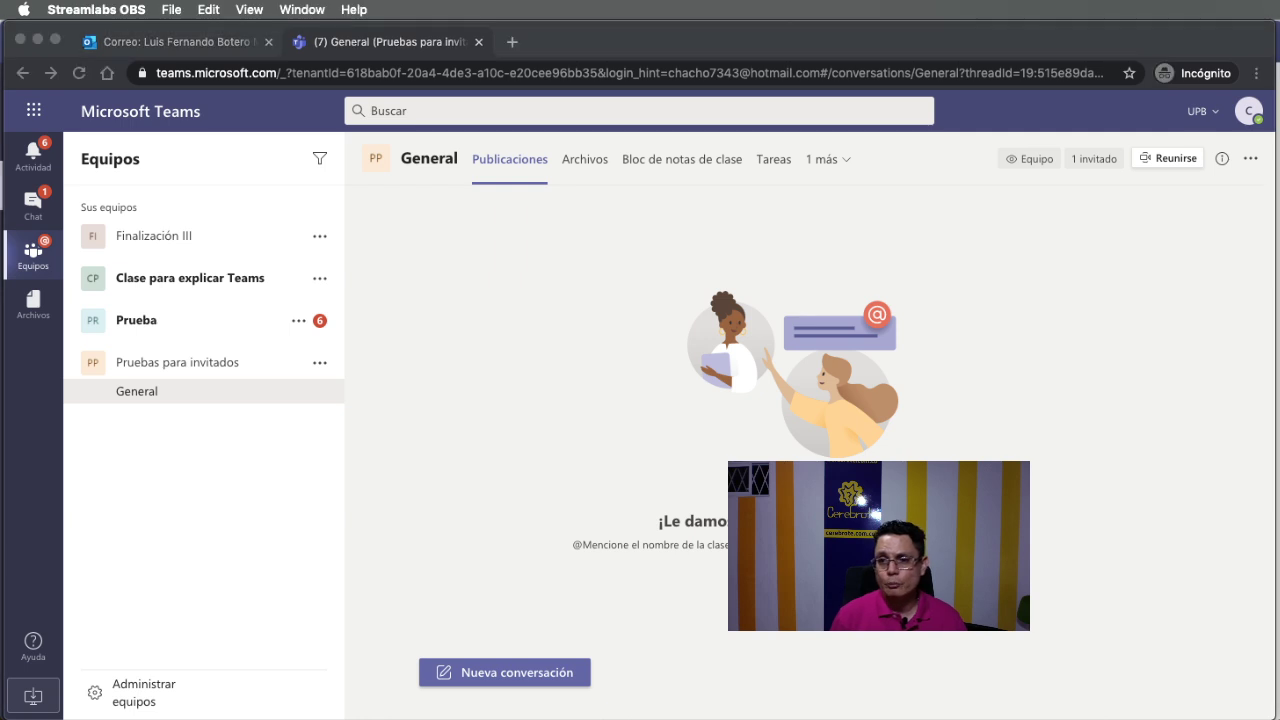
{"action": "key", "text": "ctrl+Left"}
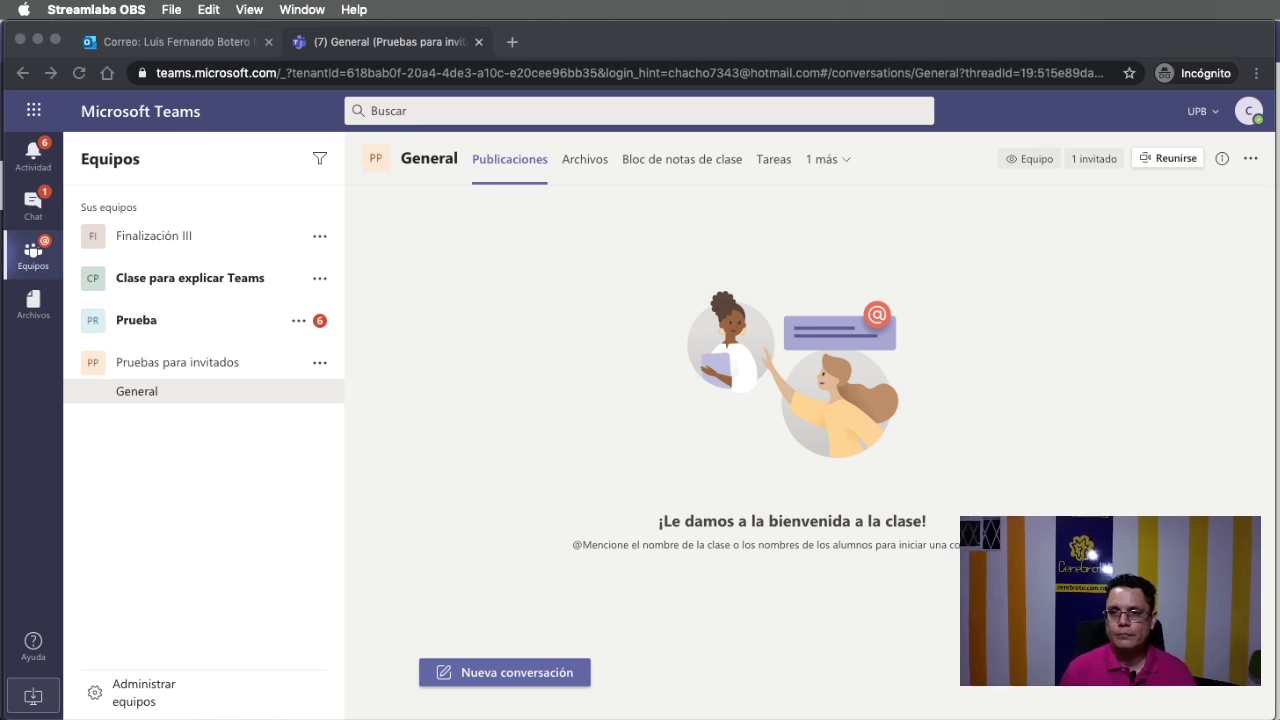
{"action": "key", "text": "super+Tab"}
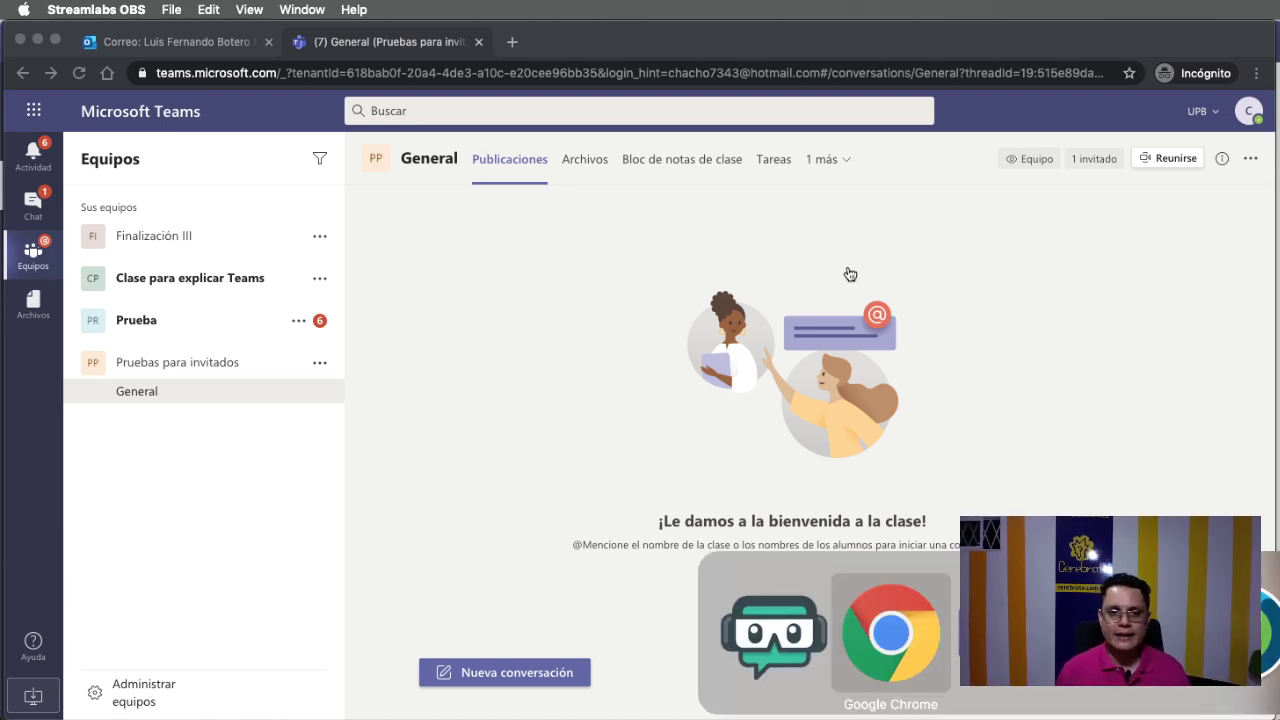
{"action": "key", "text": "super+Tab"}
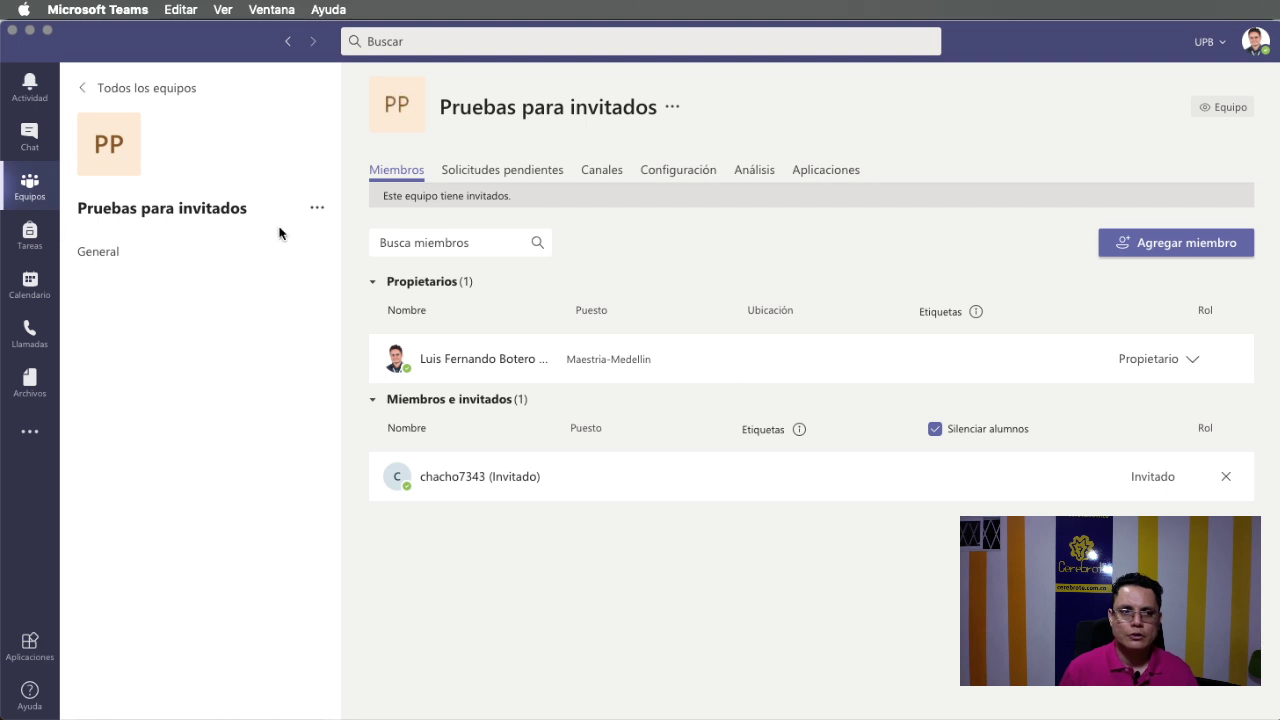
Start an announcement in General titled 'Hola a todos'.
{"action": "left_click", "coordinate": [237, 254]}
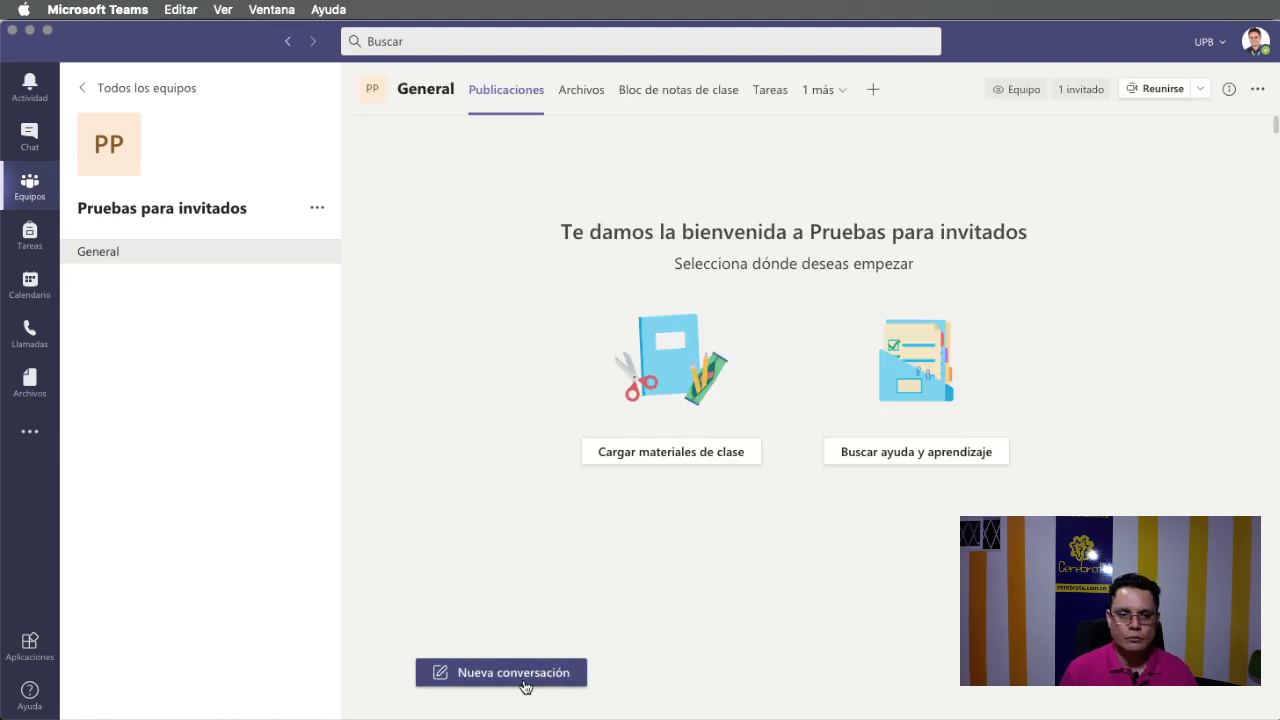
{"action": "left_click", "coordinate": [524, 686]}
{"action": "left_click", "coordinate": [436, 698]}
{"action": "left_click", "coordinate": [463, 522]}
{"action": "left_click", "coordinate": [485, 579]}
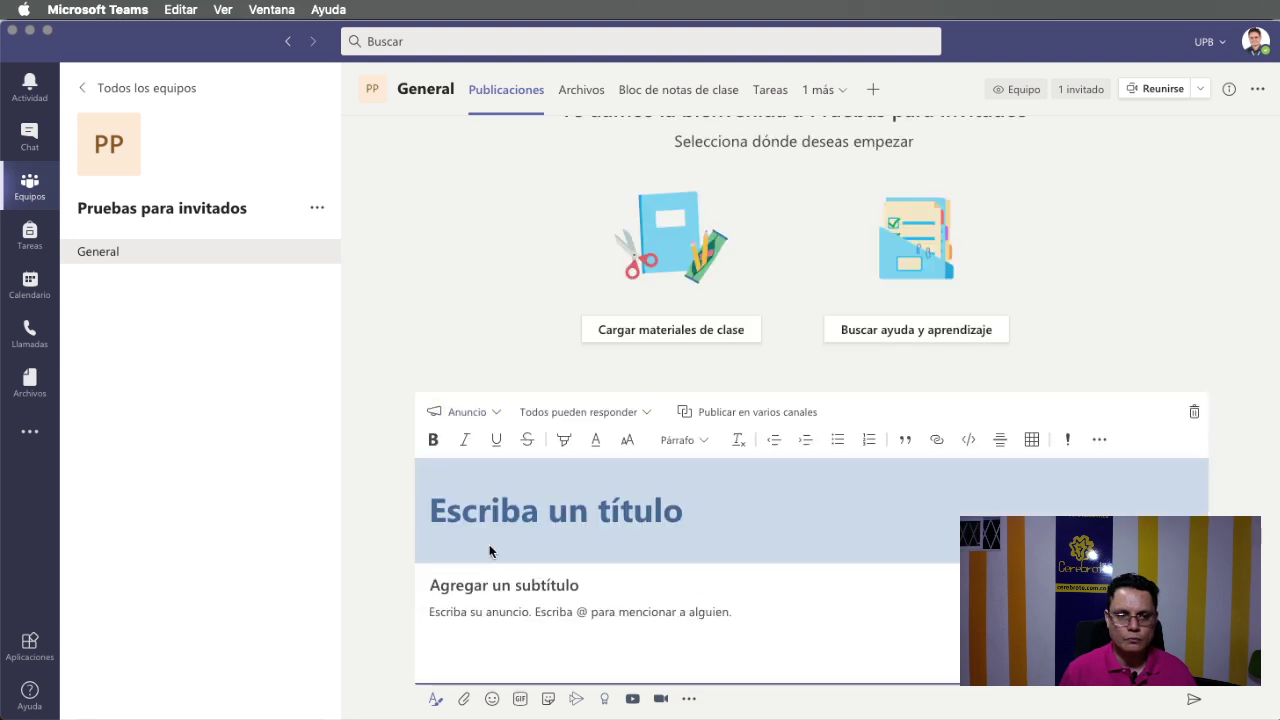
{"action": "left_click", "coordinate": [489, 546]}
{"action": "type", "text": "Hola a todos"}
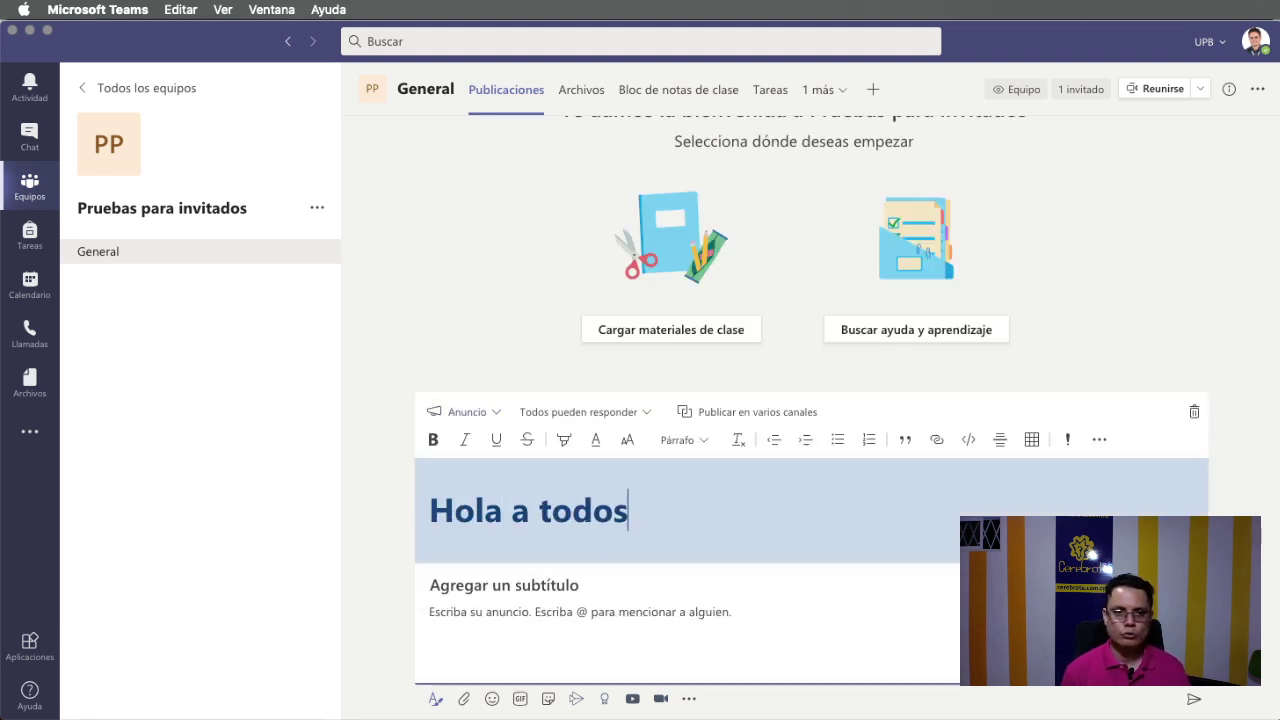
Add the subtitle 'Bienvenidos a' and body 'Teams...' with a red-orange banner.
{"action": "left_click", "coordinate": [496, 580]}
{"action": "type", "text": "Bie"}
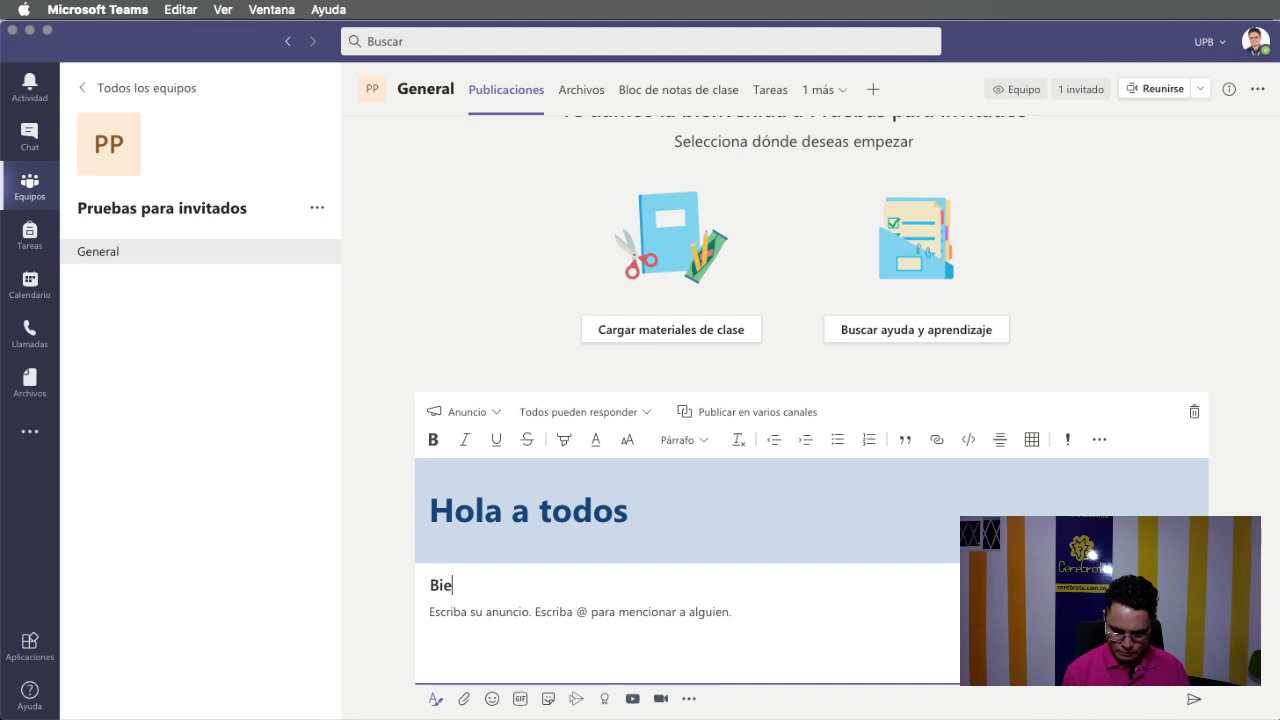
{"action": "type", "text": "nvenidos a"}
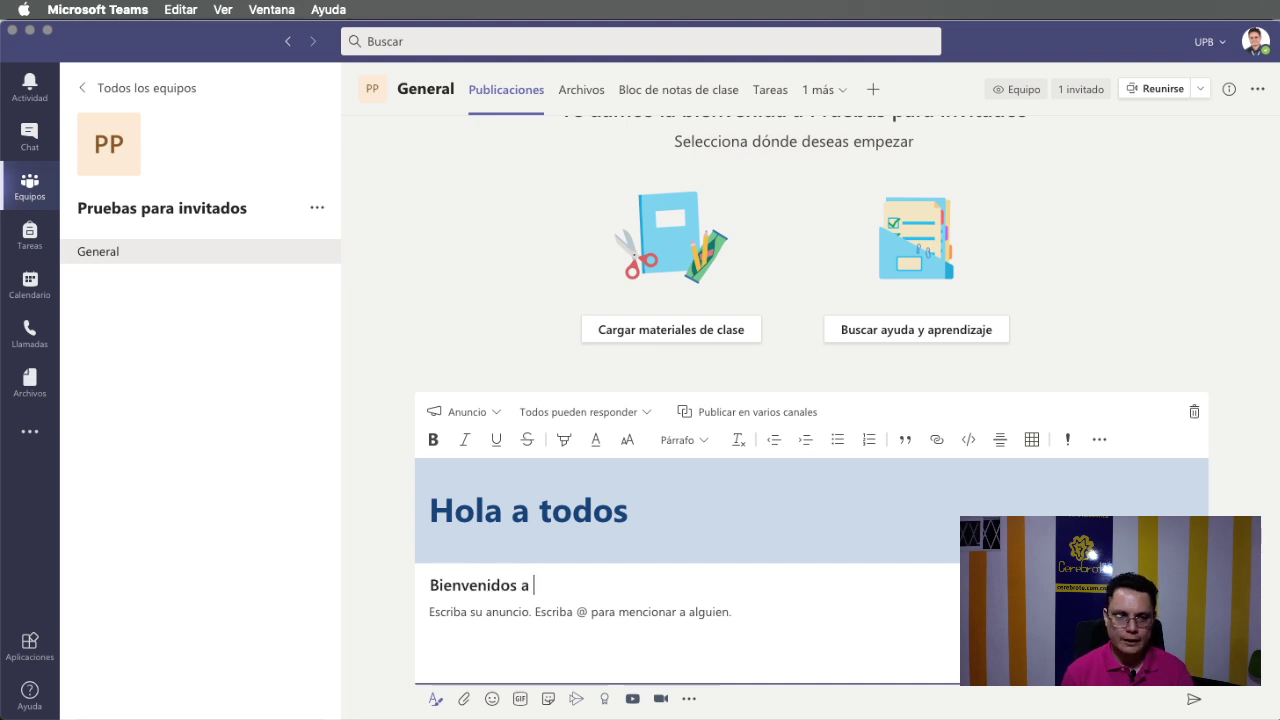
{"action": "type", "text": "Tams"}
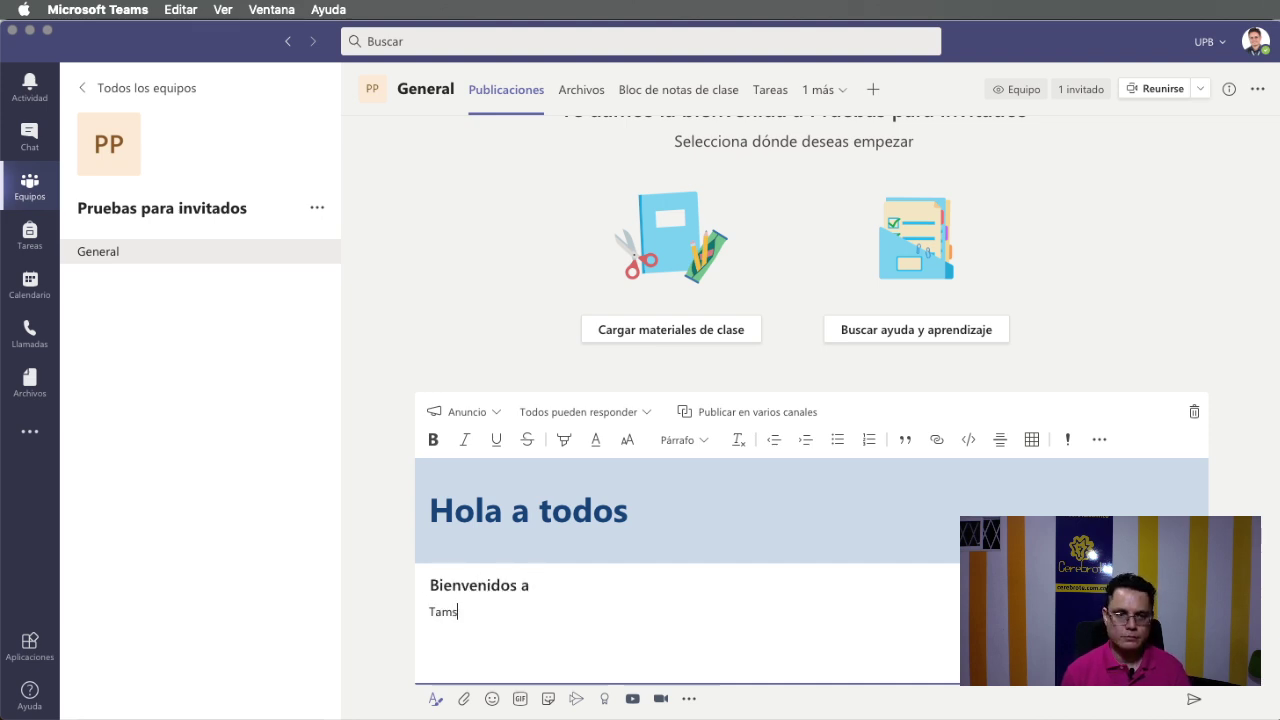
{"action": "type", "text": "mas"}
{"action": "key", "text": "BackSpace"}
{"action": "key", "text": "BackSpace"}
{"action": "type", "text": "ams..."}
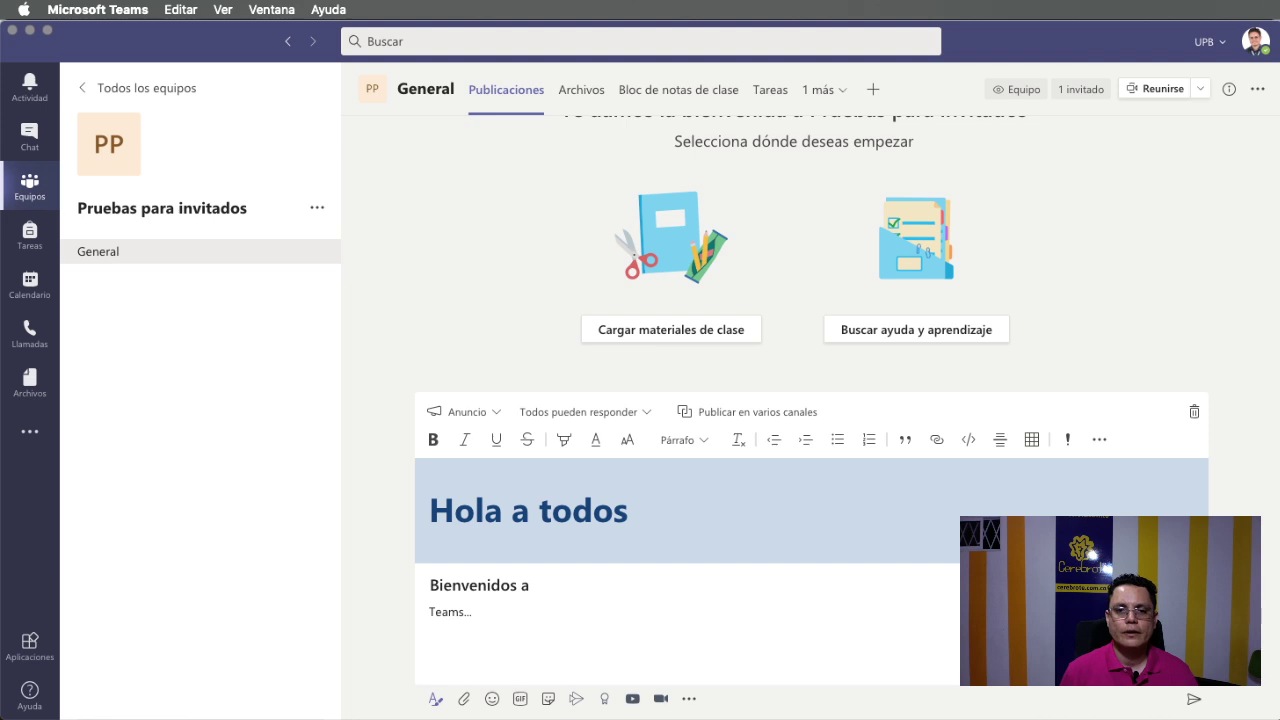
{"action": "left_click", "coordinate": [628, 510]}
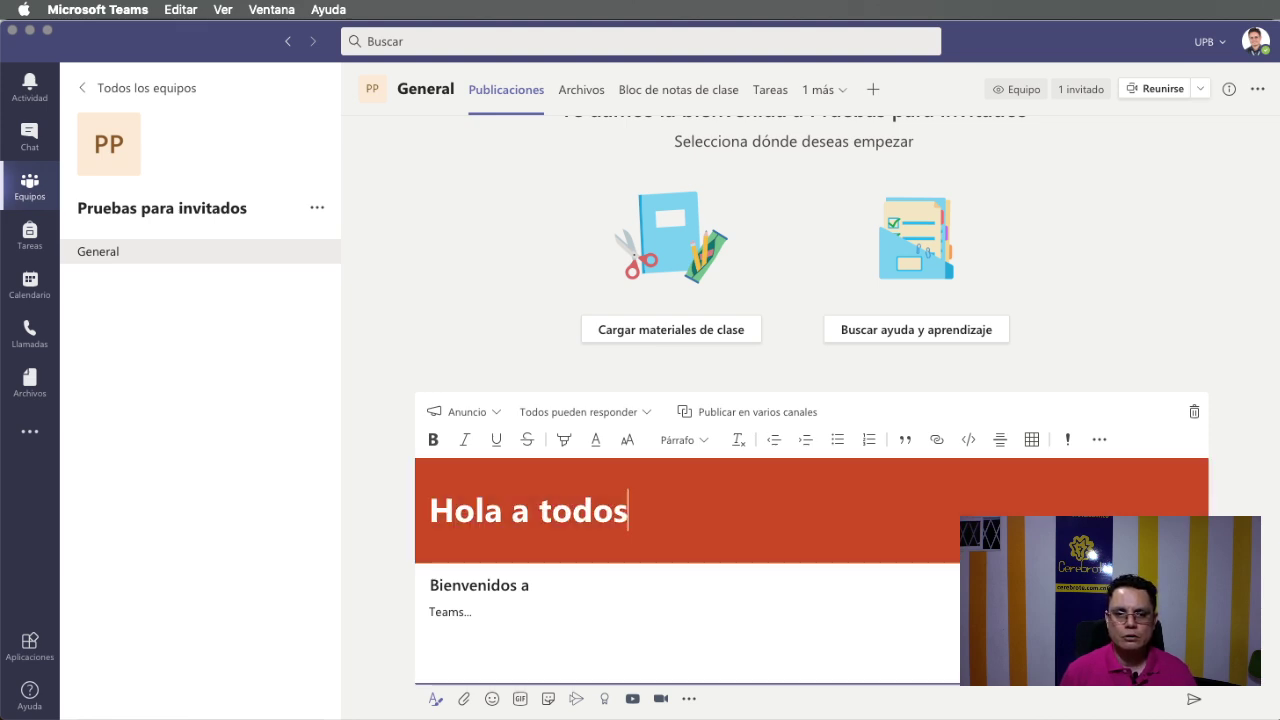
Post the announcement and bring the guest's browser view forward.
{"action": "left_click", "coordinate": [1194, 702]}
{"action": "key", "text": "super+Tab"}
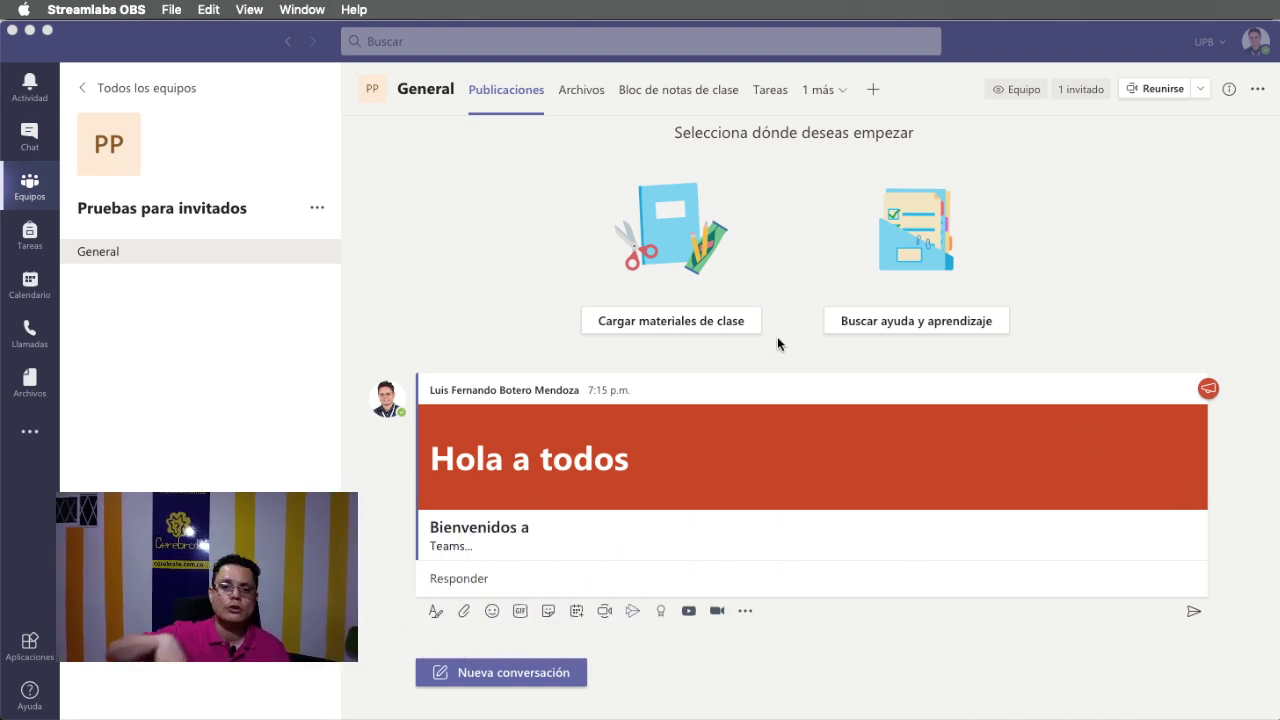
{"action": "key", "text": "super+Tab"}
{"action": "key", "text": "super+Tab"}
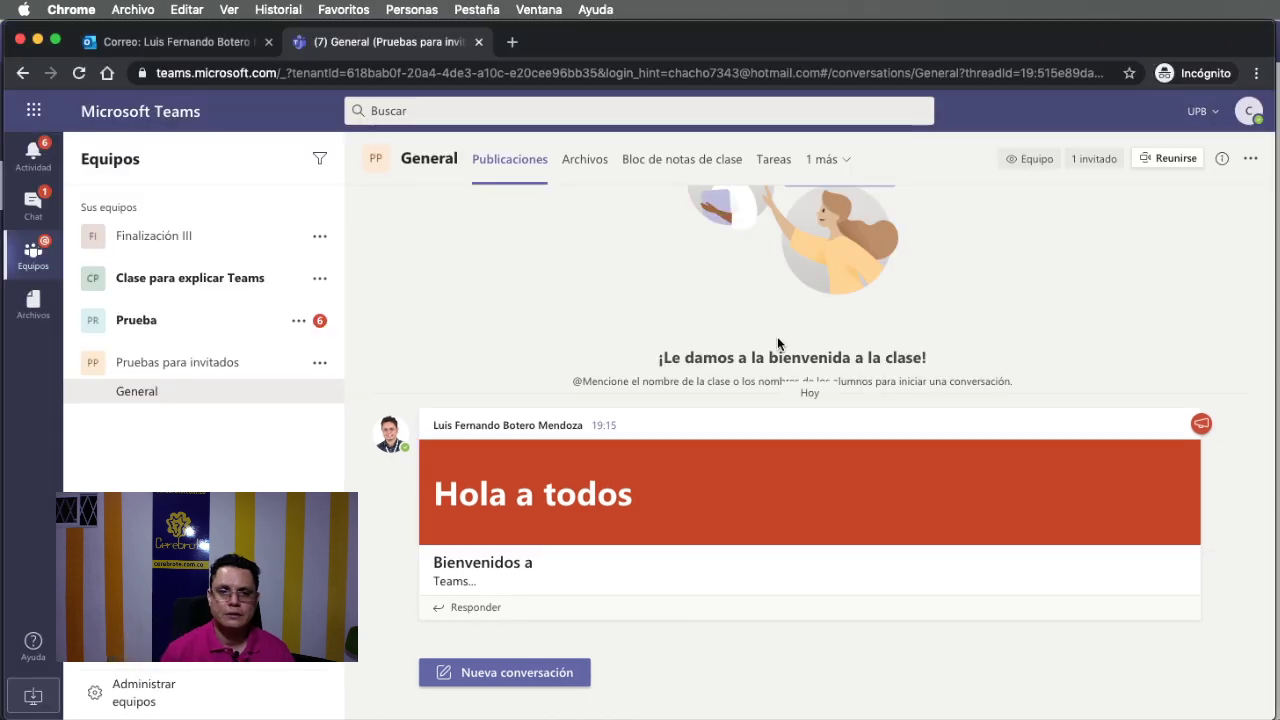
Scroll the guest's General feed and start a new conversation.
{"action": "scroll", "coordinate": [722, 347], "scroll_direction": "up", "scroll_amount": 3}
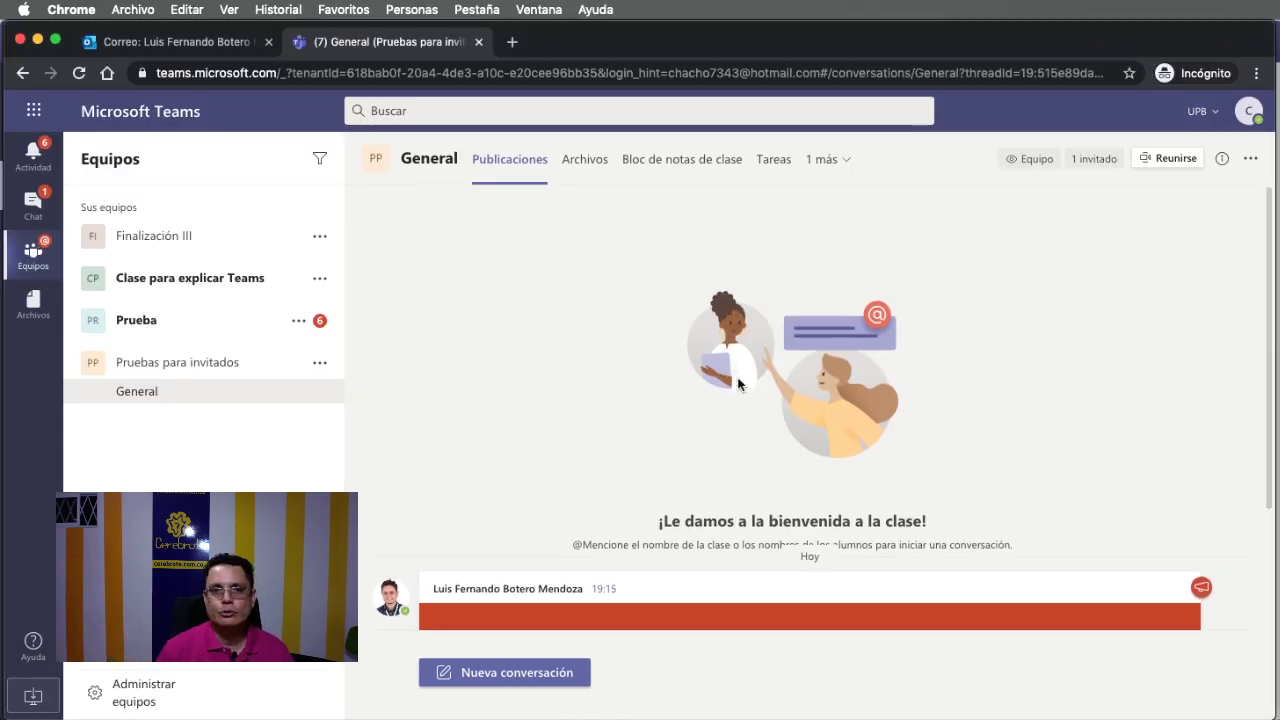
{"action": "scroll", "coordinate": [737, 378], "scroll_direction": "down", "scroll_amount": 3}
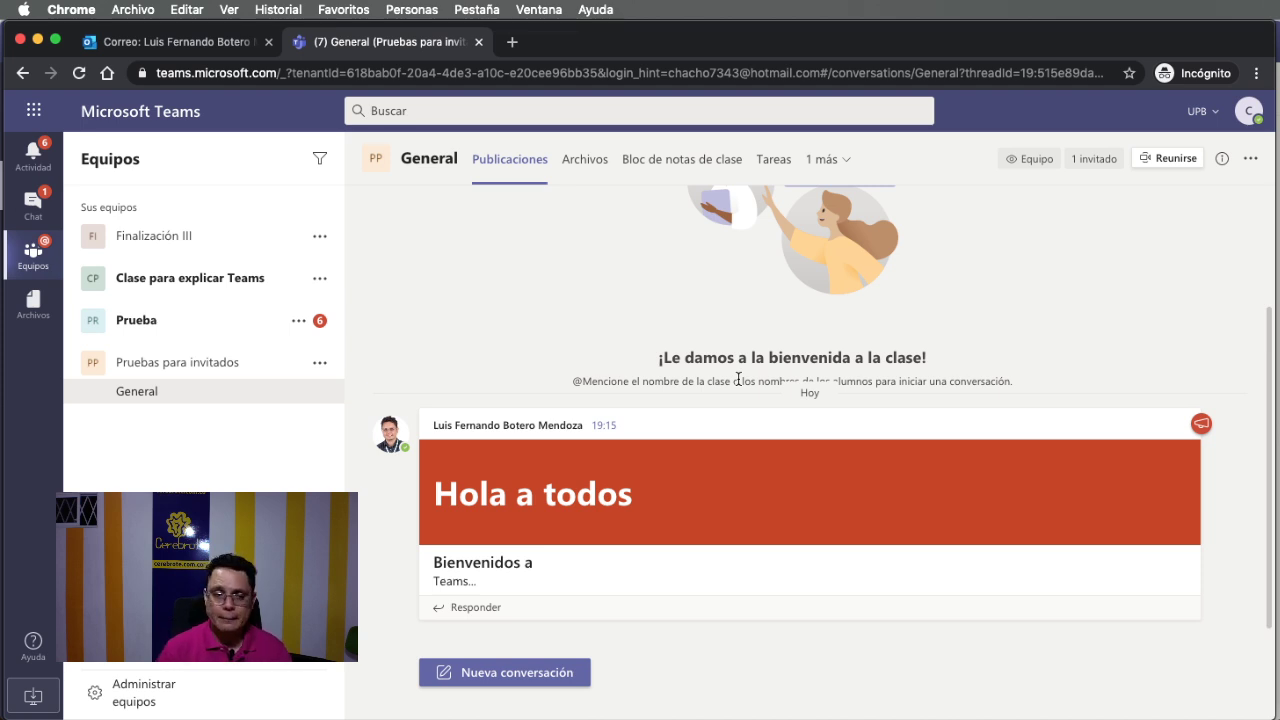
{"action": "left_click", "coordinate": [551, 672]}
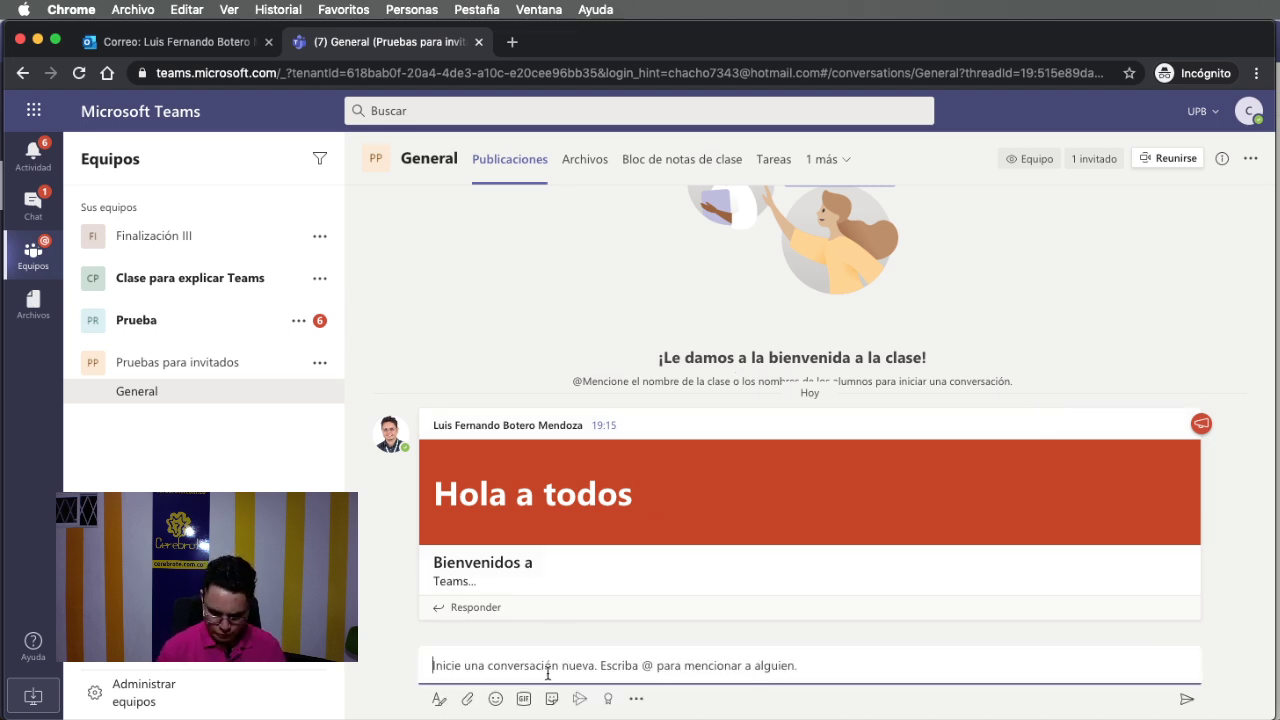
Send 'Hola profesor' as the guest, then return to the owner's app.
{"action": "type", "text": "Hola profesor"}
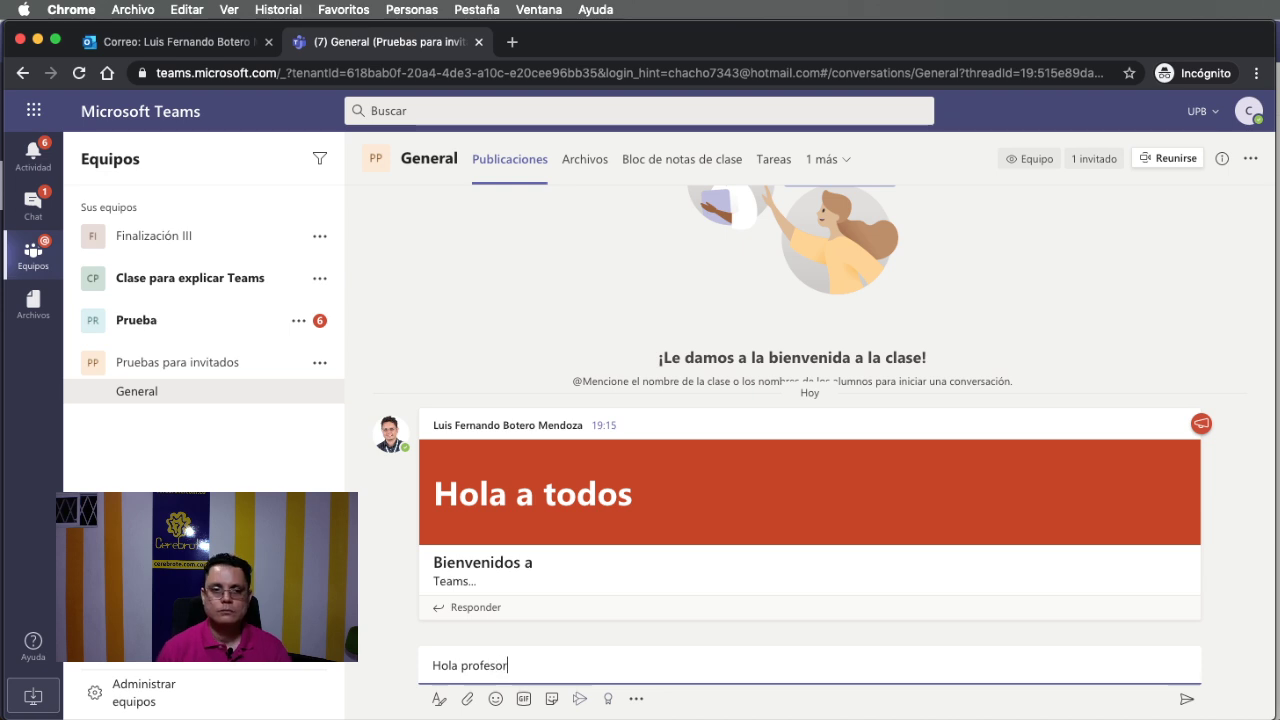
{"action": "key", "text": "Return"}
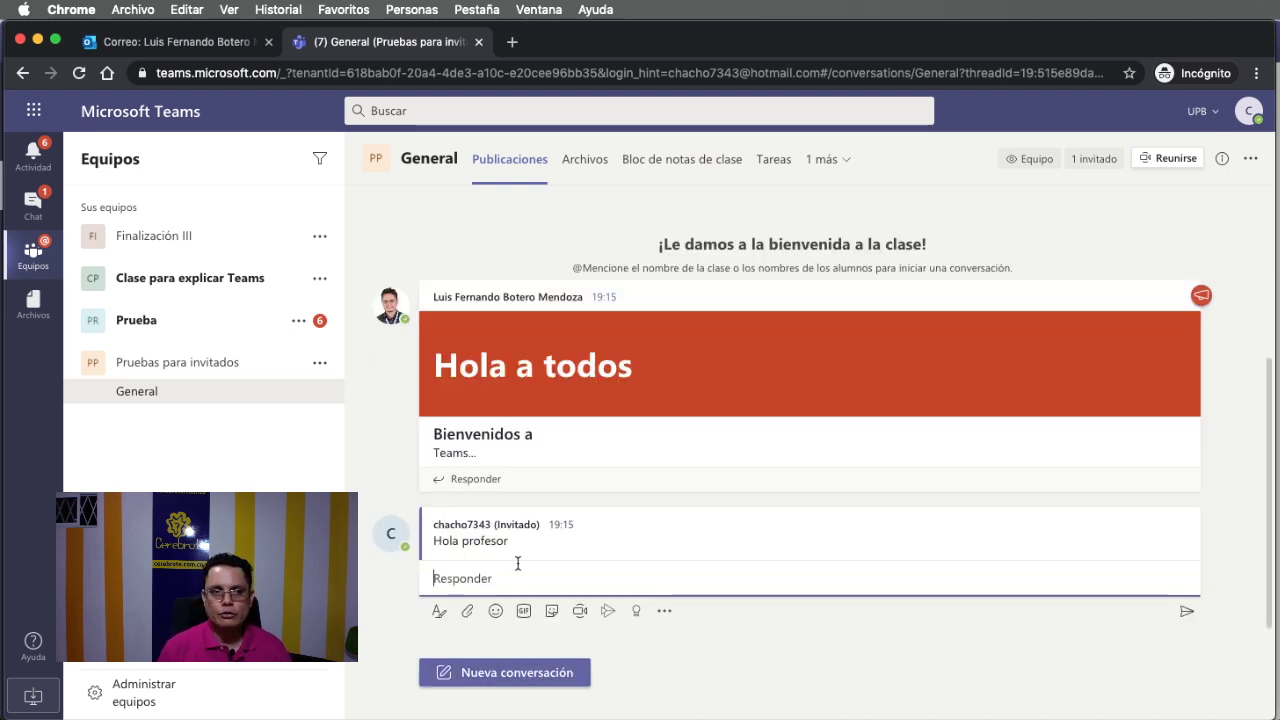
{"action": "key", "text": "super+Tab"}
{"action": "key", "text": "super+Tab"}
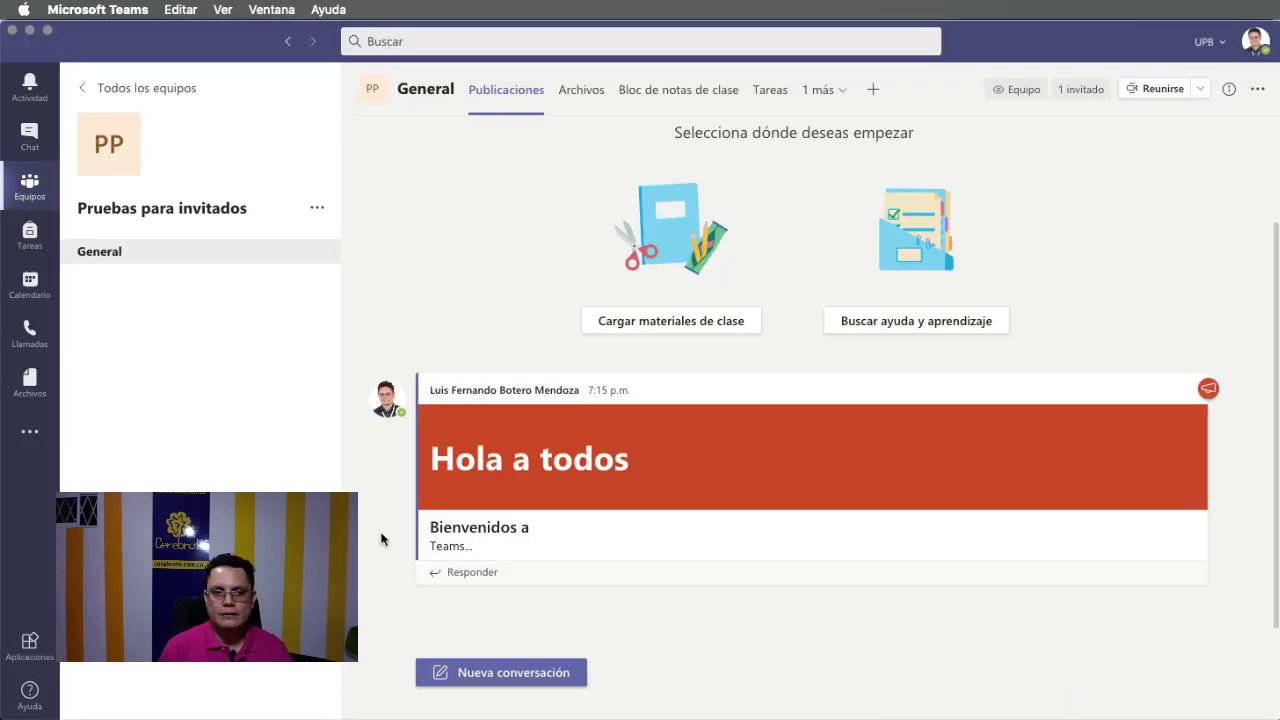
Highlight the guest's sender name on the Hola profesor message, then clear the selection.
{"action": "left_click_drag", "start_coordinate": [430, 559], "coordinate": [532, 560]}
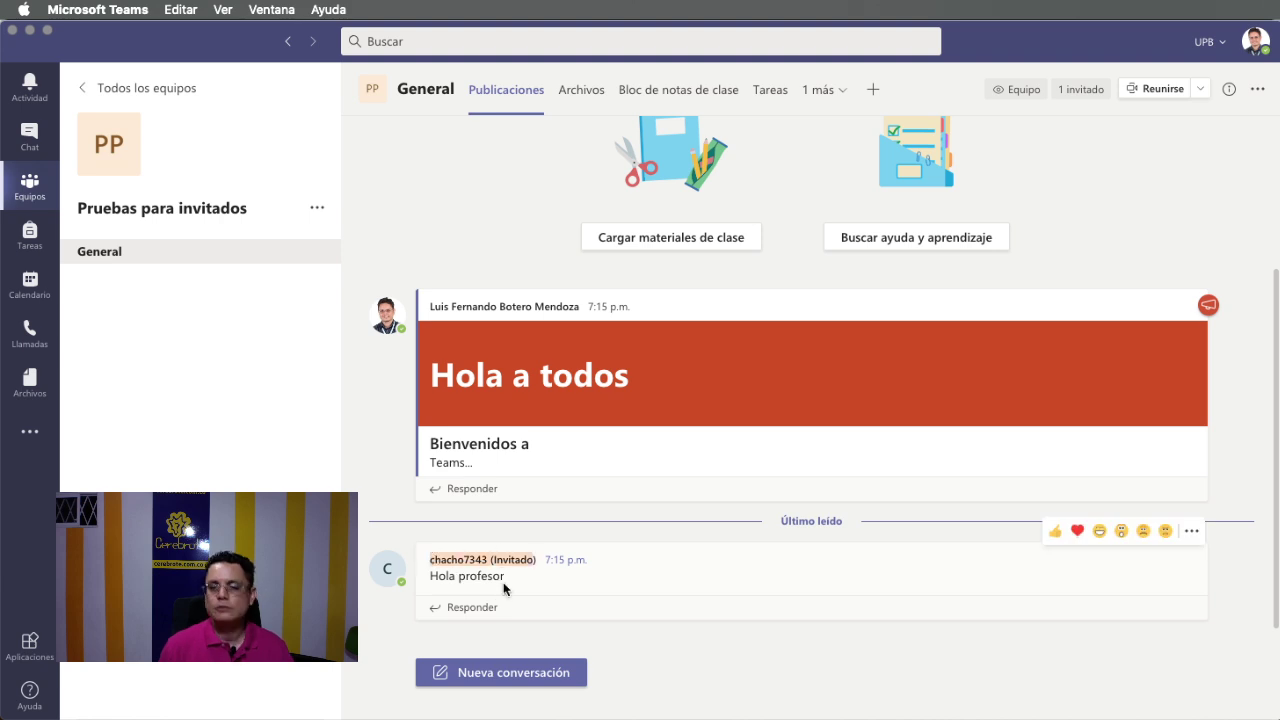
{"action": "left_click", "coordinate": [355, 443]}
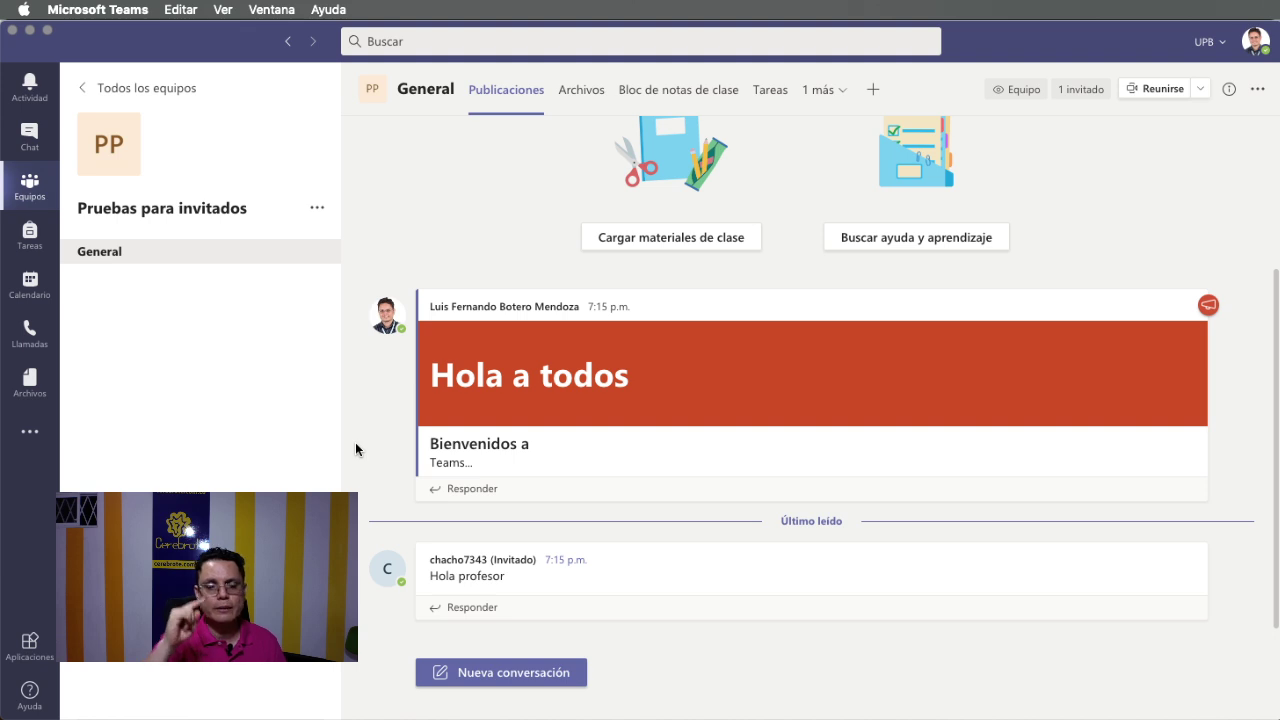
Show the owner's Tareas tab, then switch windows to end on the guest's Chrome session.
{"action": "left_click", "coordinate": [778, 101]}
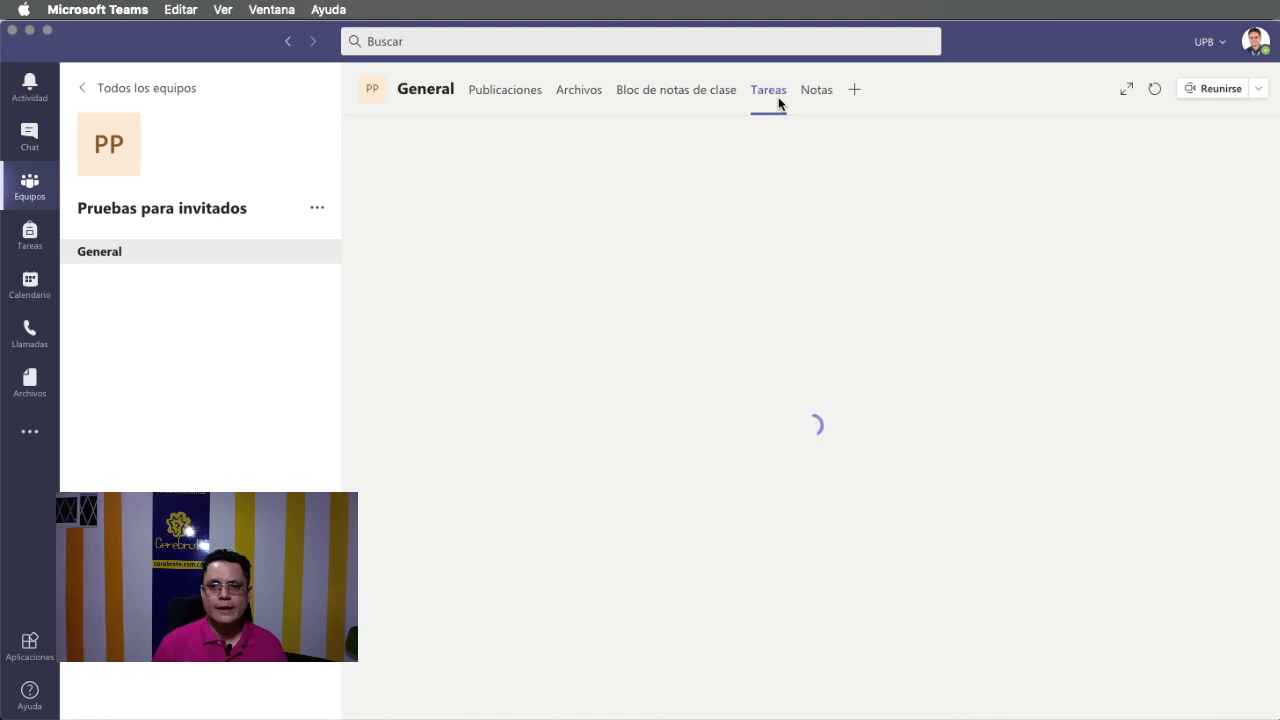
{"action": "key", "text": "super+Tab"}
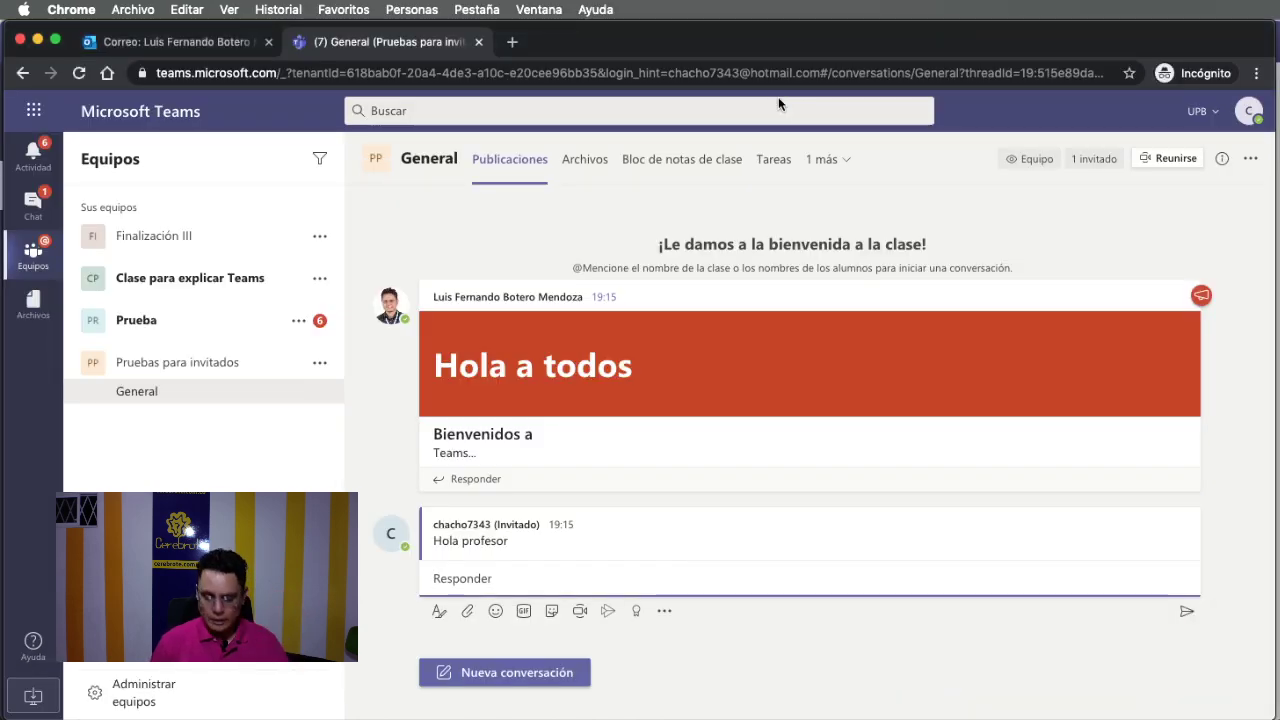
{"action": "key", "text": "super+Tab"}
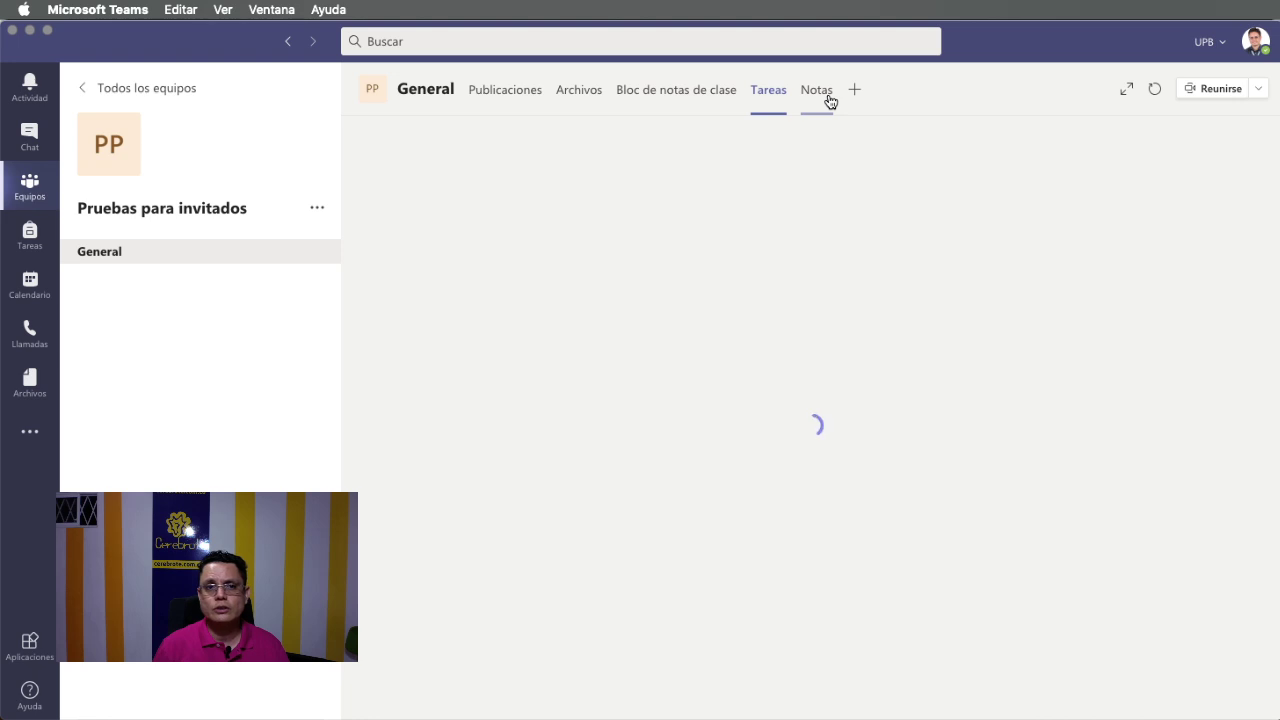
{"action": "key", "text": "super+Tab"}
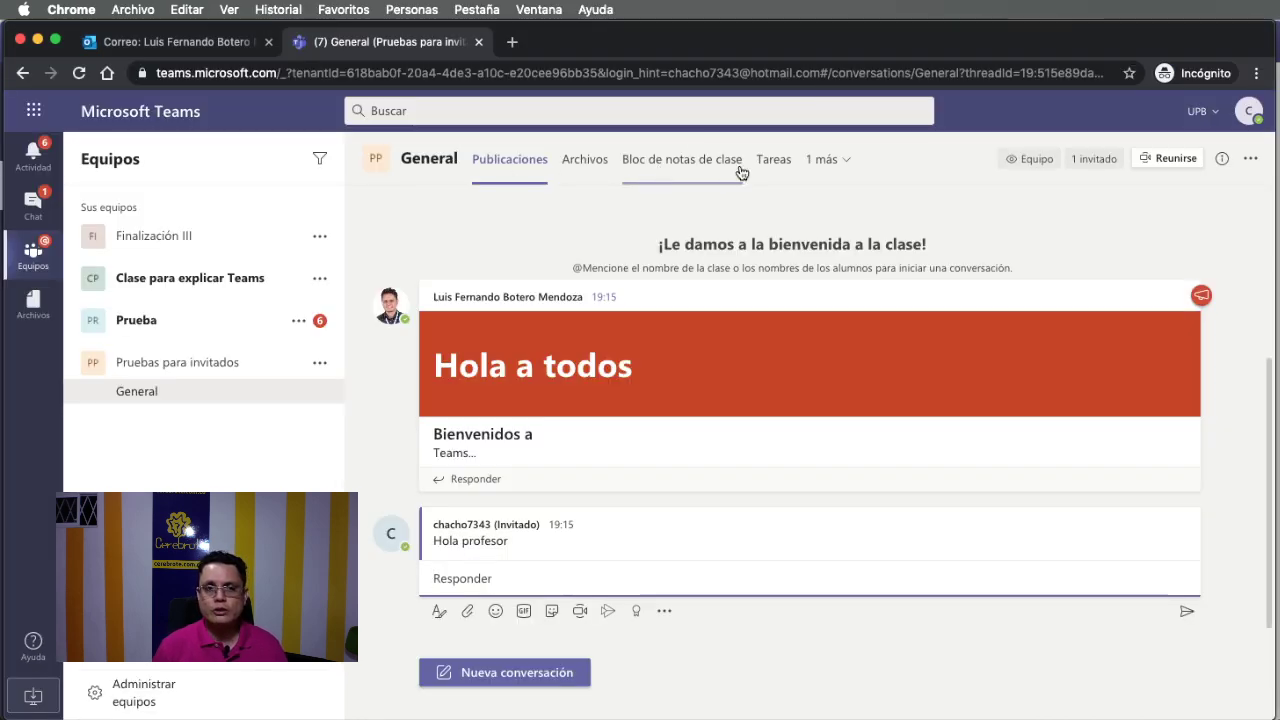
Look over the 1 más page list and the channel options menu, closing both unchanged.
{"action": "left_click", "coordinate": [826, 162]}
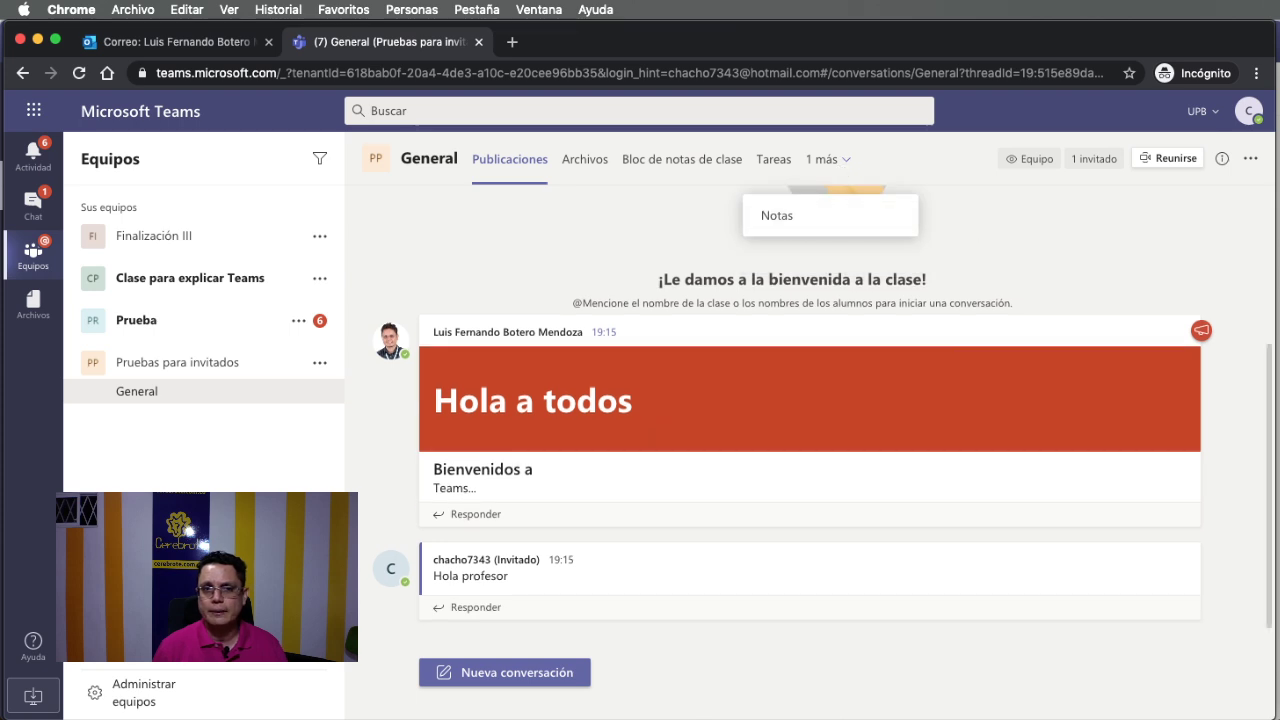
{"action": "left_click", "coordinate": [1169, 276]}
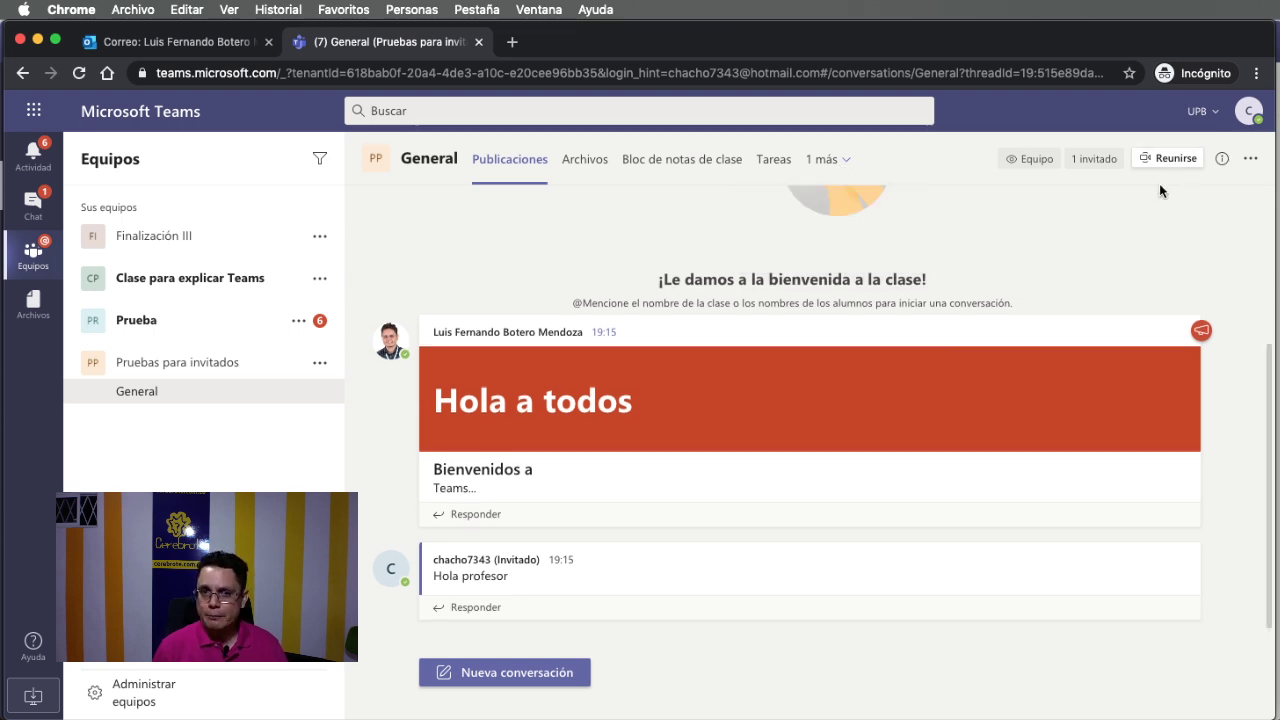
{"action": "left_click", "coordinate": [1251, 160]}
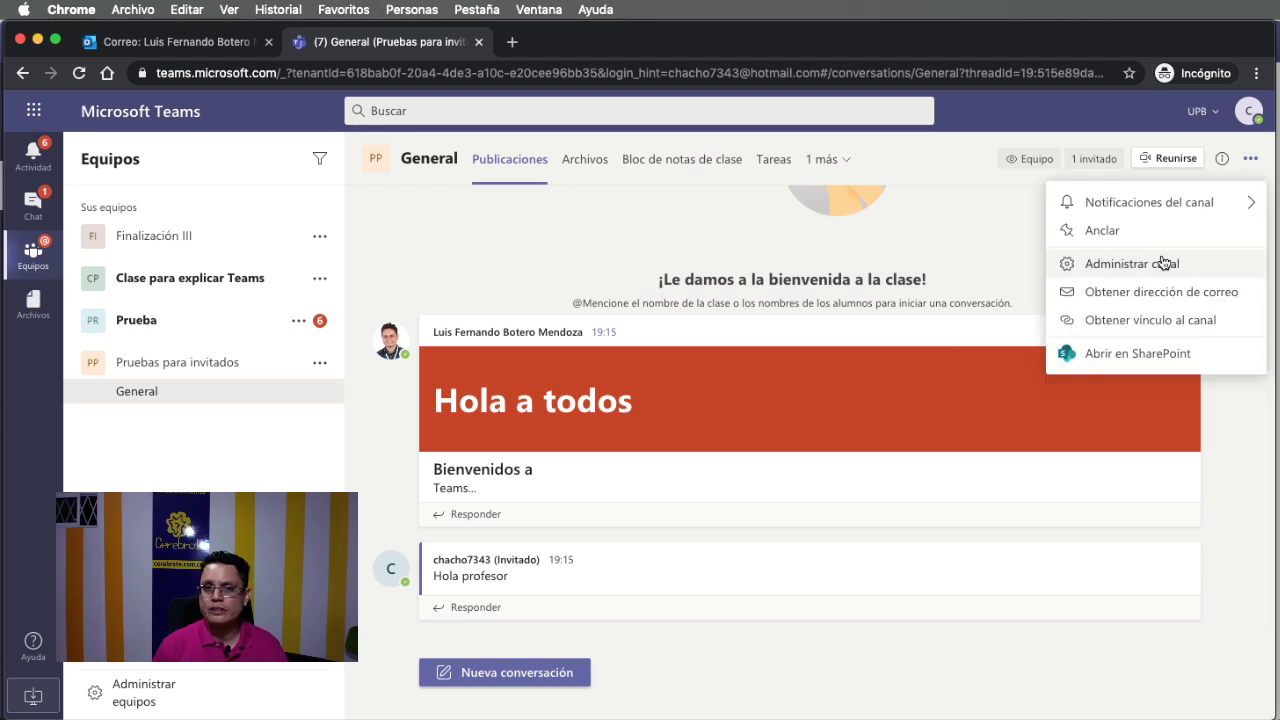
{"action": "left_click", "coordinate": [414, 286]}
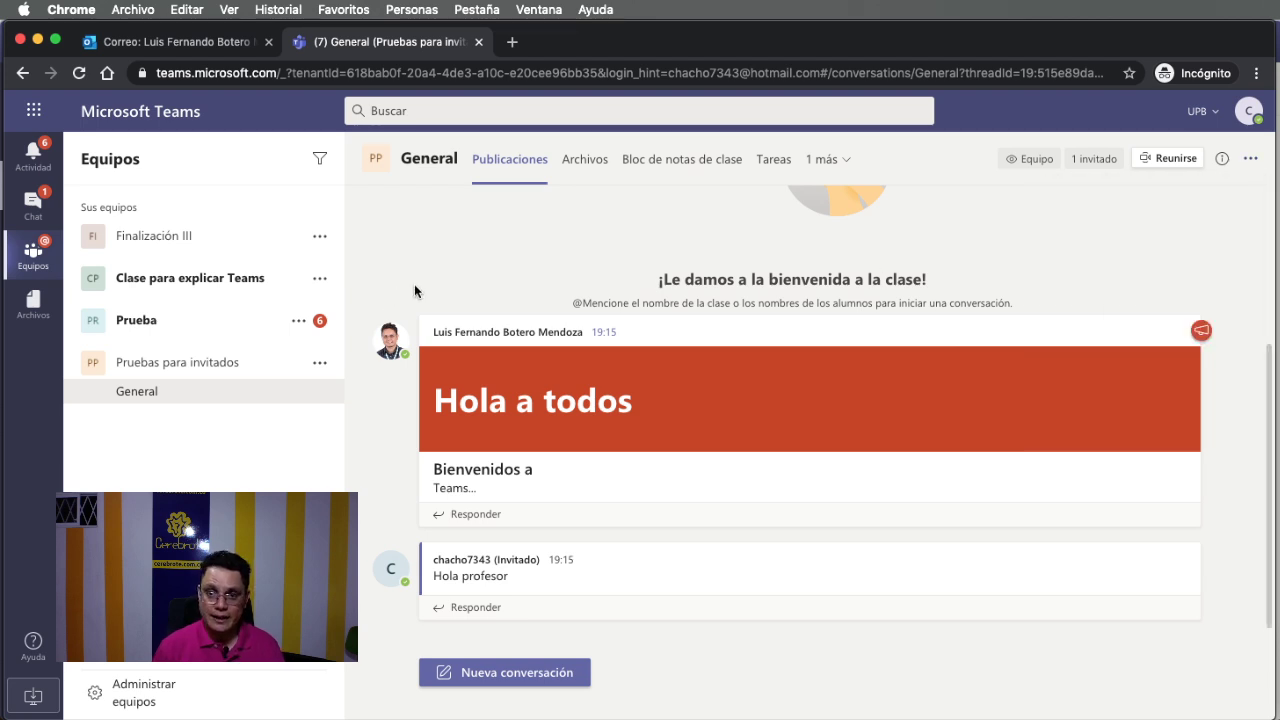
{"action": "left_click", "coordinate": [889, 625]}
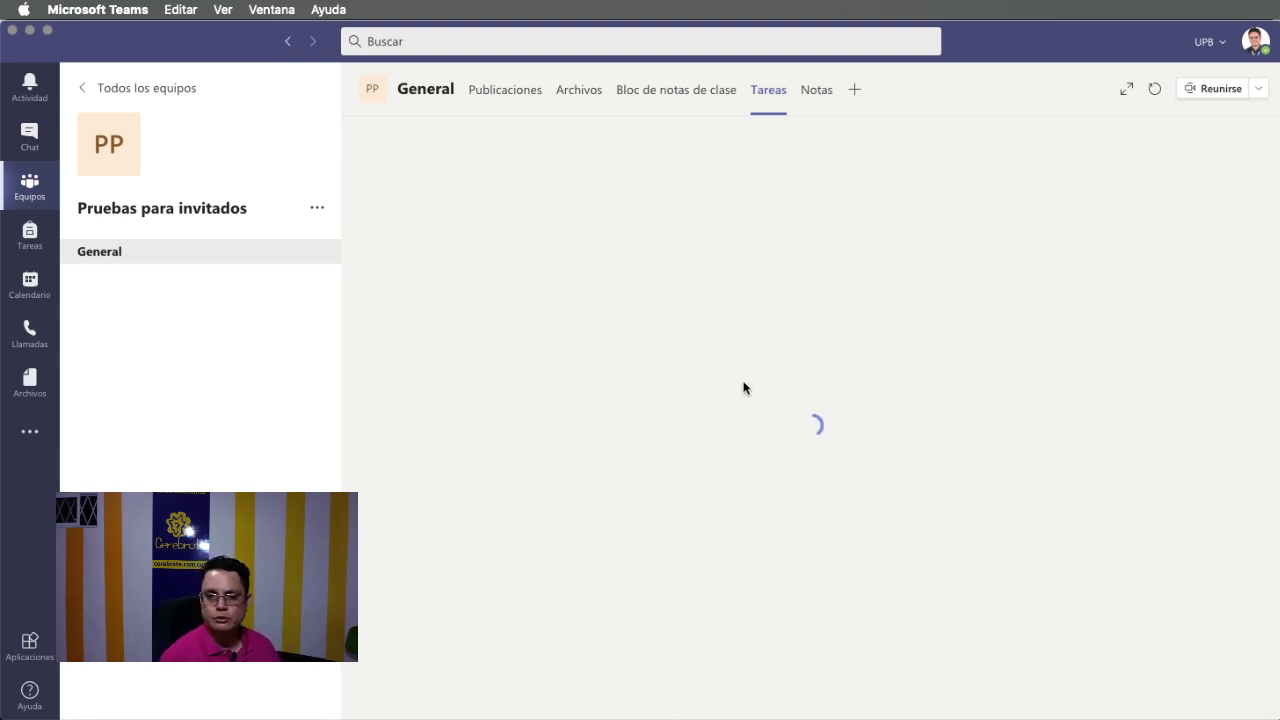
{"action": "key", "text": "super+Tab"}
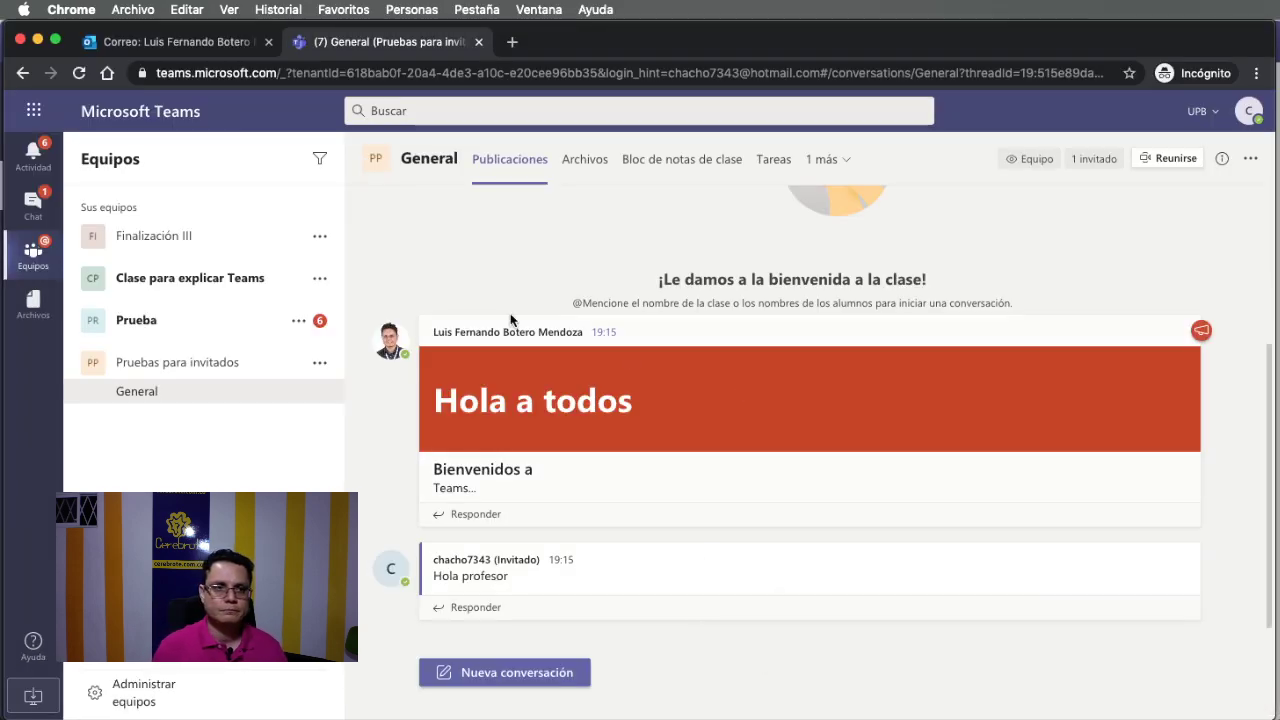
Visit the General channels of Finalización III, Clase para explicar Teams, Prueba, then Pruebas para invitados.
{"action": "left_click", "coordinate": [125, 239]}
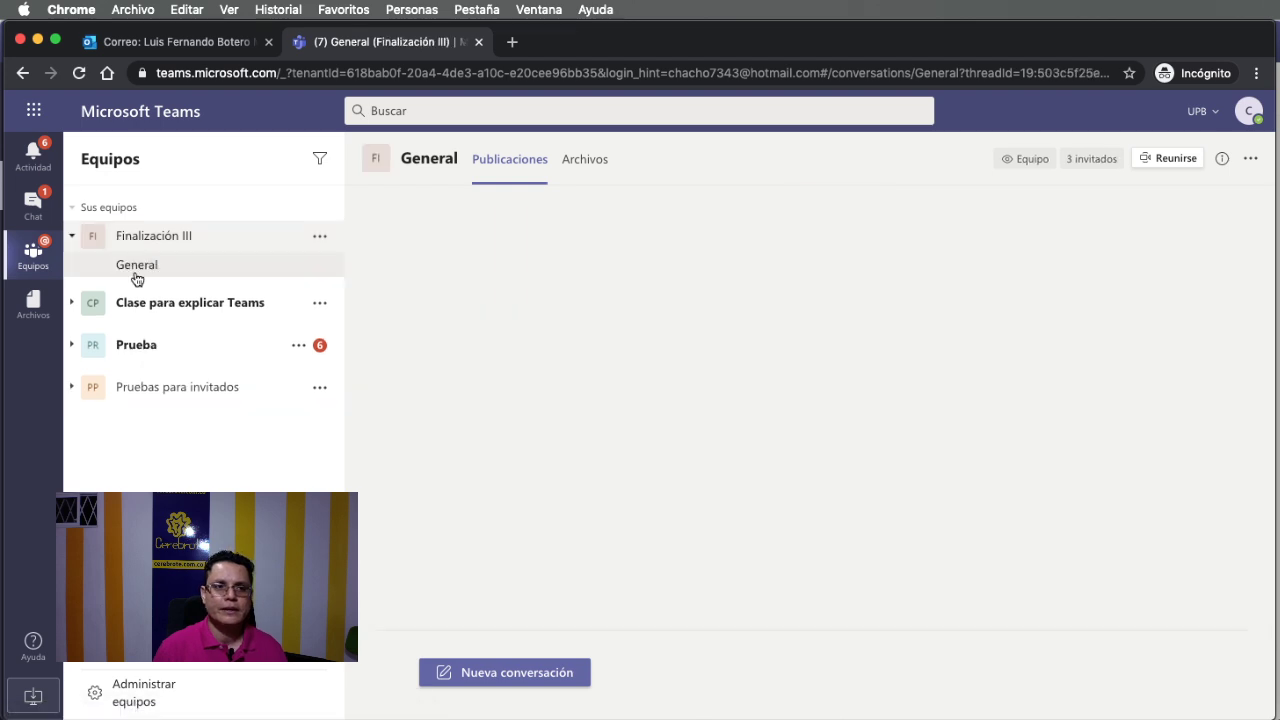
{"action": "left_click", "coordinate": [147, 310]}
{"action": "left_click", "coordinate": [166, 345]}
{"action": "left_click", "coordinate": [170, 414]}
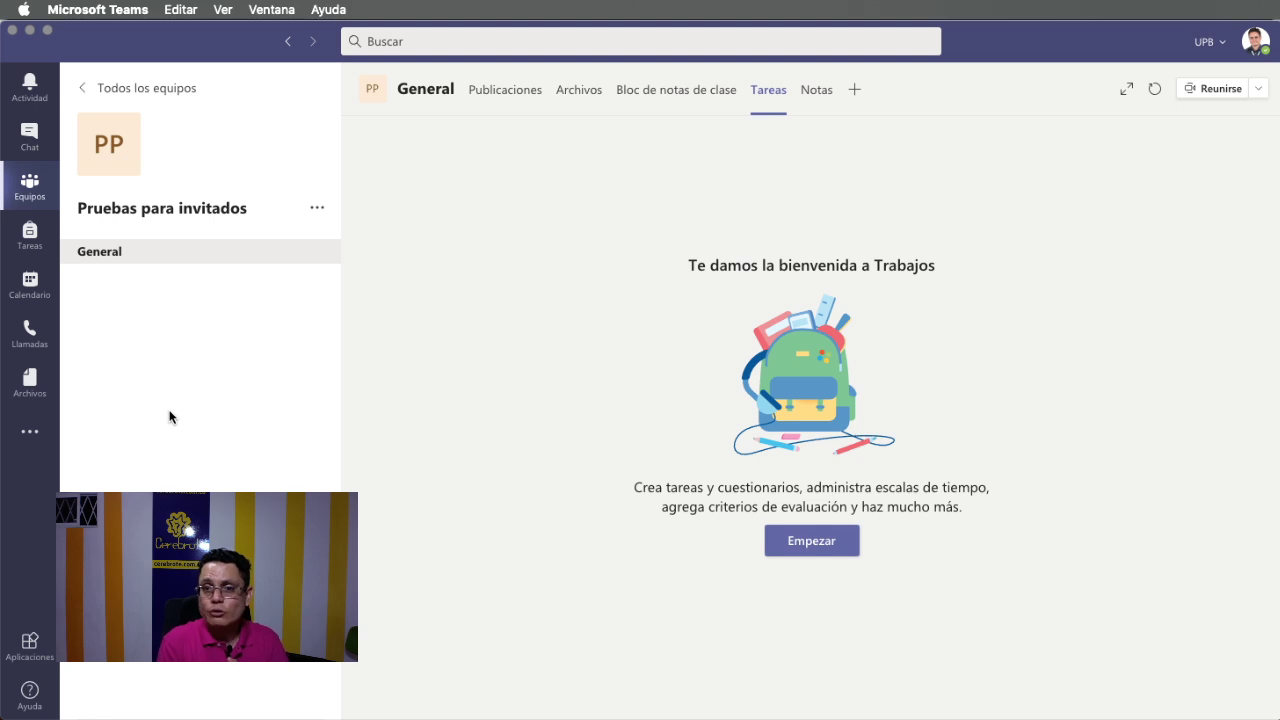
Get past the Trabajos welcome and start a new Tarea from the Crear menu.
{"action": "left_click", "coordinate": [821, 543]}
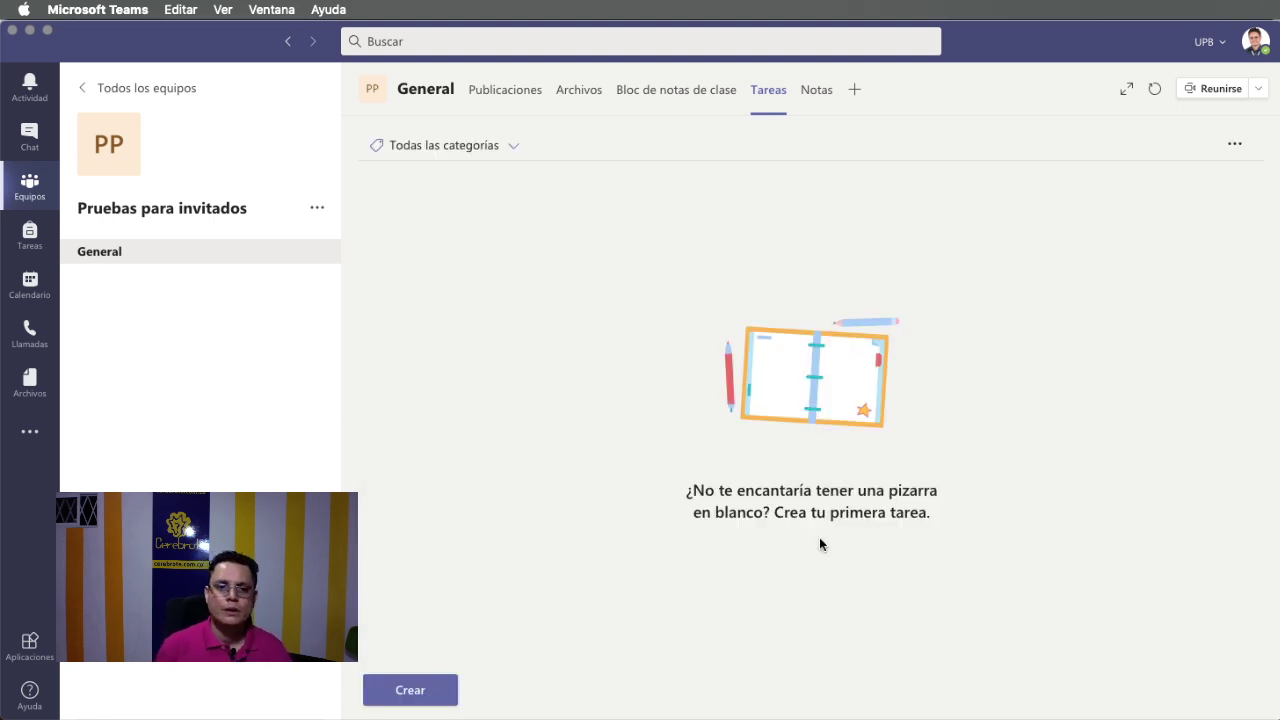
{"action": "left_click", "coordinate": [409, 690]}
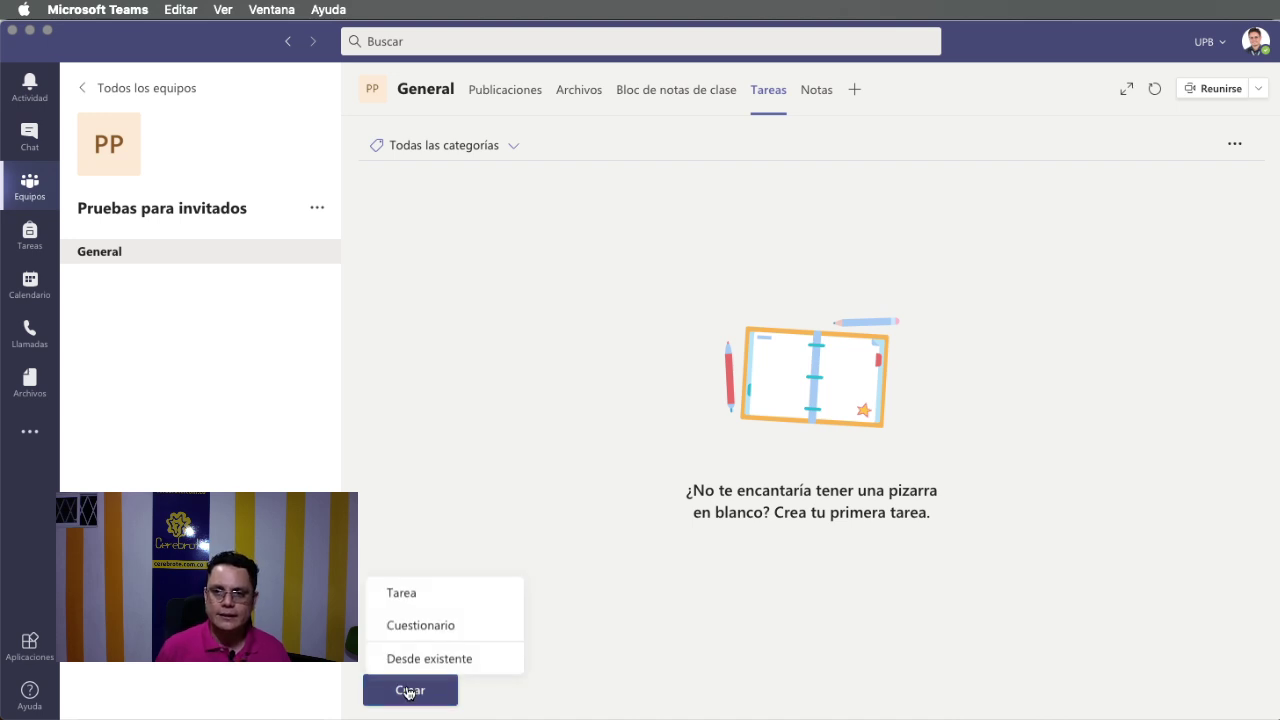
{"action": "left_click", "coordinate": [405, 600]}
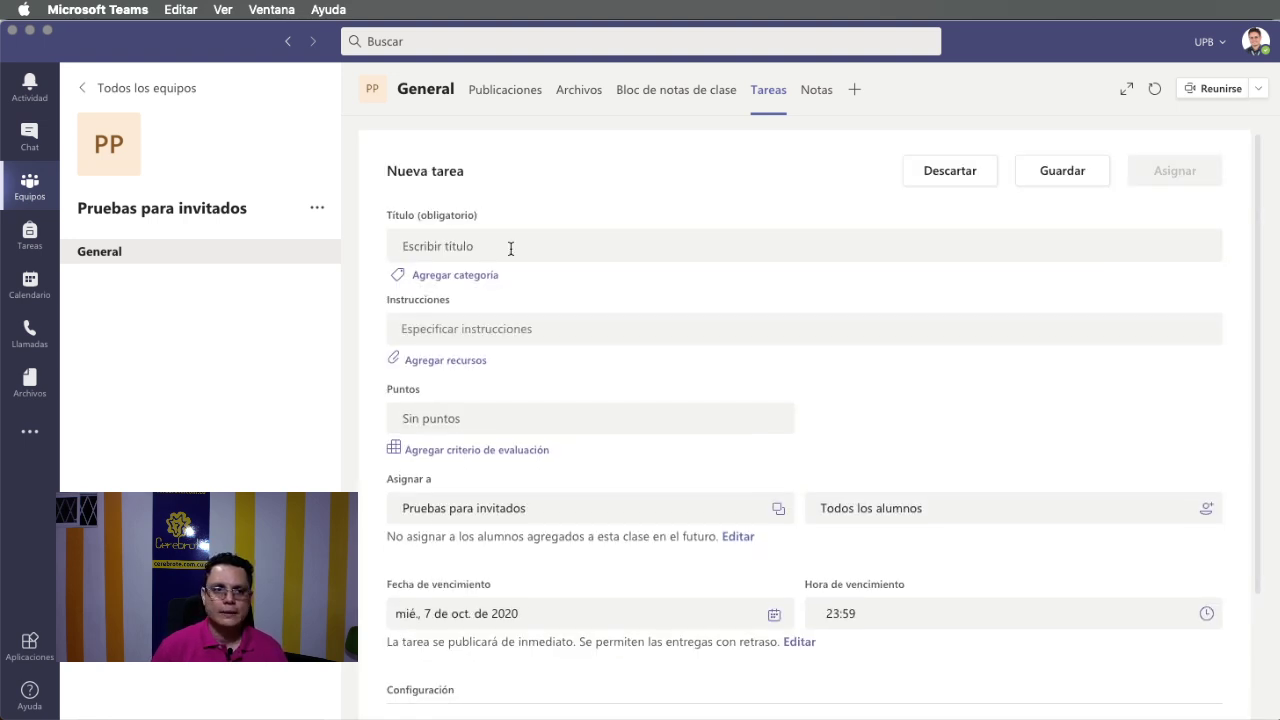
Enter title 'Escribir el nombre', instructions 'Debes escribir tu nombre en word', and 100 points.
{"action": "left_click", "coordinate": [510, 246]}
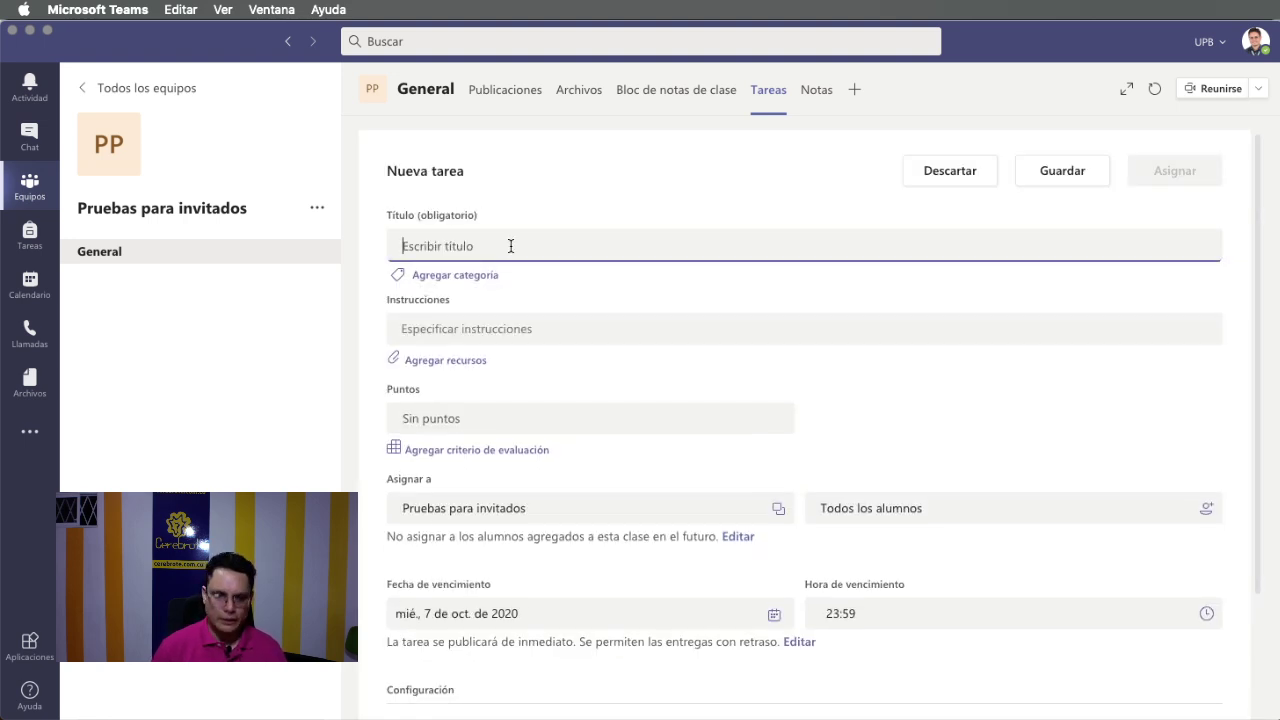
{"action": "type", "text": "Vas a"}
{"action": "key", "text": "BackSpace"}
{"action": "key", "text": "BackSpace"}
{"action": "key", "text": "BackSpace"}
{"action": "type", "text": "Escribir el nombre"}
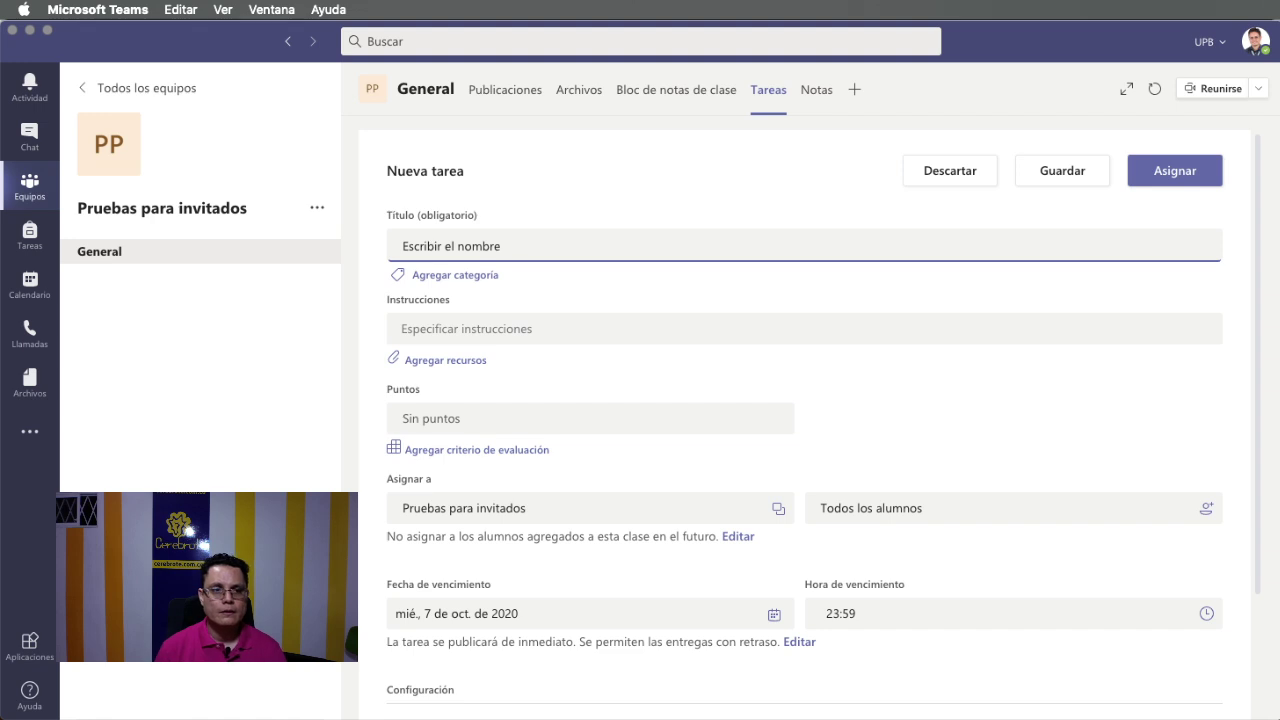
{"action": "left_click", "coordinate": [498, 330]}
{"action": "type", "text": "D"}
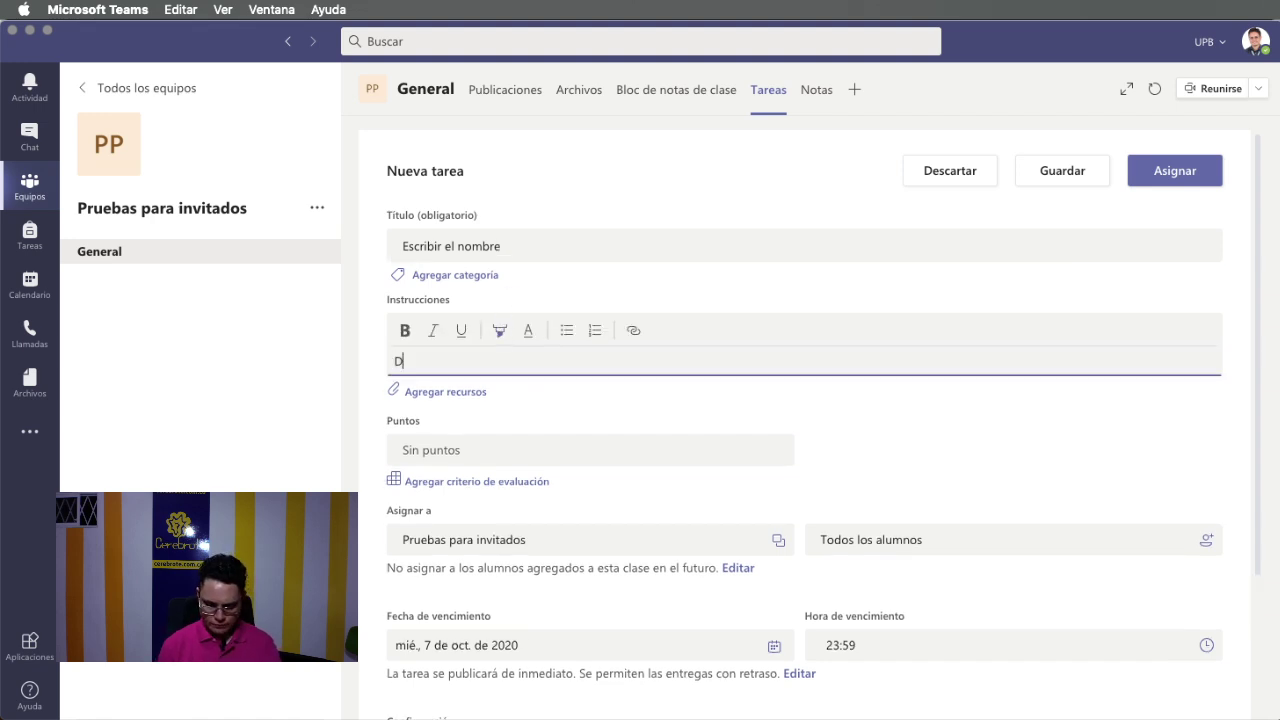
{"action": "type", "text": "ebes escribir "}
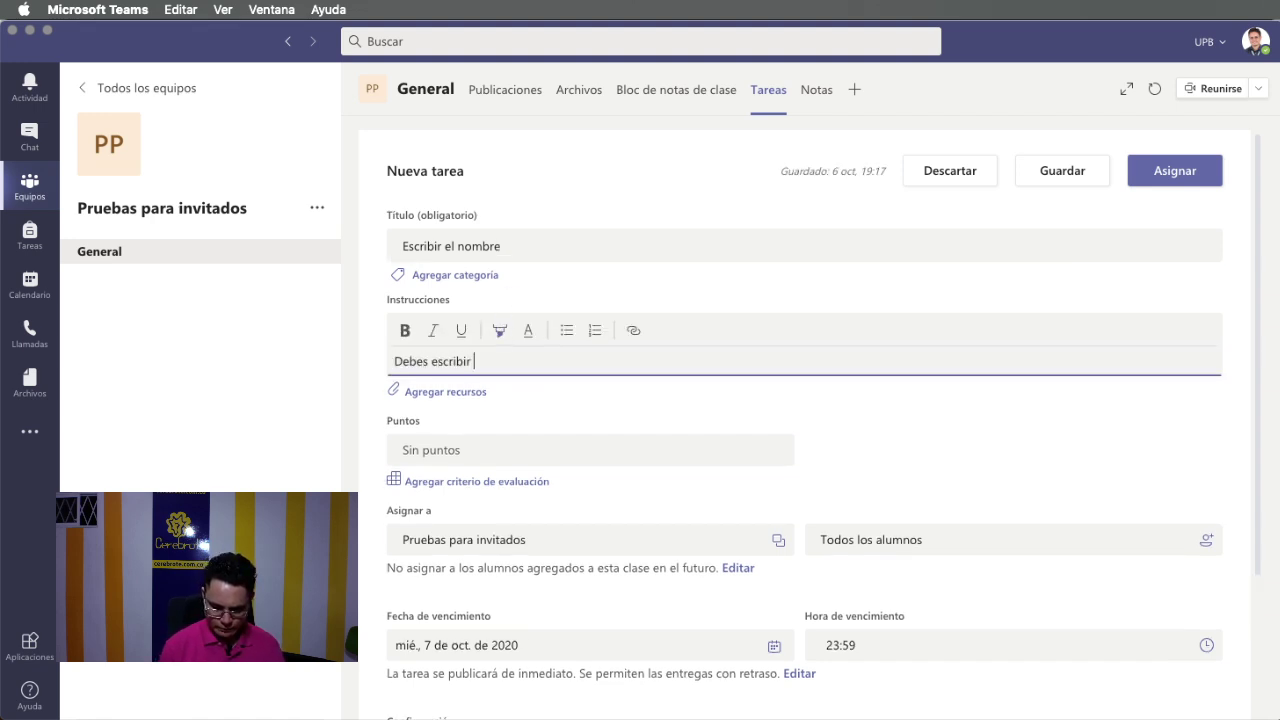
{"action": "type", "text": "tu nombre en word."}
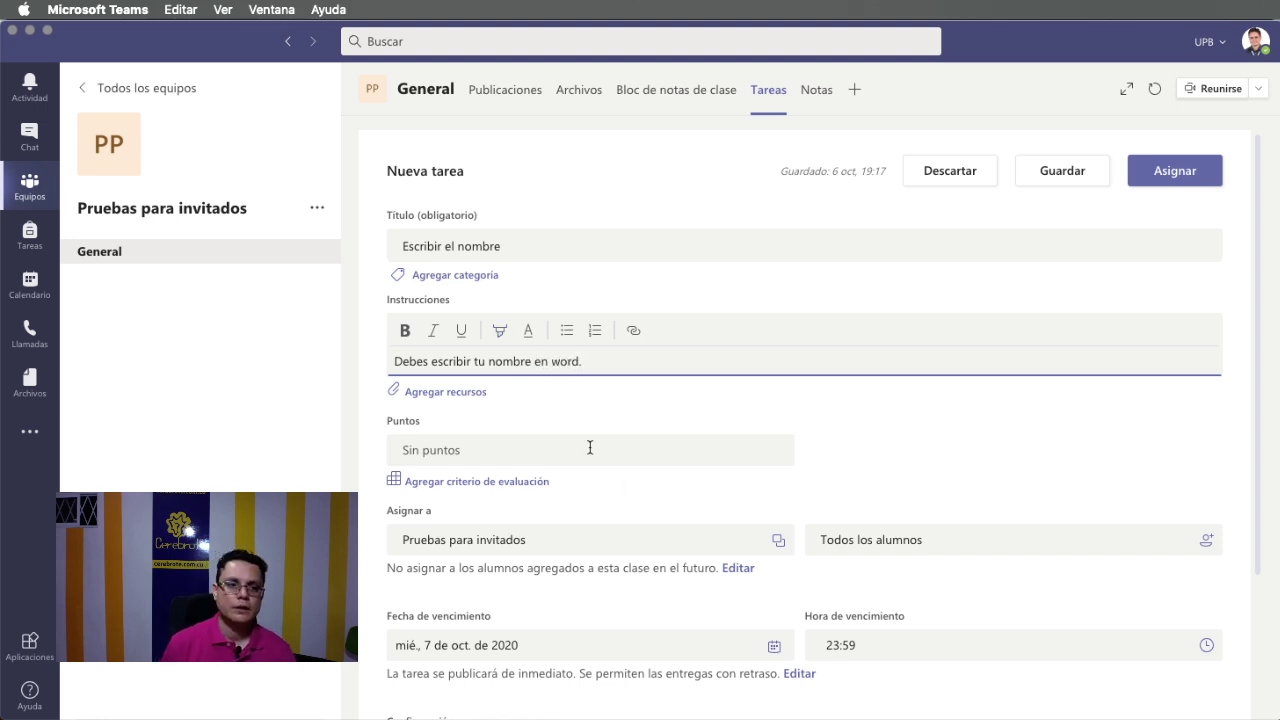
{"action": "left_click", "coordinate": [502, 455]}
{"action": "type", "text": "100"}
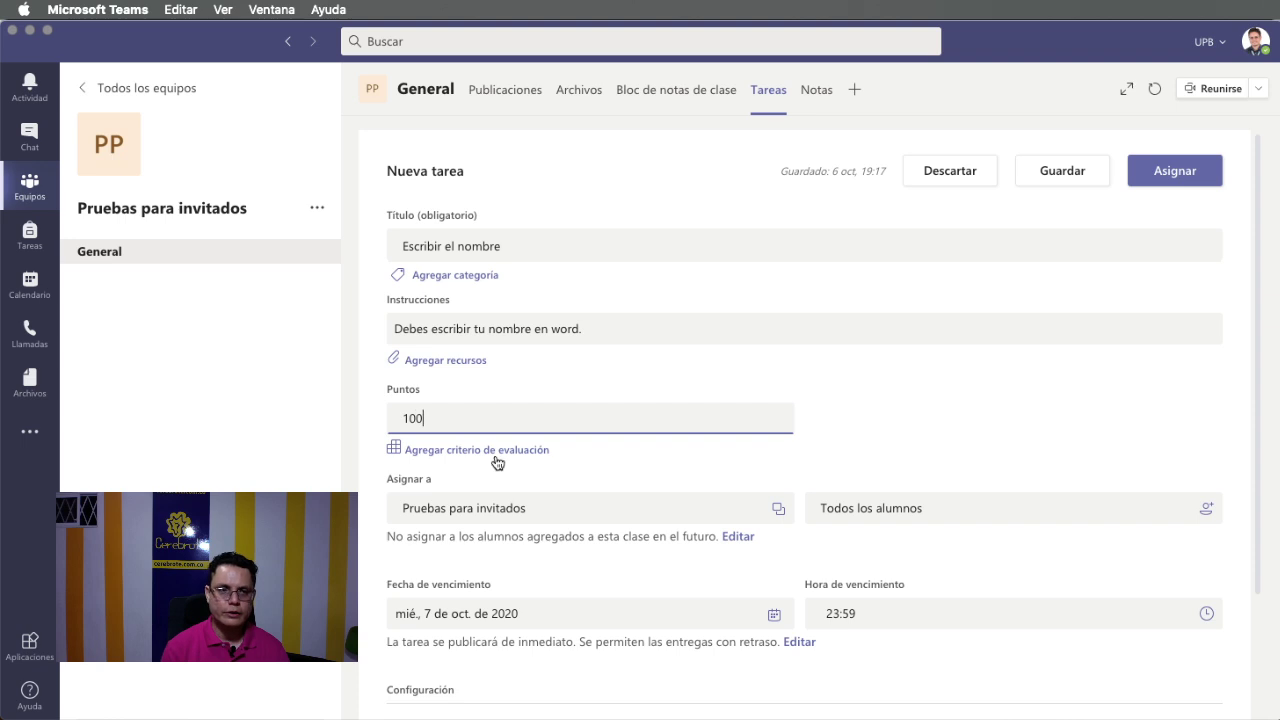
{"action": "left_click", "coordinate": [900, 420]}
Assign the task to the class and switch to the guest's browser session.
{"action": "scroll", "coordinate": [880, 440], "scroll_direction": "down", "scroll_amount": 3}
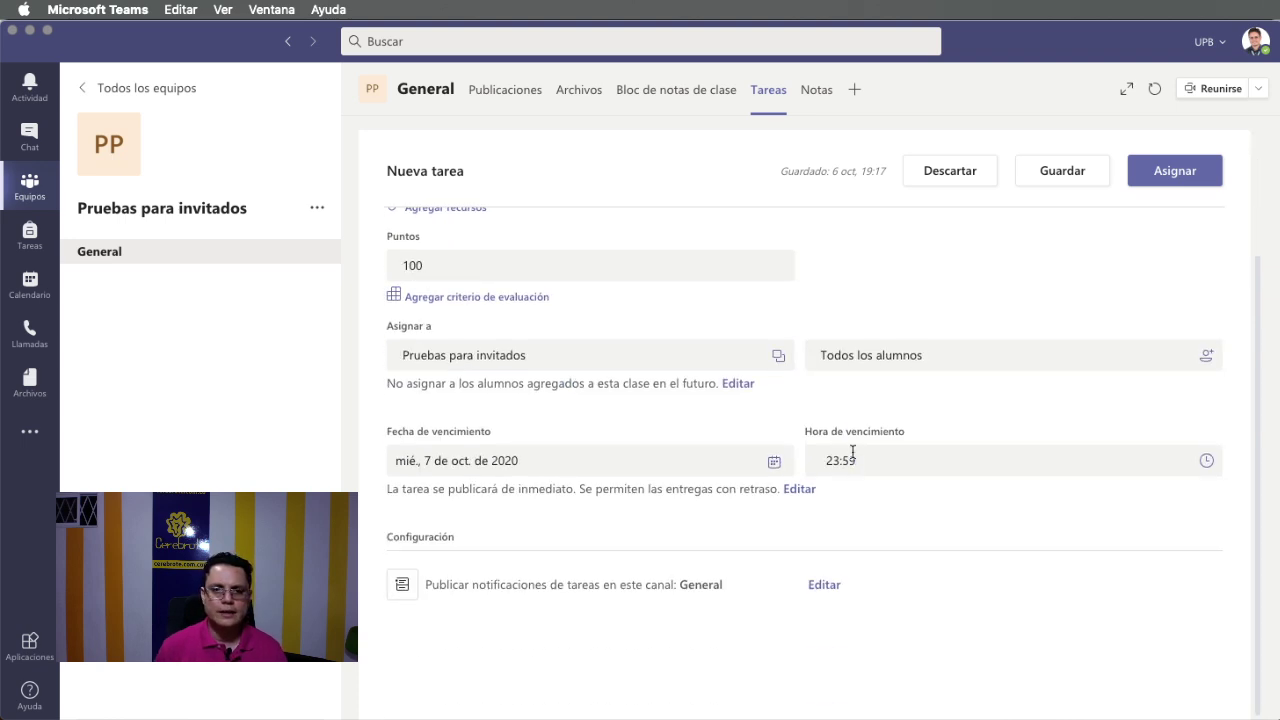
{"action": "scroll", "coordinate": [852, 453], "scroll_direction": "up", "scroll_amount": 3}
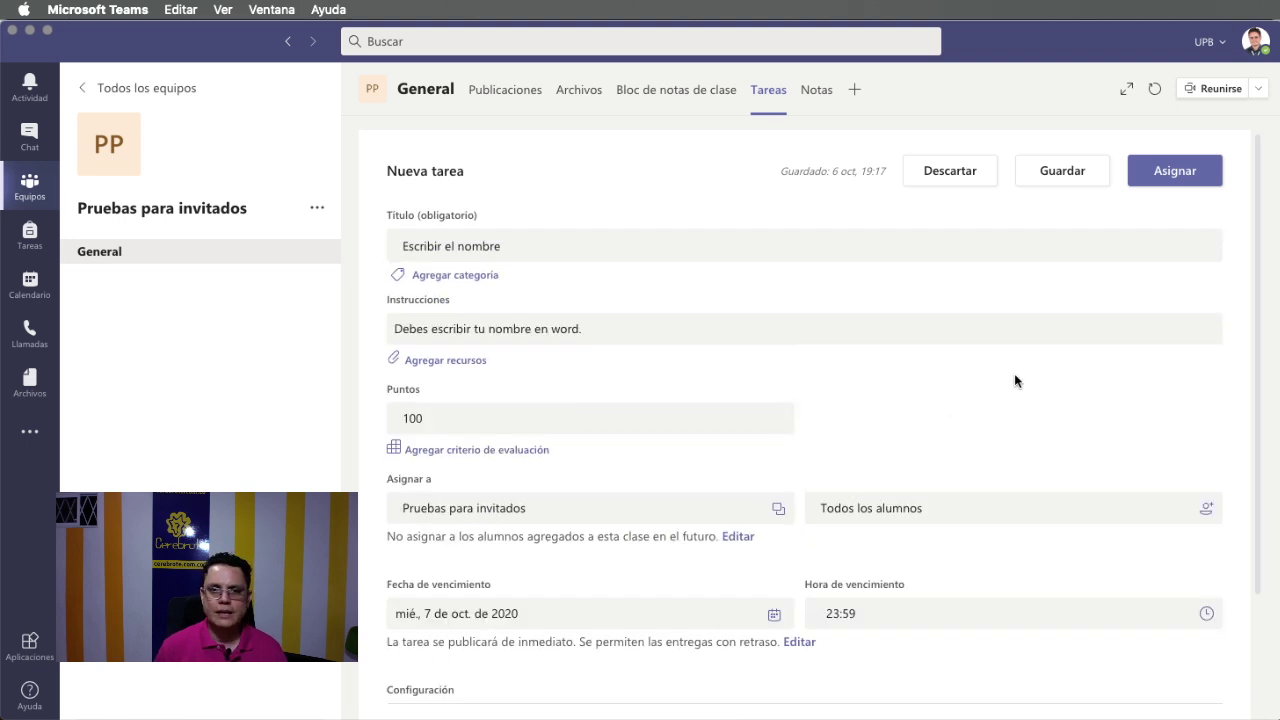
{"action": "left_click", "coordinate": [1176, 170]}
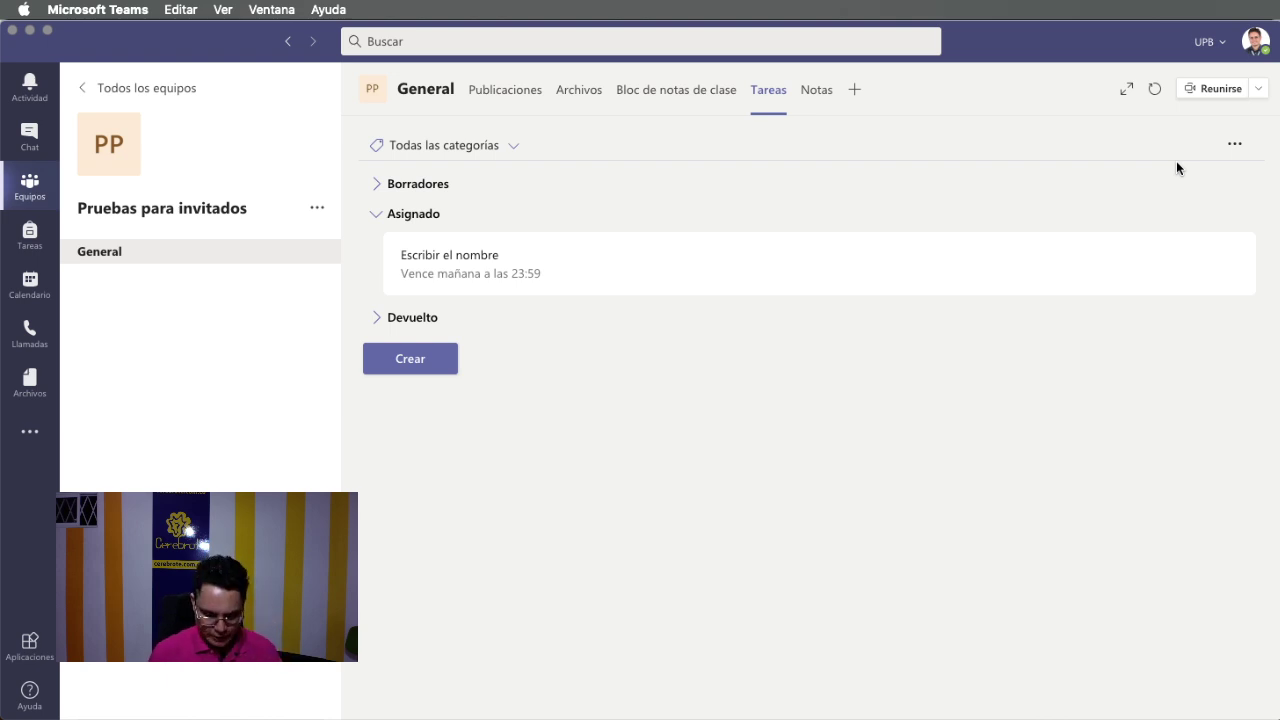
{"action": "key", "text": "super+Tab"}
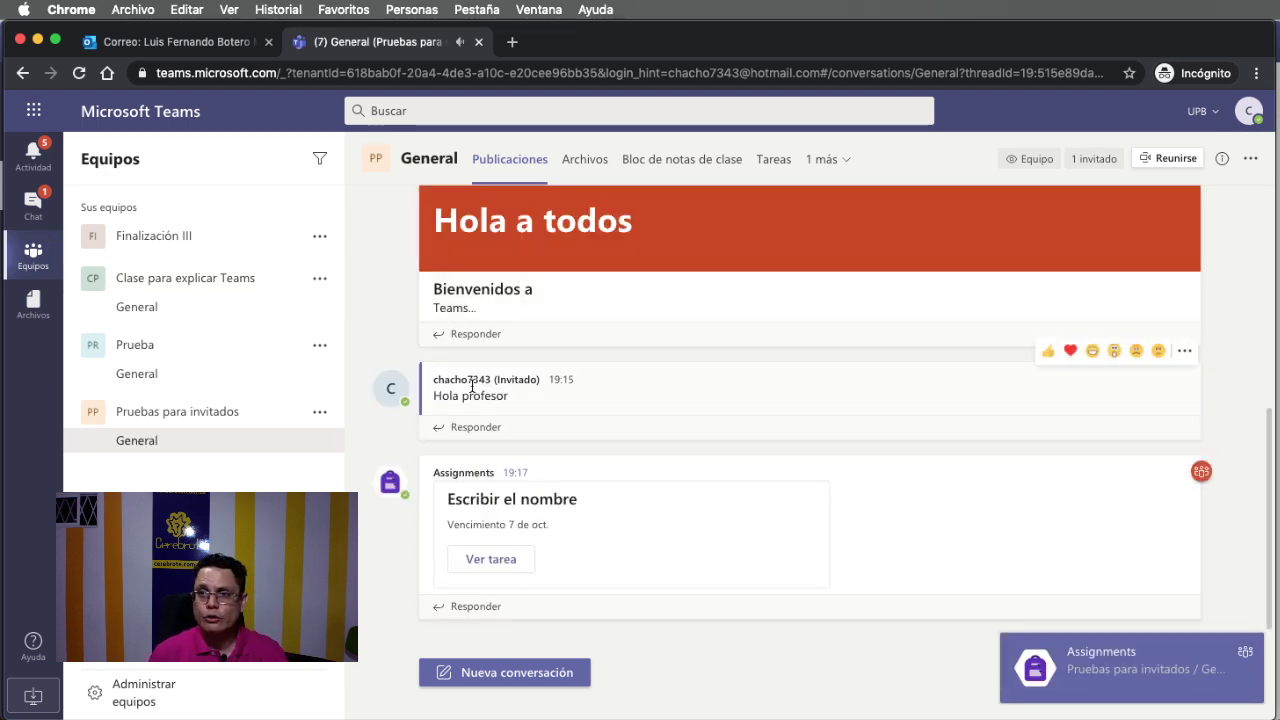
{"action": "left_click", "coordinate": [500, 563]}
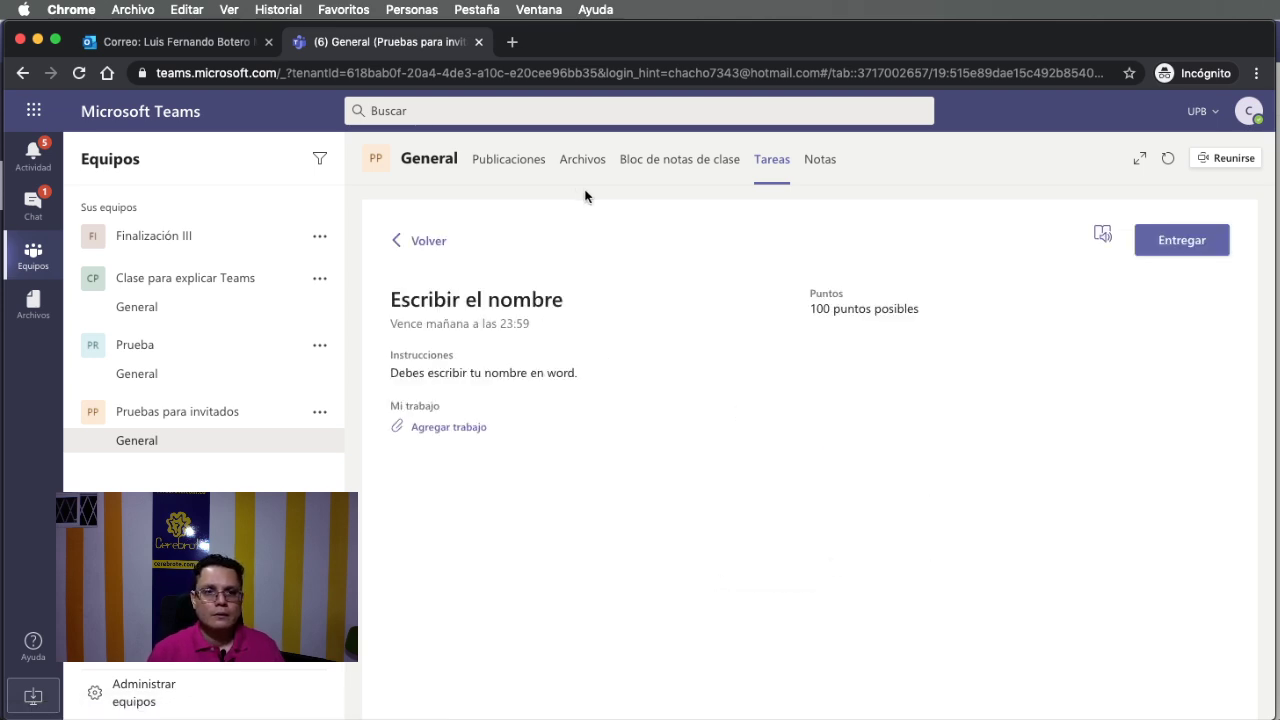
{"action": "key", "text": "super+Tab"}
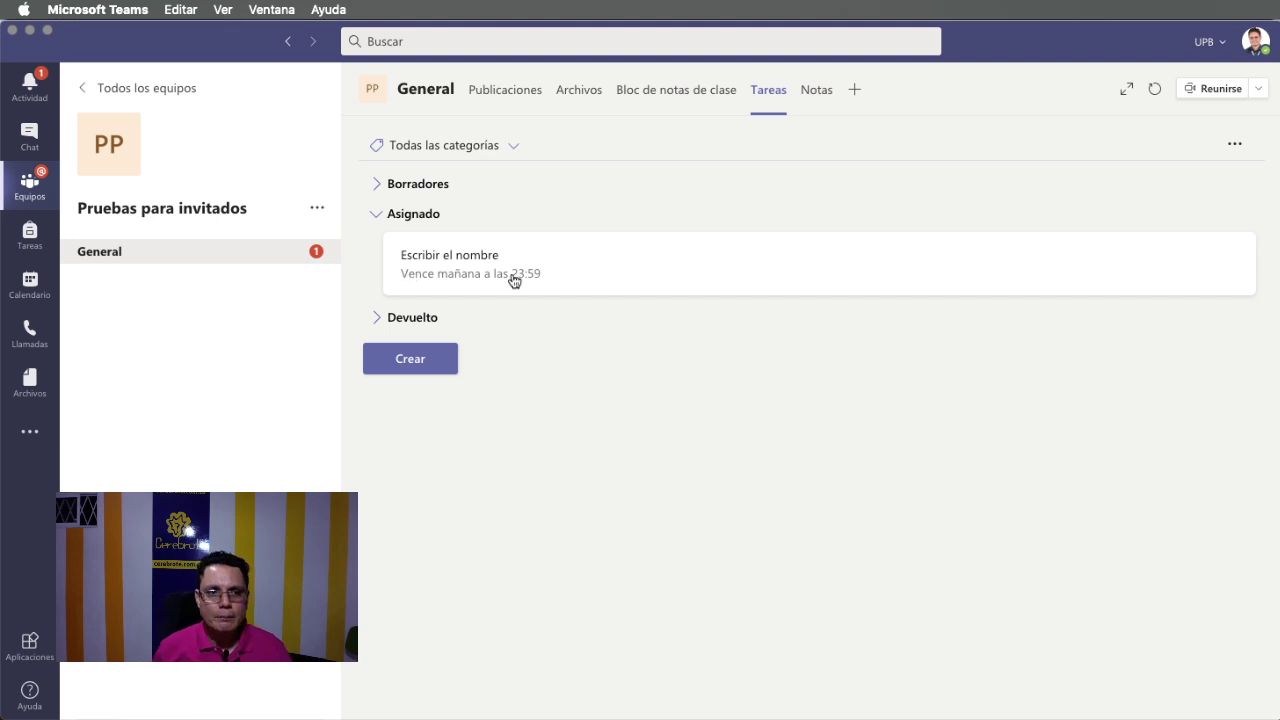
Open the Escribir el nombre card and view it in the guest's browser session.
{"action": "left_click", "coordinate": [457, 270]}
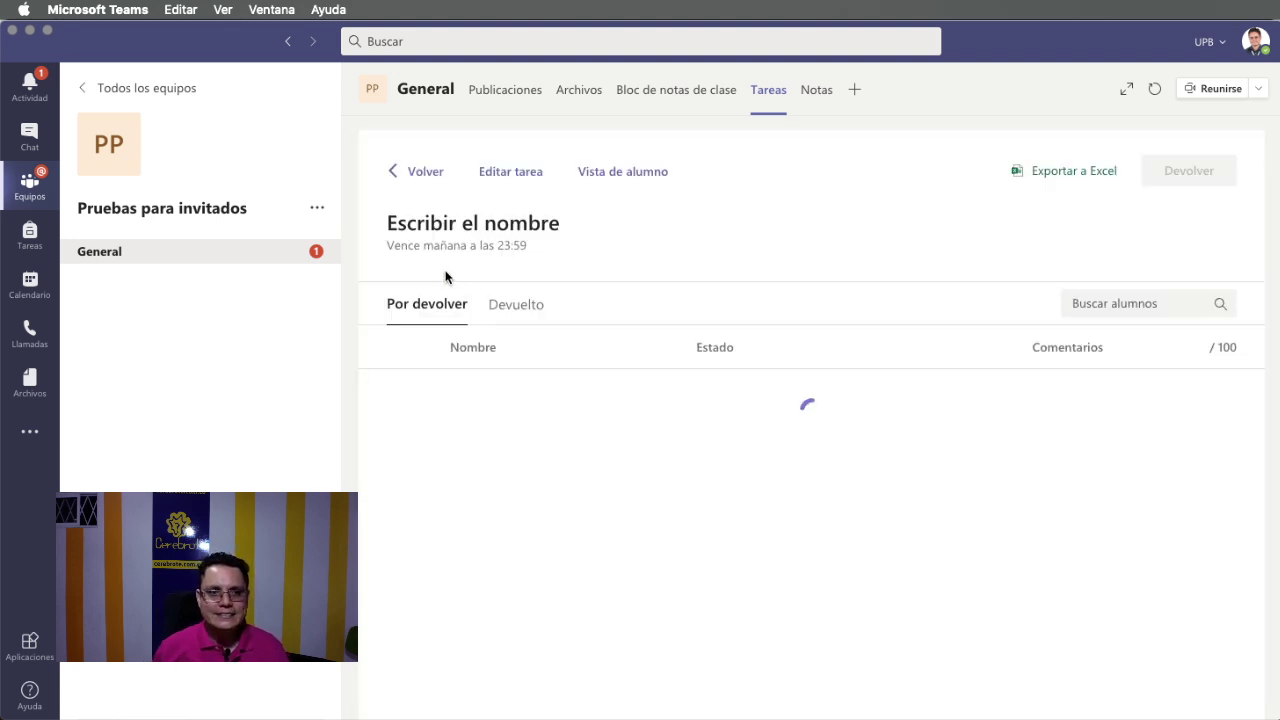
{"action": "key", "text": "super+Tab"}
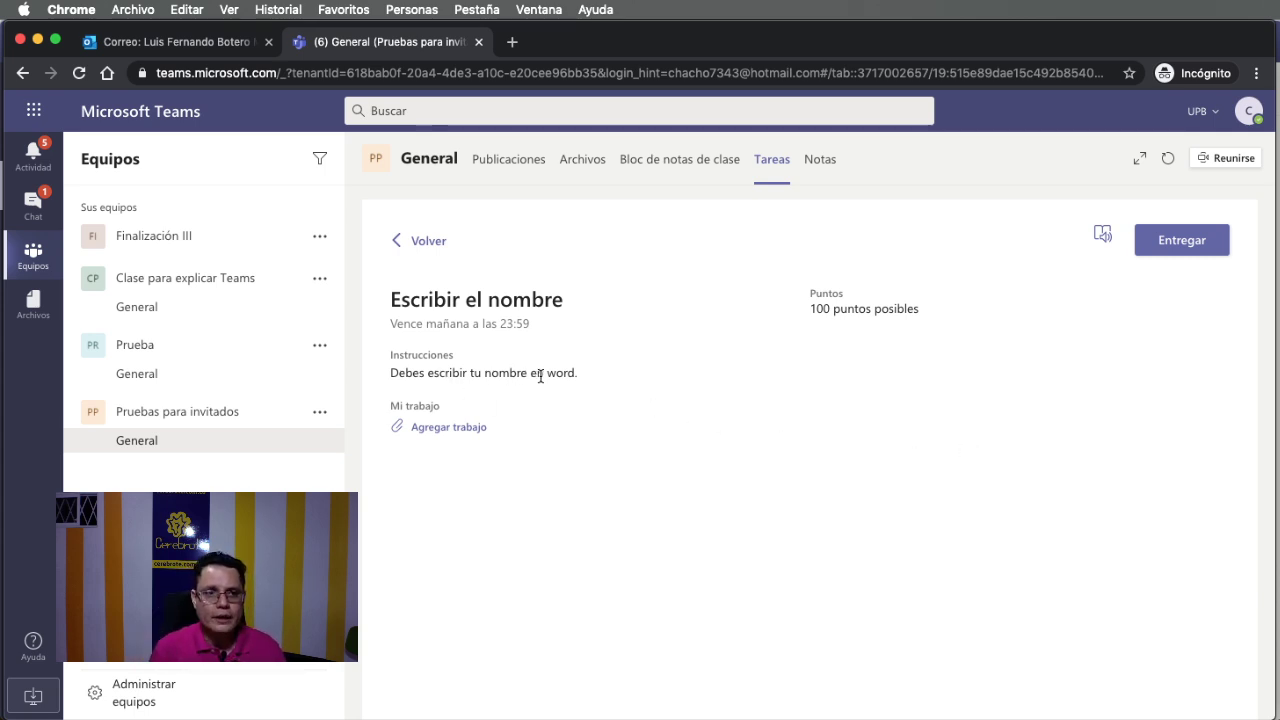
Attach a new Word document named 'Nombre' as the guest's work.
{"action": "left_click", "coordinate": [460, 433]}
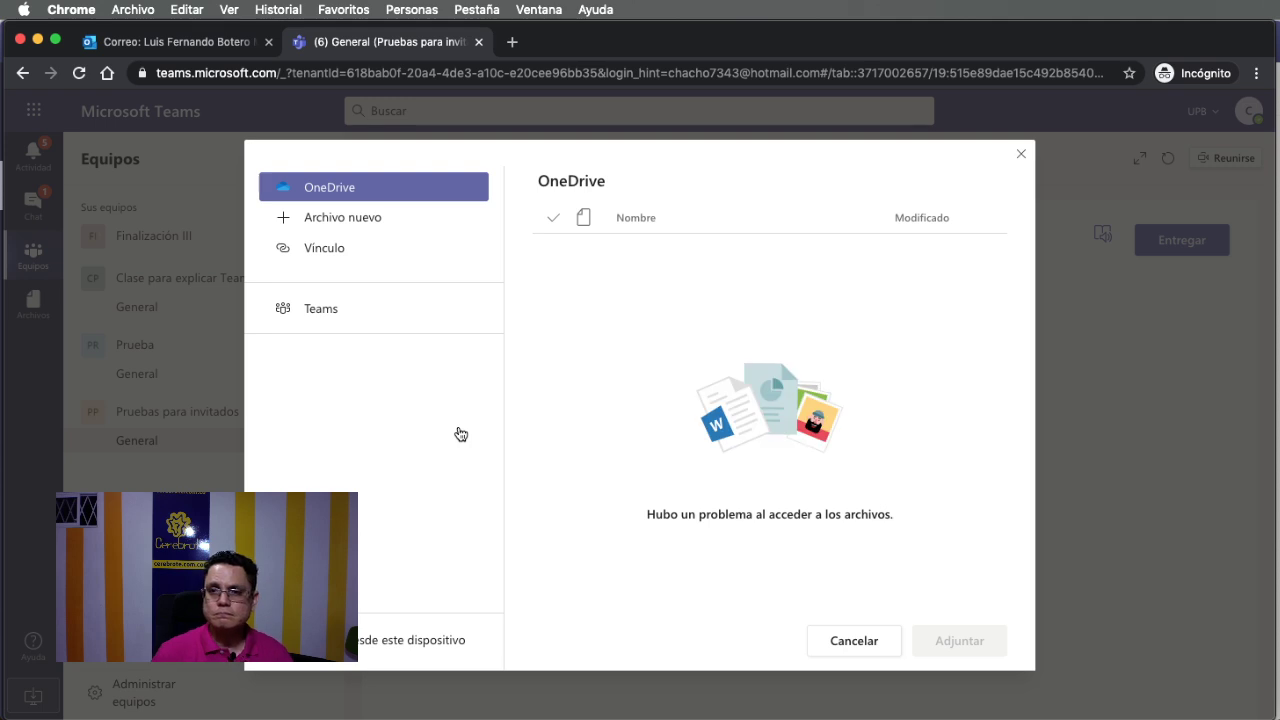
{"action": "left_click", "coordinate": [355, 222]}
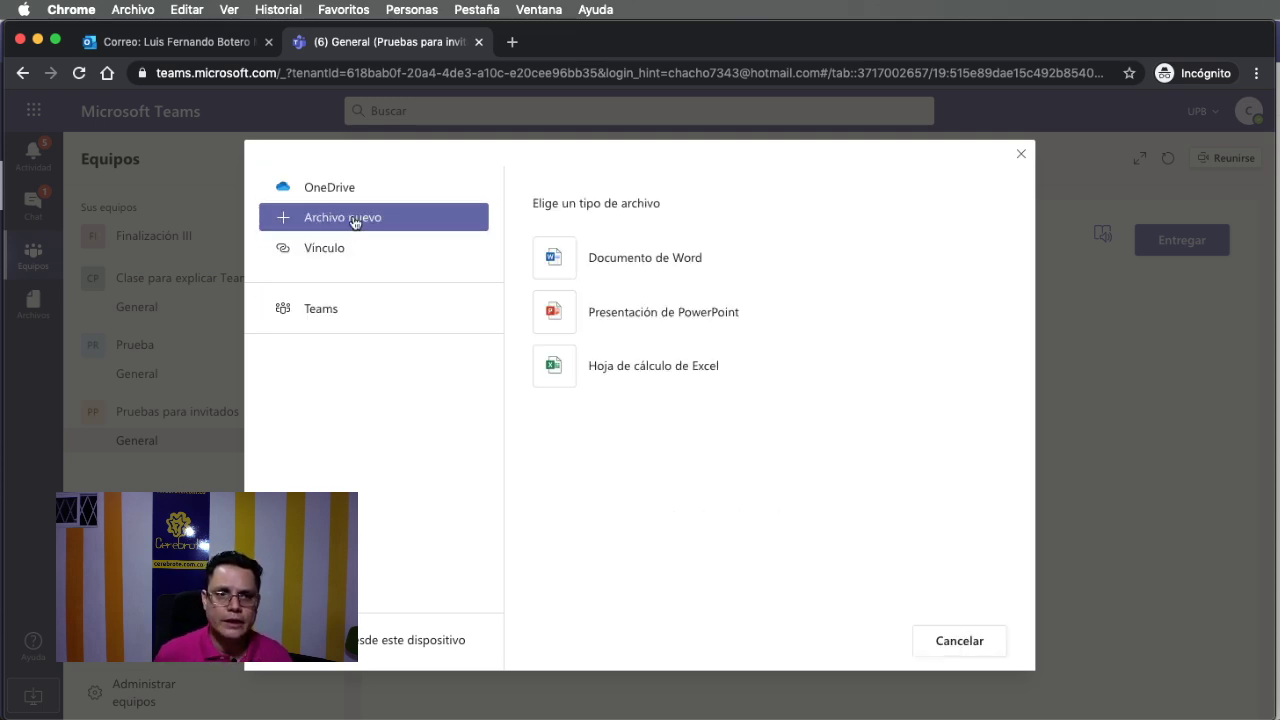
{"action": "left_click", "coordinate": [556, 268]}
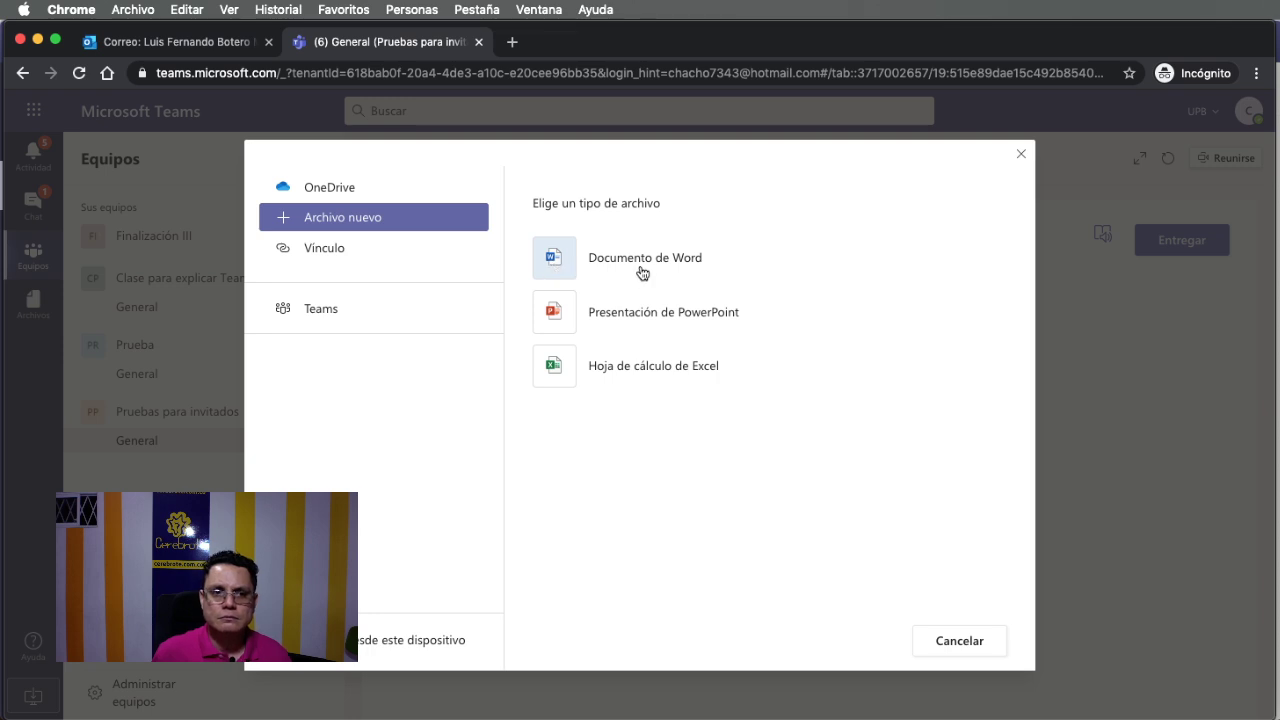
{"action": "left_click", "coordinate": [645, 262]}
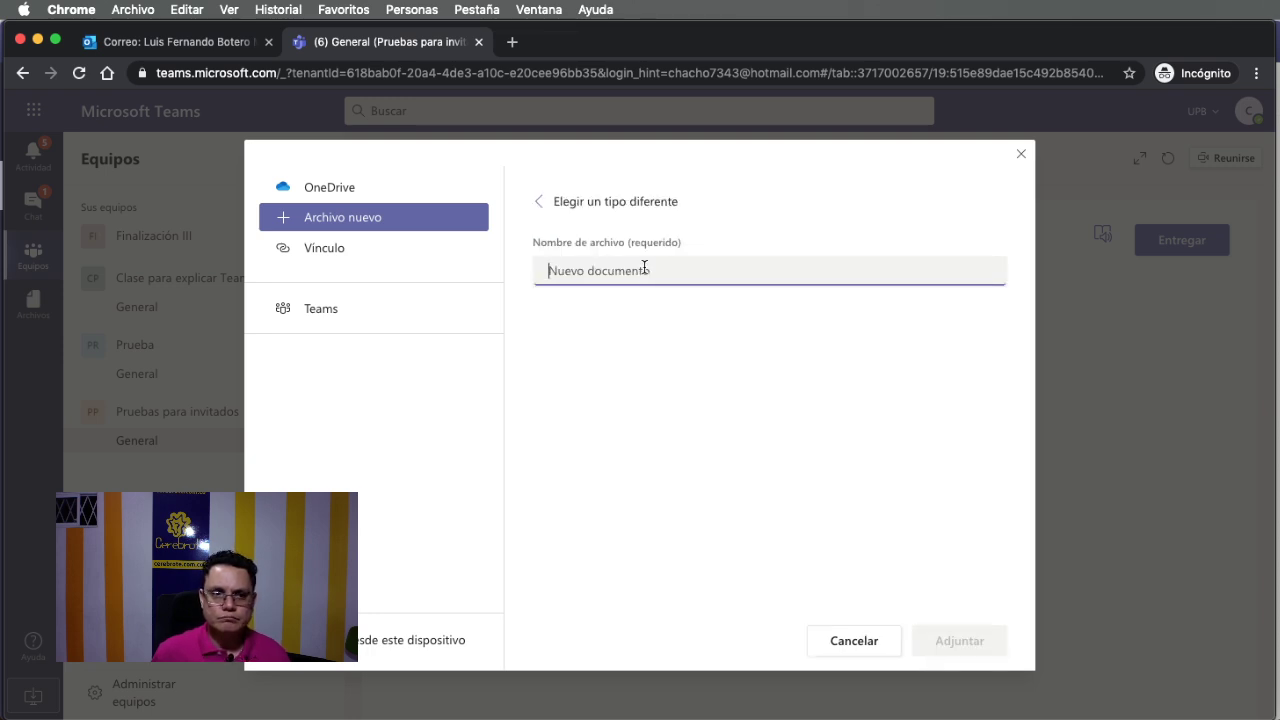
{"action": "type", "text": "N"}
{"action": "key", "text": "BackSpace"}
{"action": "key", "text": "BackSpace"}
{"action": "type", "text": "ombre"}
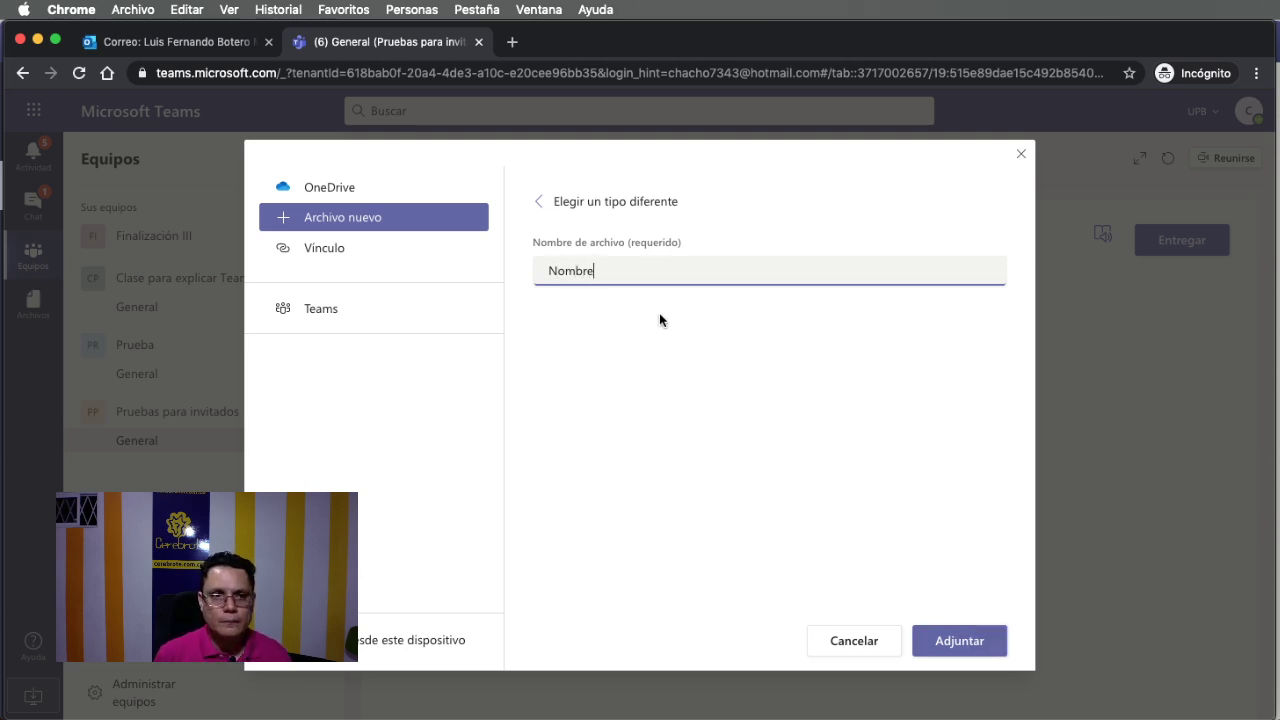
{"action": "left_click", "coordinate": [949, 643]}
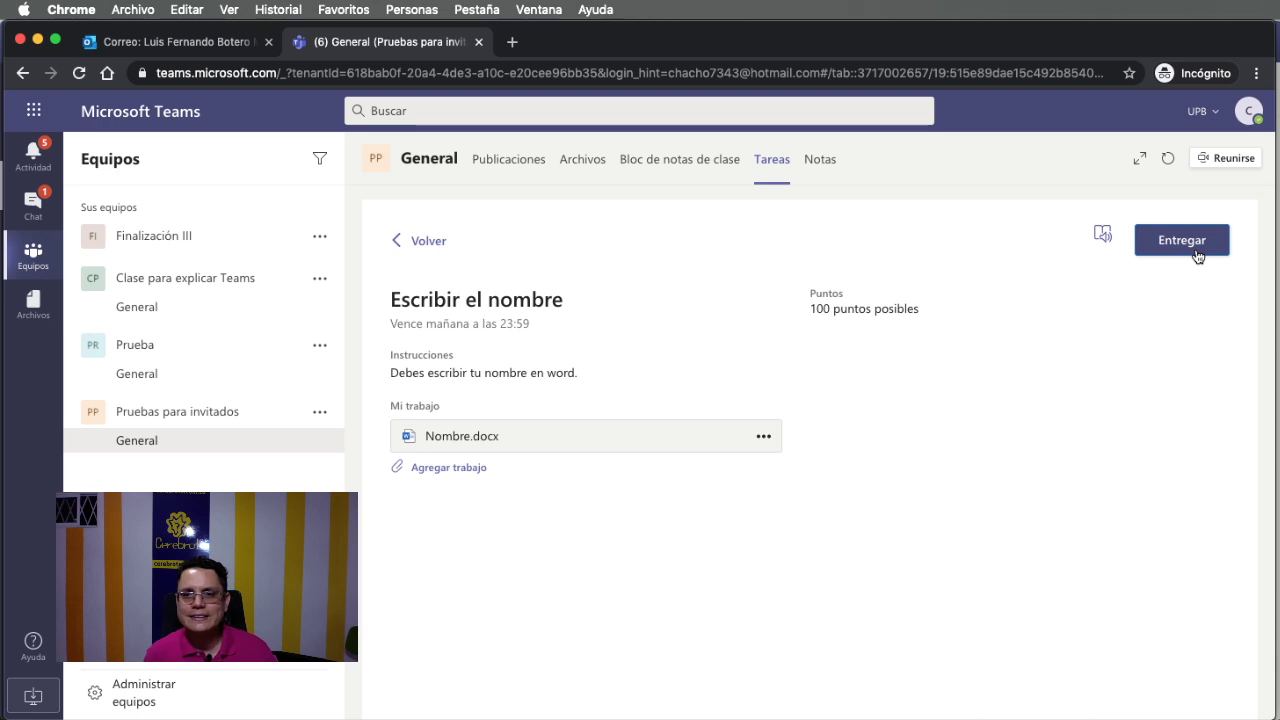
Write 'Mi nombre es' followed by the guest's full name in Nombre.docx, then close it.
{"action": "left_click", "coordinate": [464, 444]}
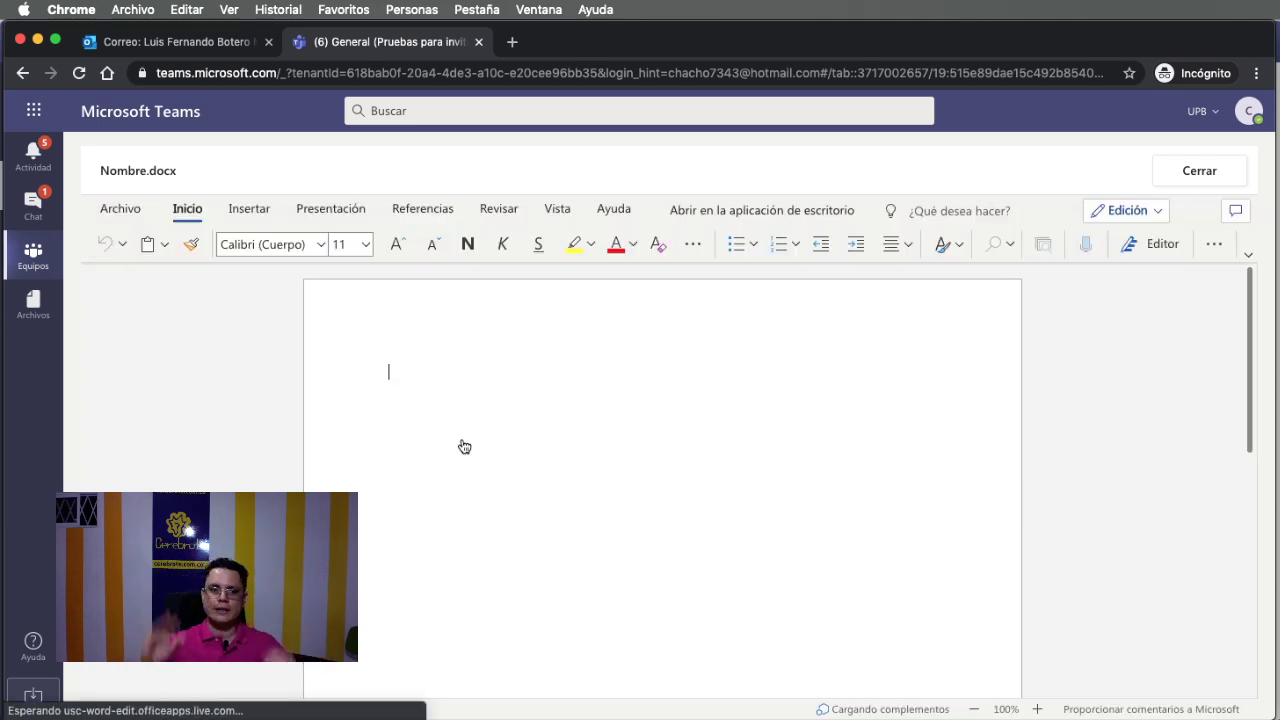
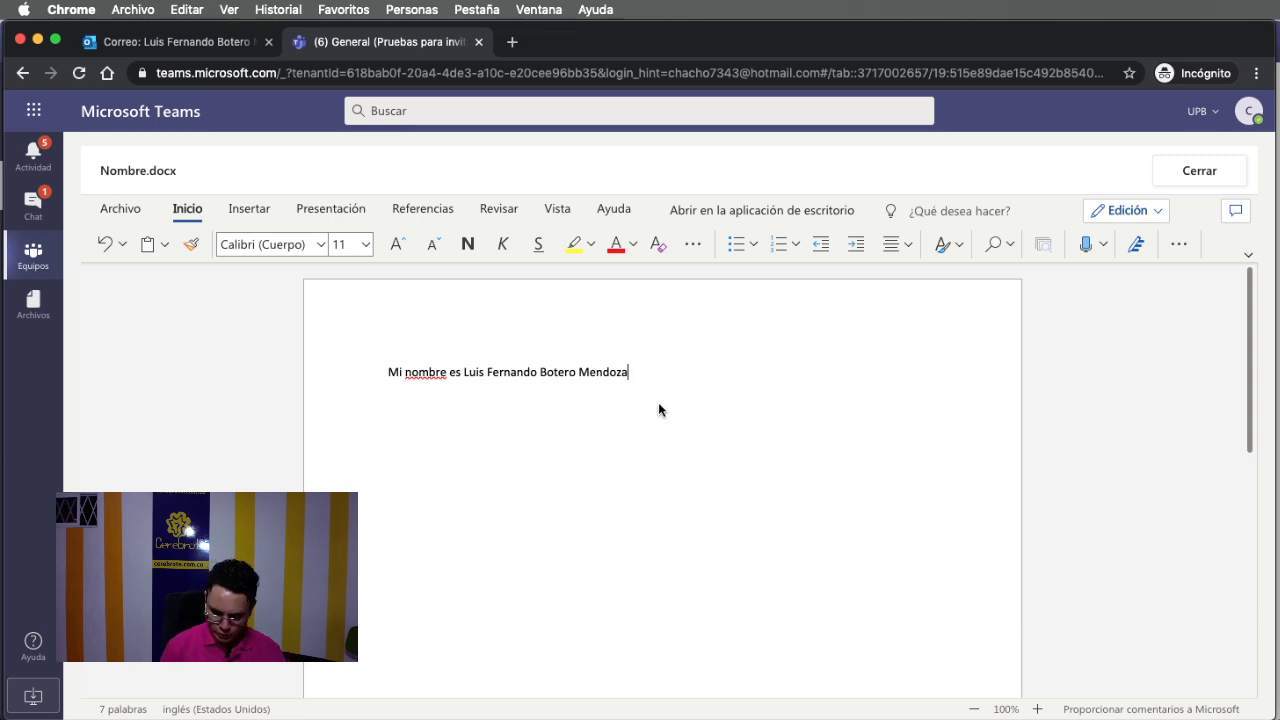
{"action": "left_click", "coordinate": [1184, 187]}
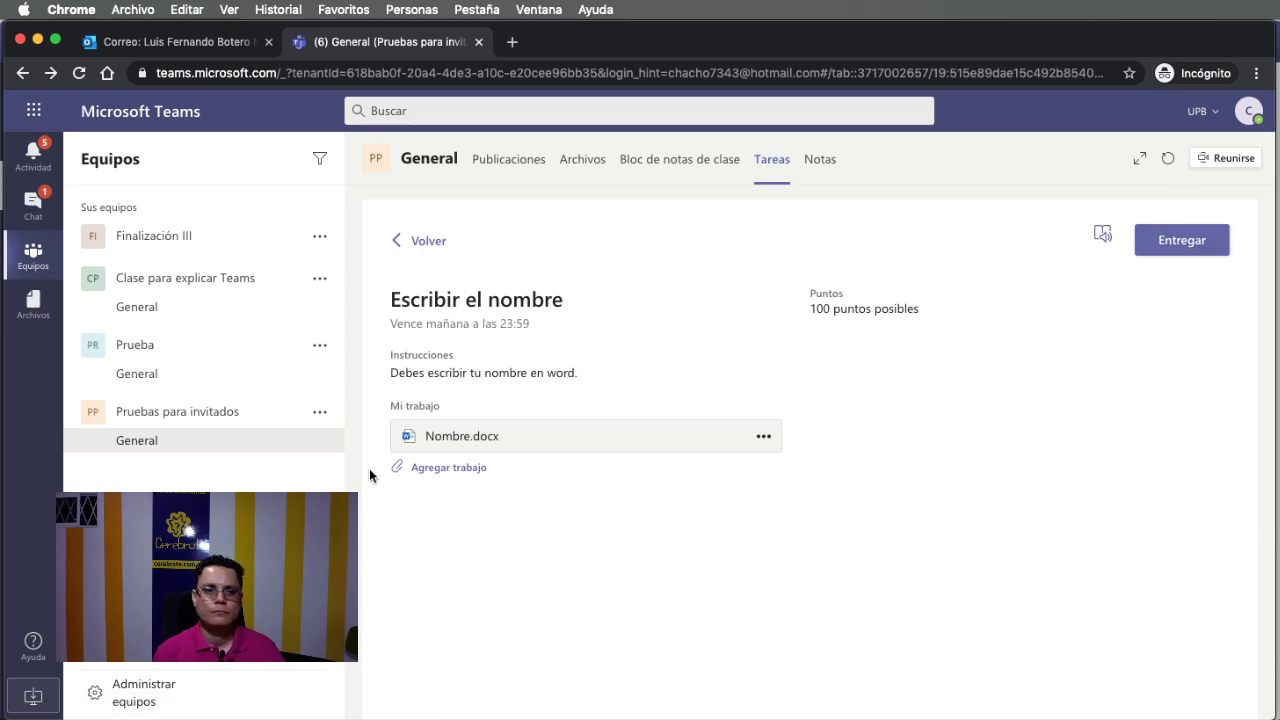
Reopen and close Nombre.docx, hand in the assignment, and switch to the owner's desktop app.
{"action": "left_click", "coordinate": [453, 440]}
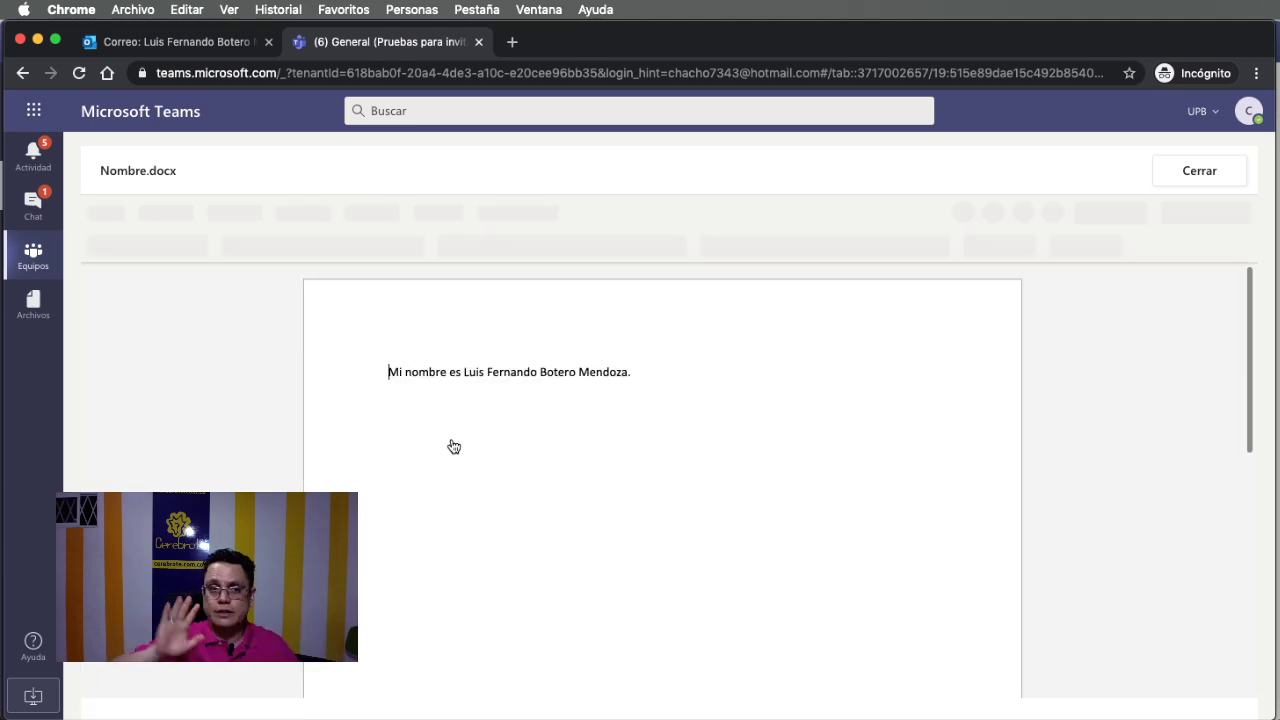
{"action": "left_click", "coordinate": [1190, 170]}
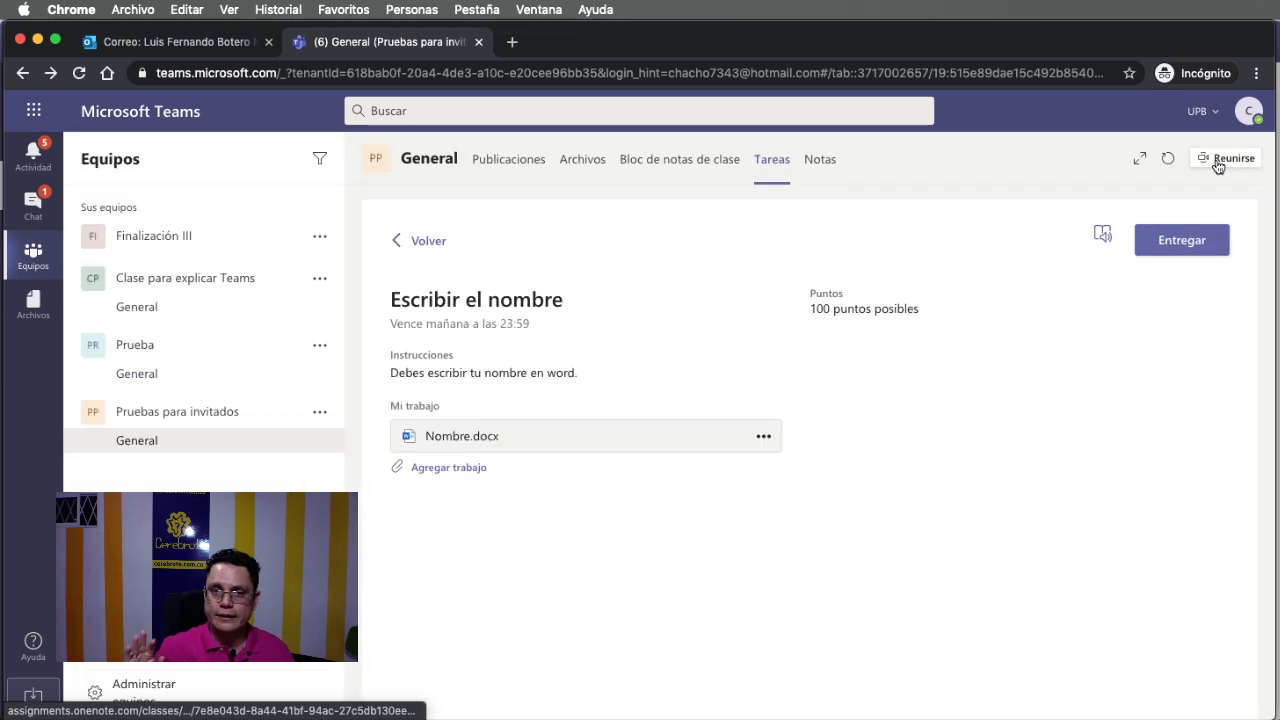
{"action": "left_click", "coordinate": [1205, 242]}
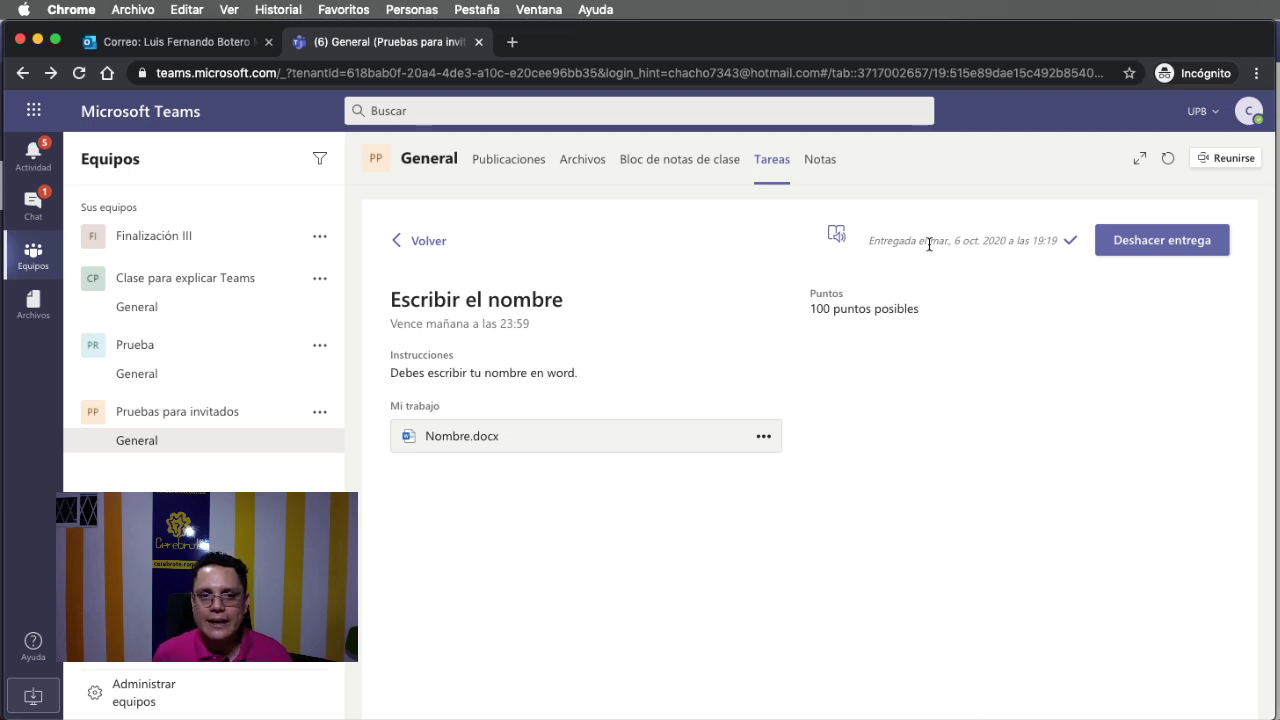
{"action": "key", "text": "super+Tab"}
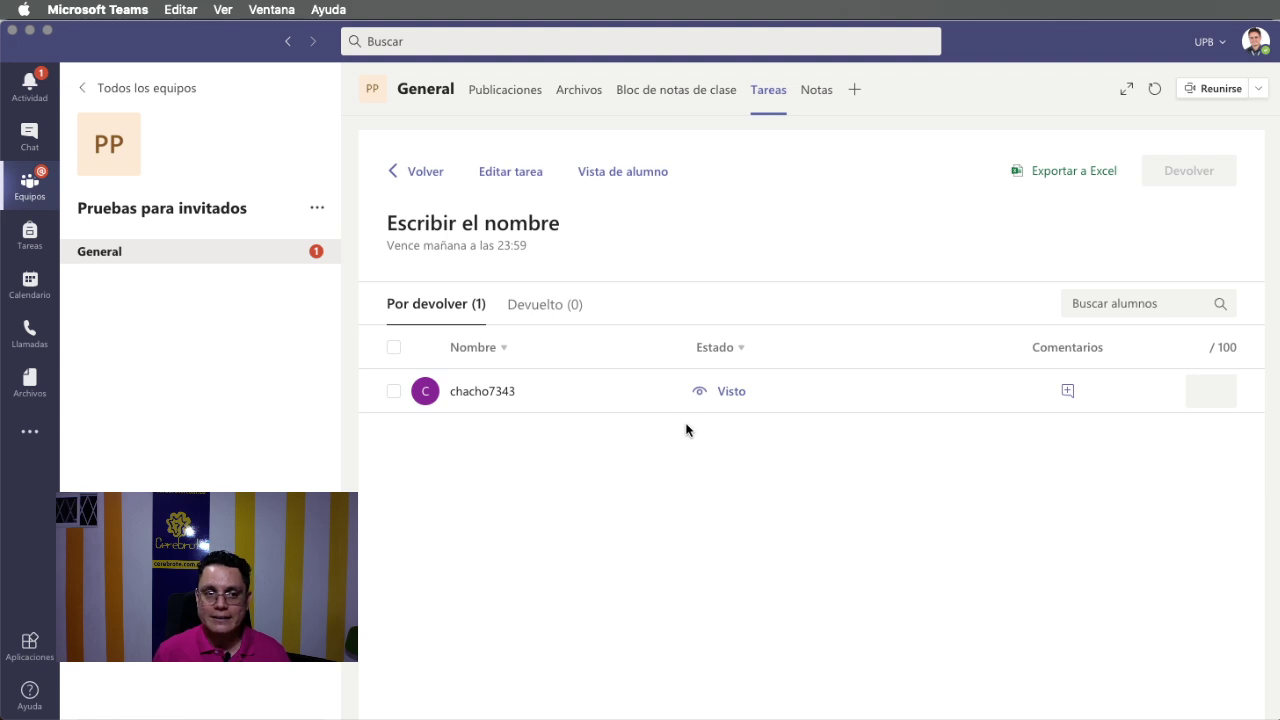
Open Escribir el nombre from General's Tareas tab and select the student's submission.
{"action": "left_click", "coordinate": [177, 255]}
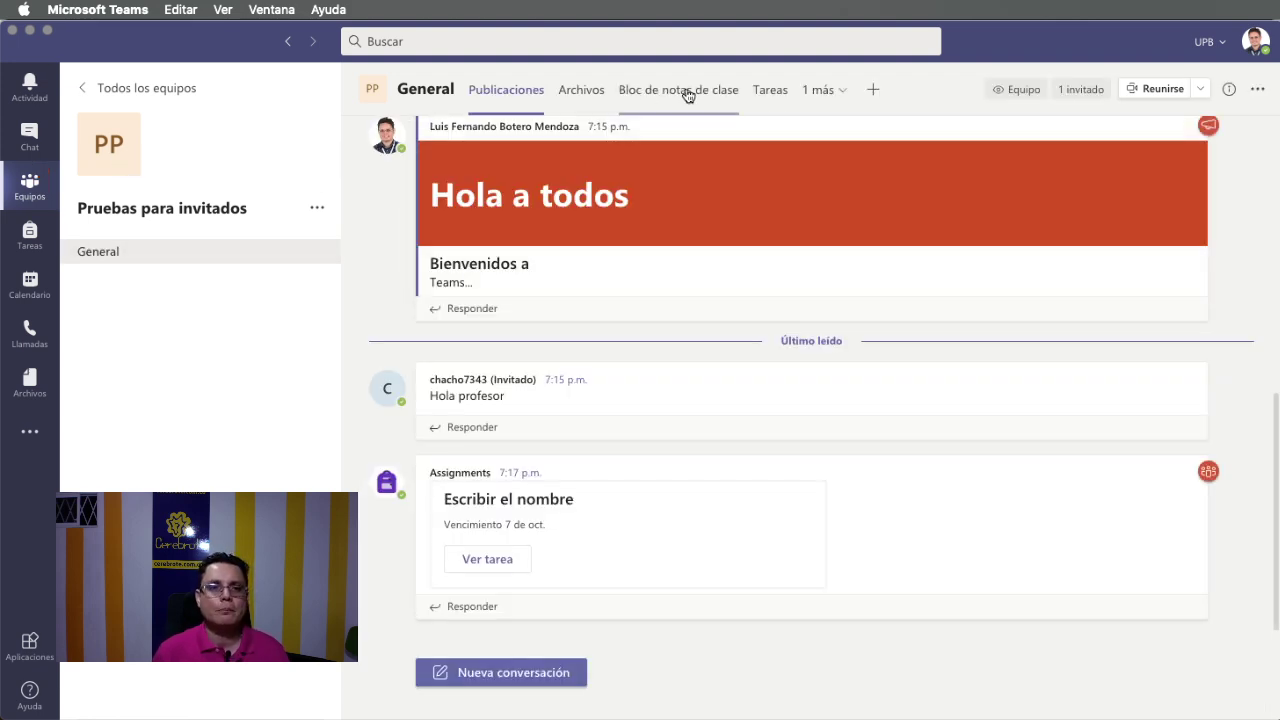
{"action": "left_click", "coordinate": [770, 92]}
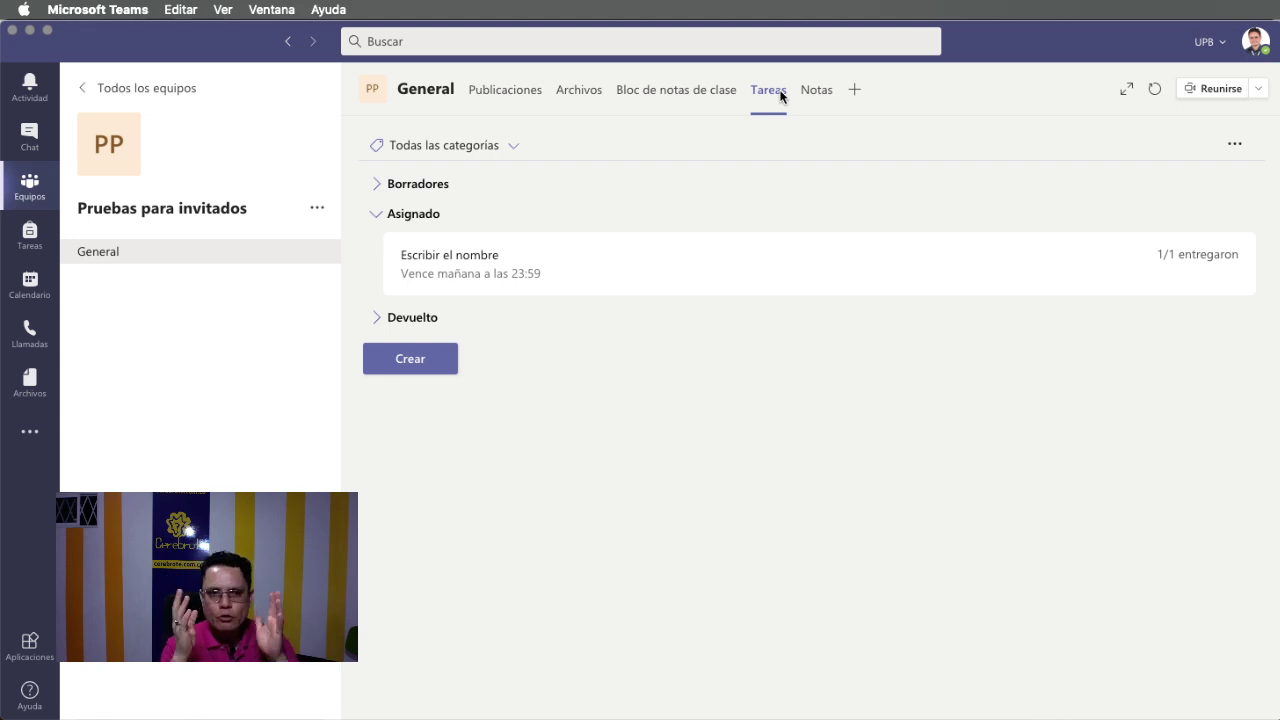
{"action": "left_click", "coordinate": [697, 245]}
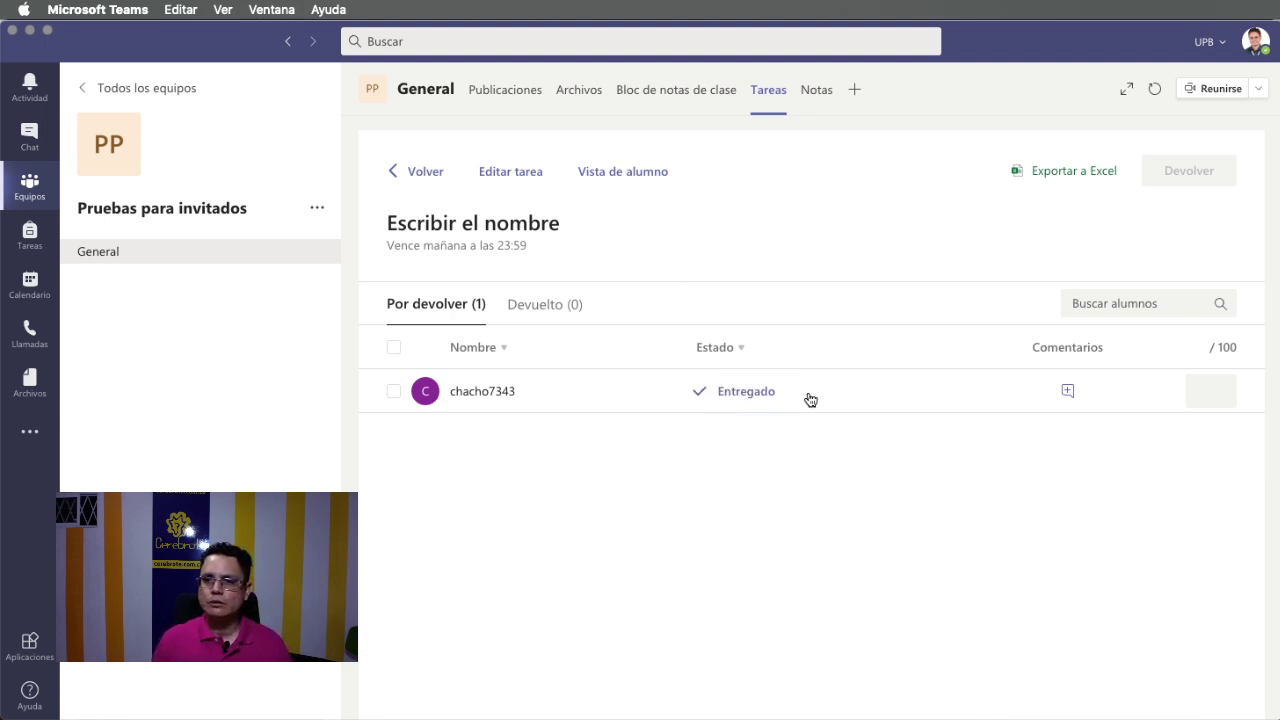
{"action": "left_click", "coordinate": [616, 390]}
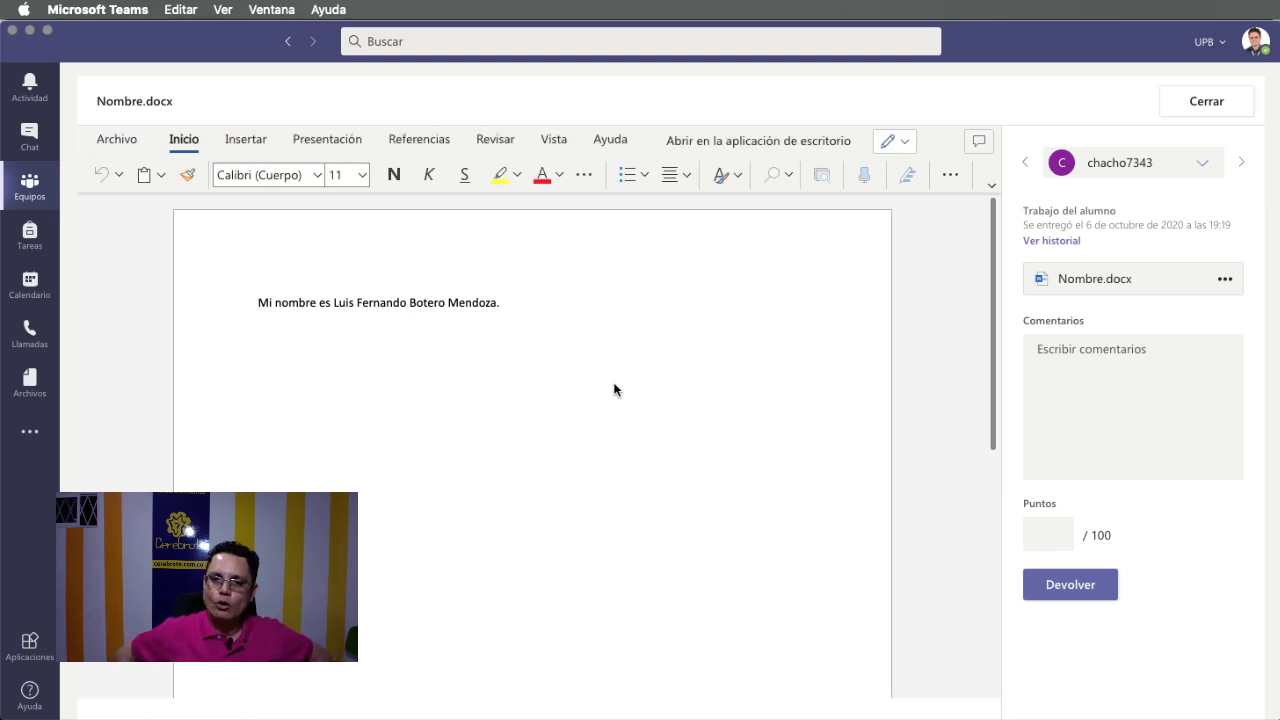
Post the comment 'que nombre tan hermoso...' on the student's name in Nombre.docx.
{"action": "key", "text": "super+Tab"}
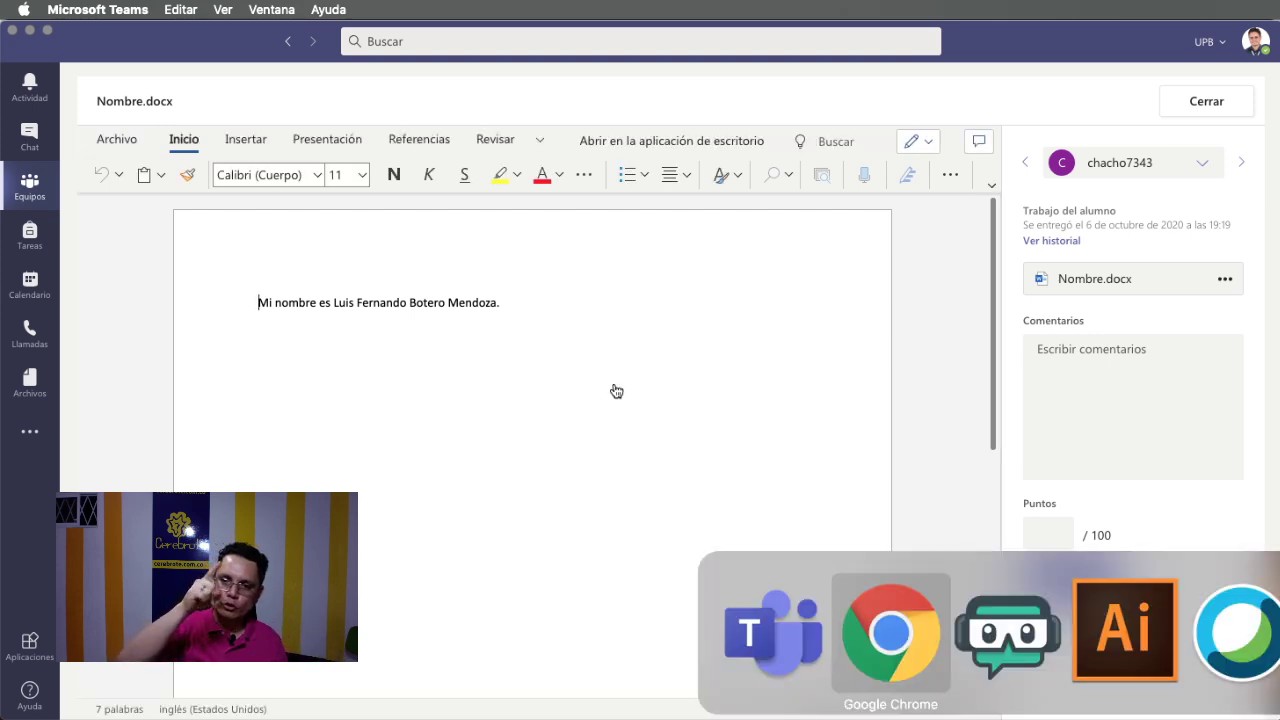
{"action": "key", "text": "super+Tab"}
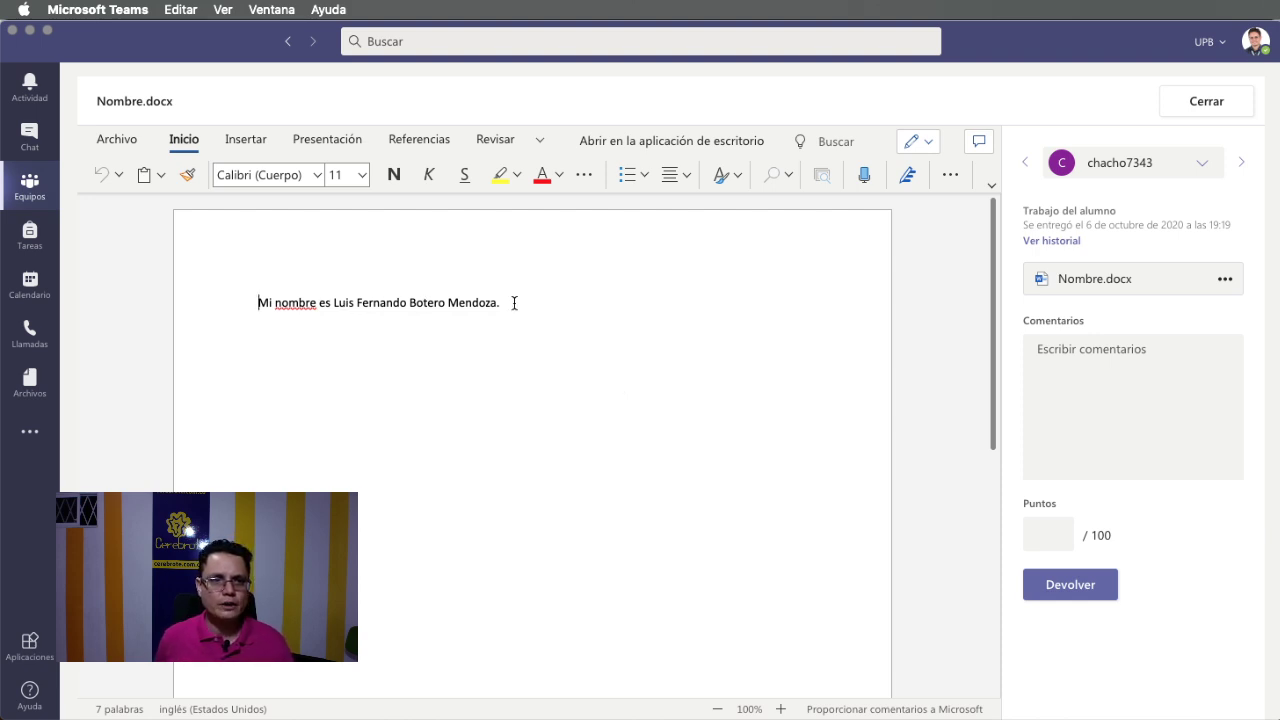
{"action": "left_click_drag", "start_coordinate": [514, 303], "coordinate": [333, 303]}
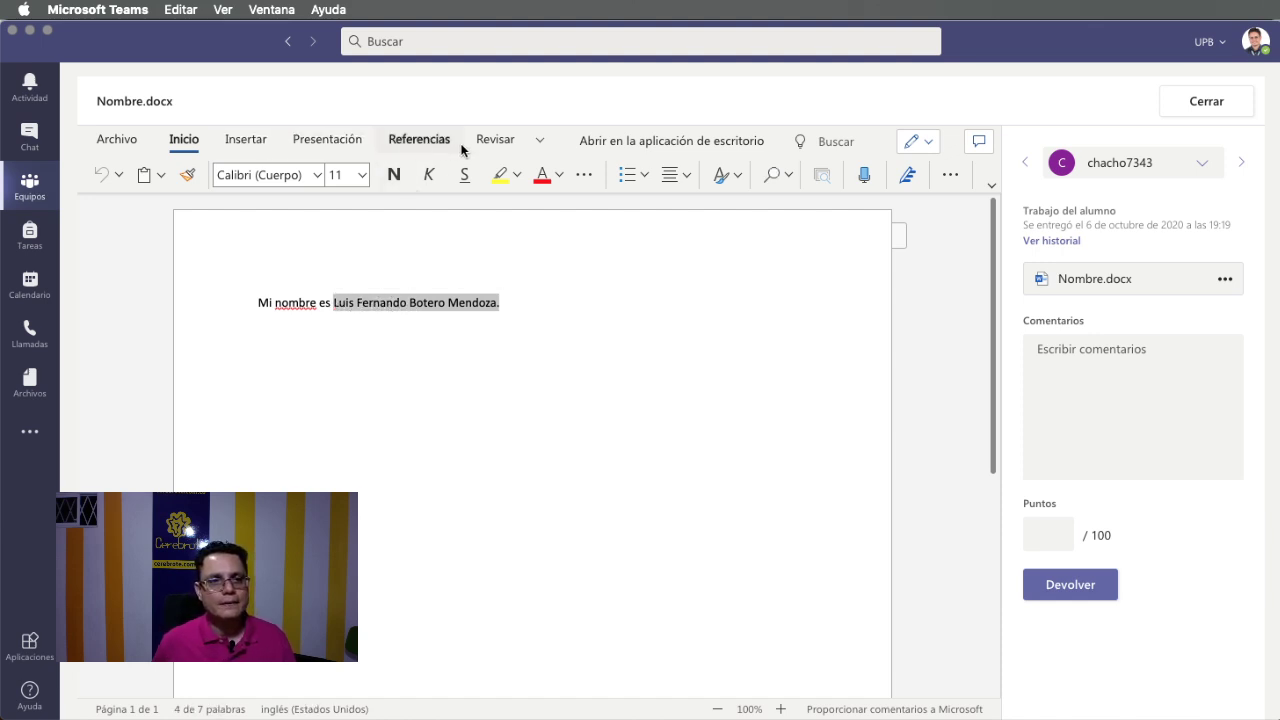
{"action": "left_click", "coordinate": [495, 140]}
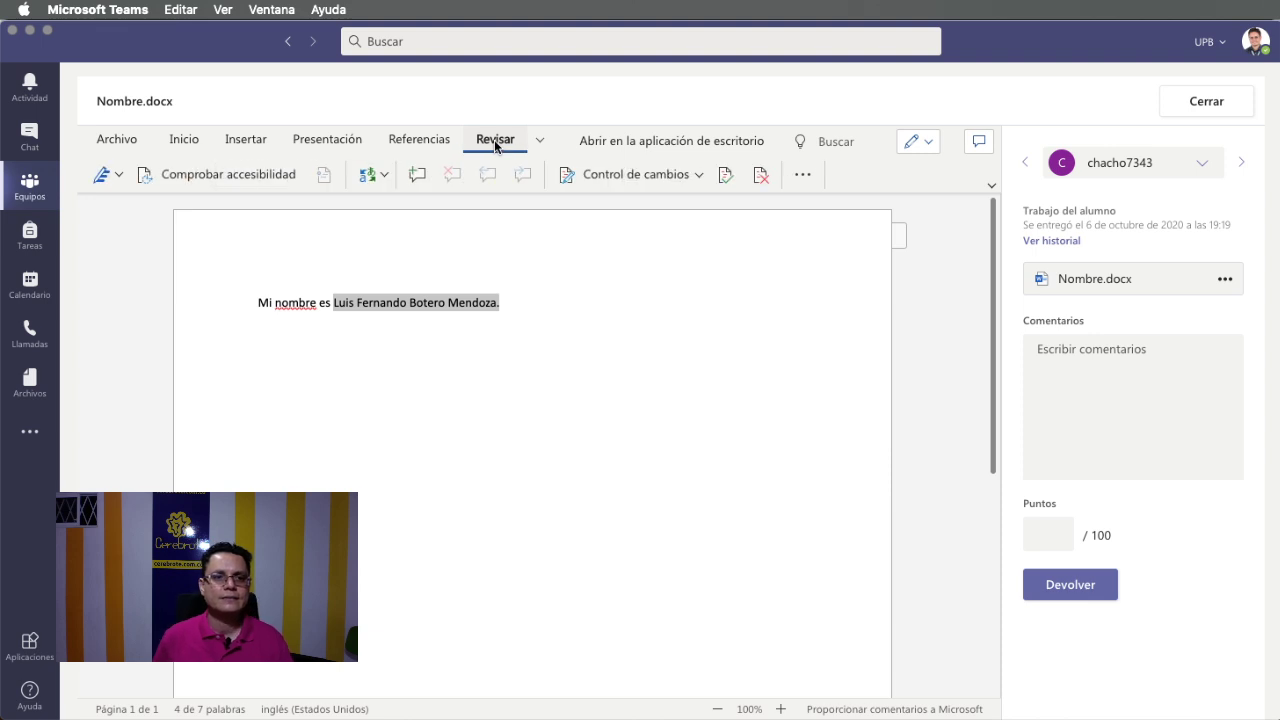
{"action": "left_click", "coordinate": [416, 177]}
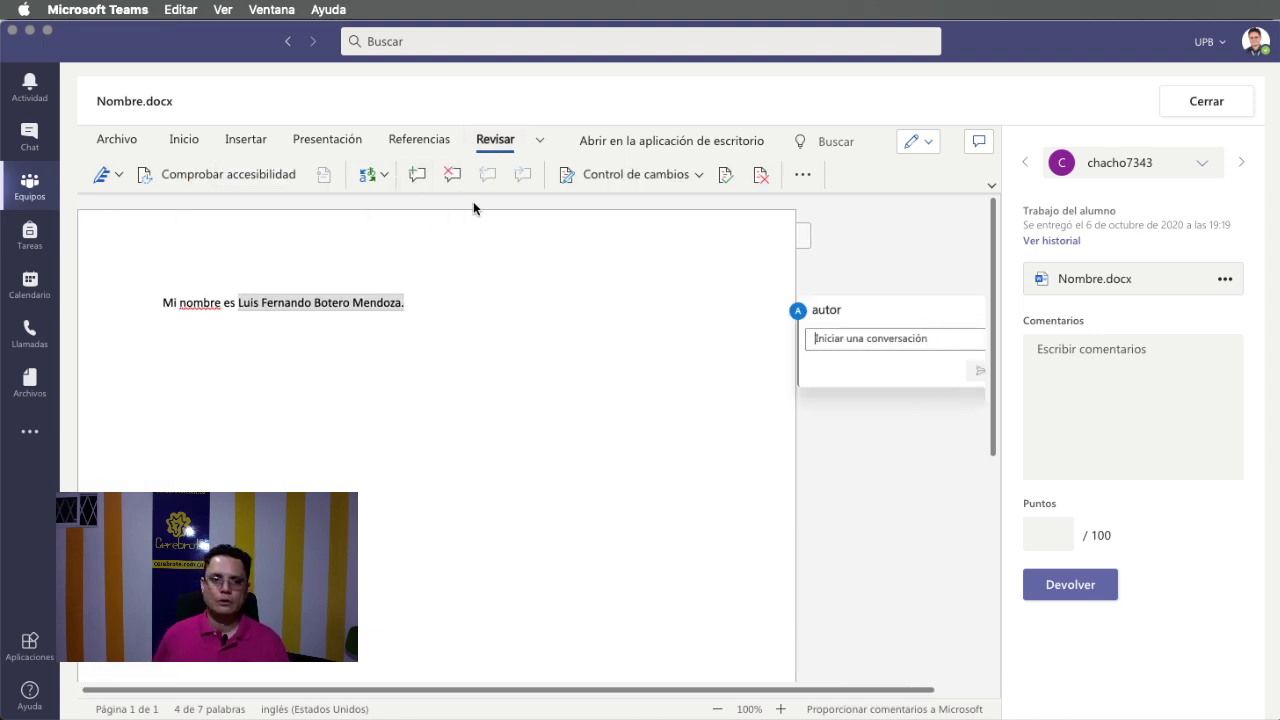
{"action": "type", "text": "que nombre"}
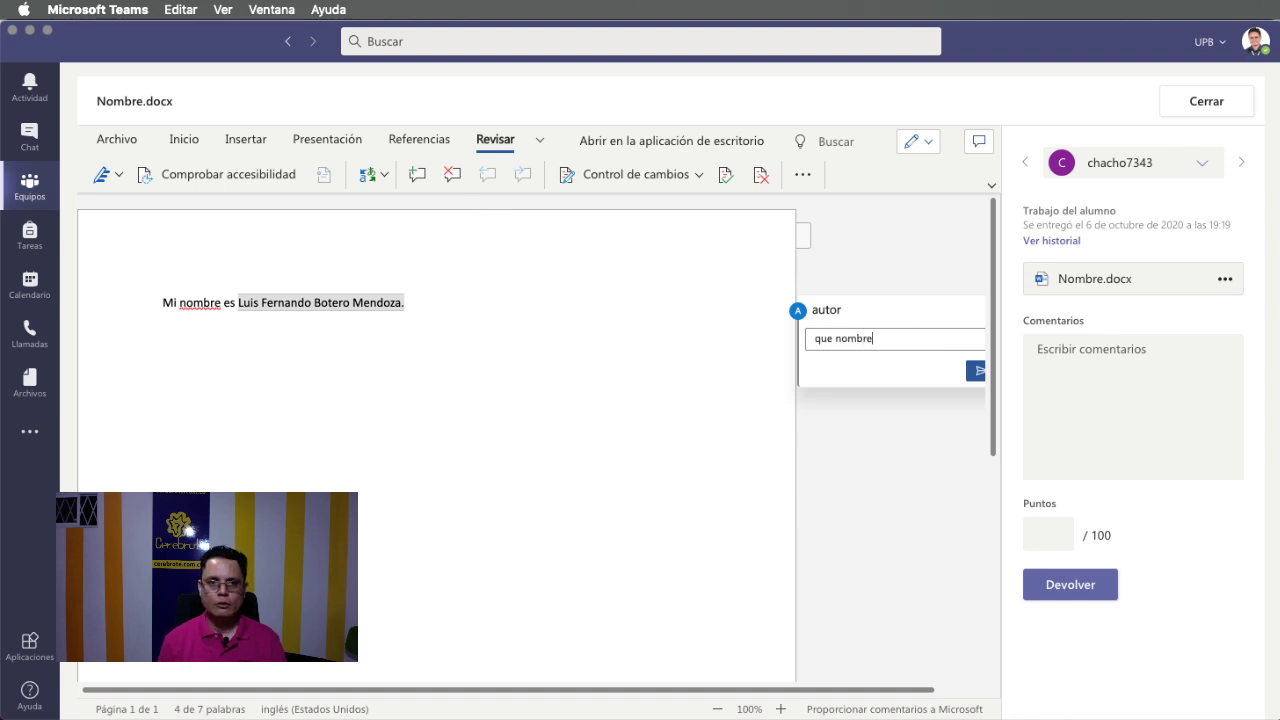
{"action": "type", "text": " tan hermoso..."}
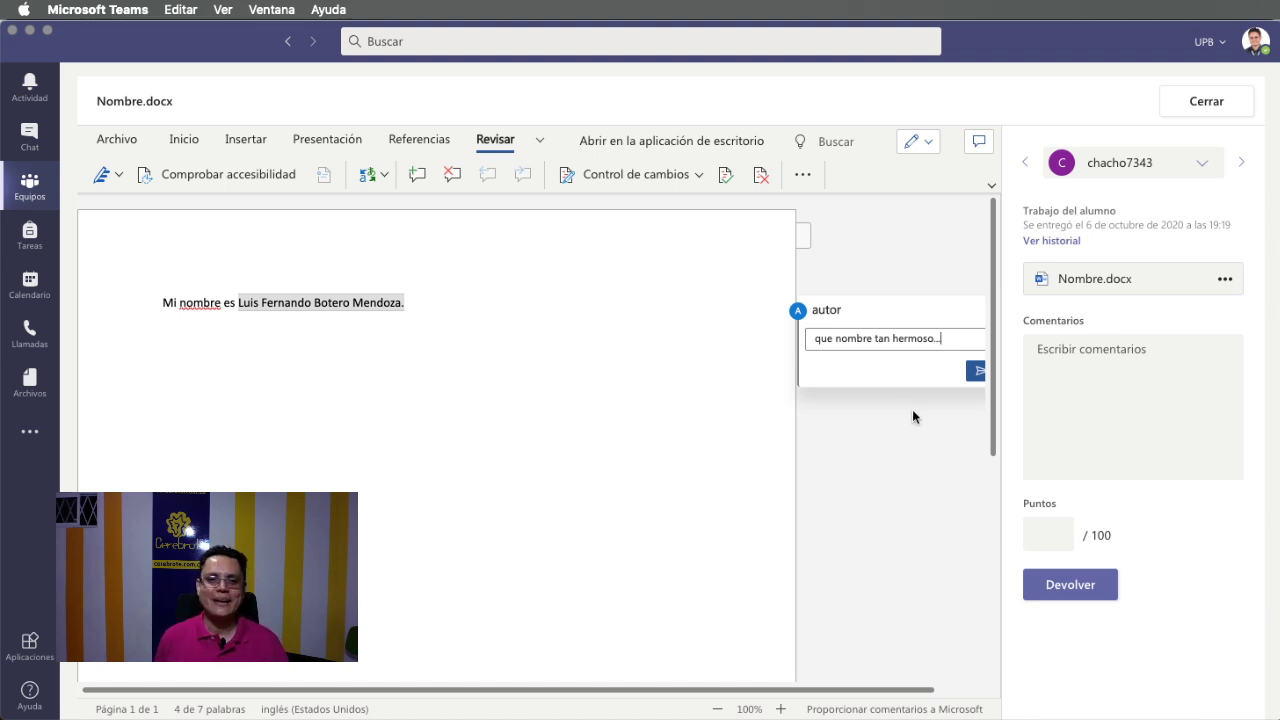
{"action": "left_click", "coordinate": [975, 371]}
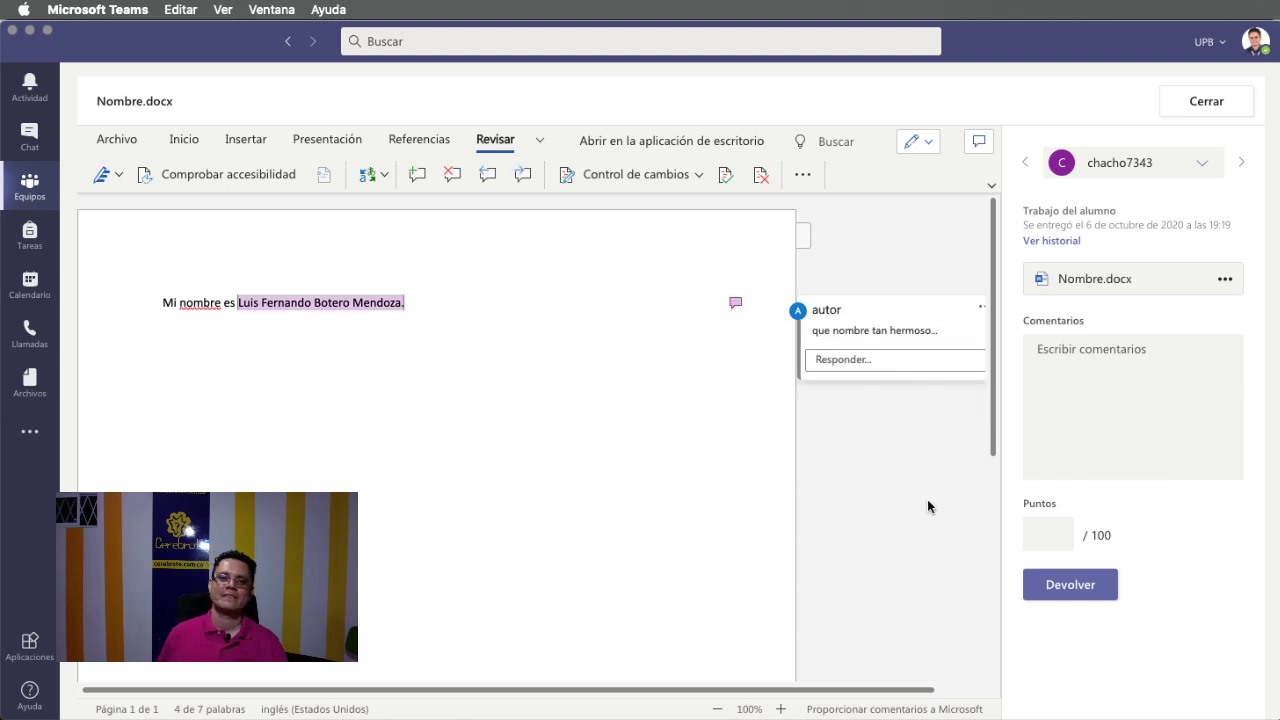
Give the work the feedback 'Buen trabajo.' and 100 points, and return it.
{"action": "left_click", "coordinate": [1149, 393]}
{"action": "type", "text": "Buen tra"}
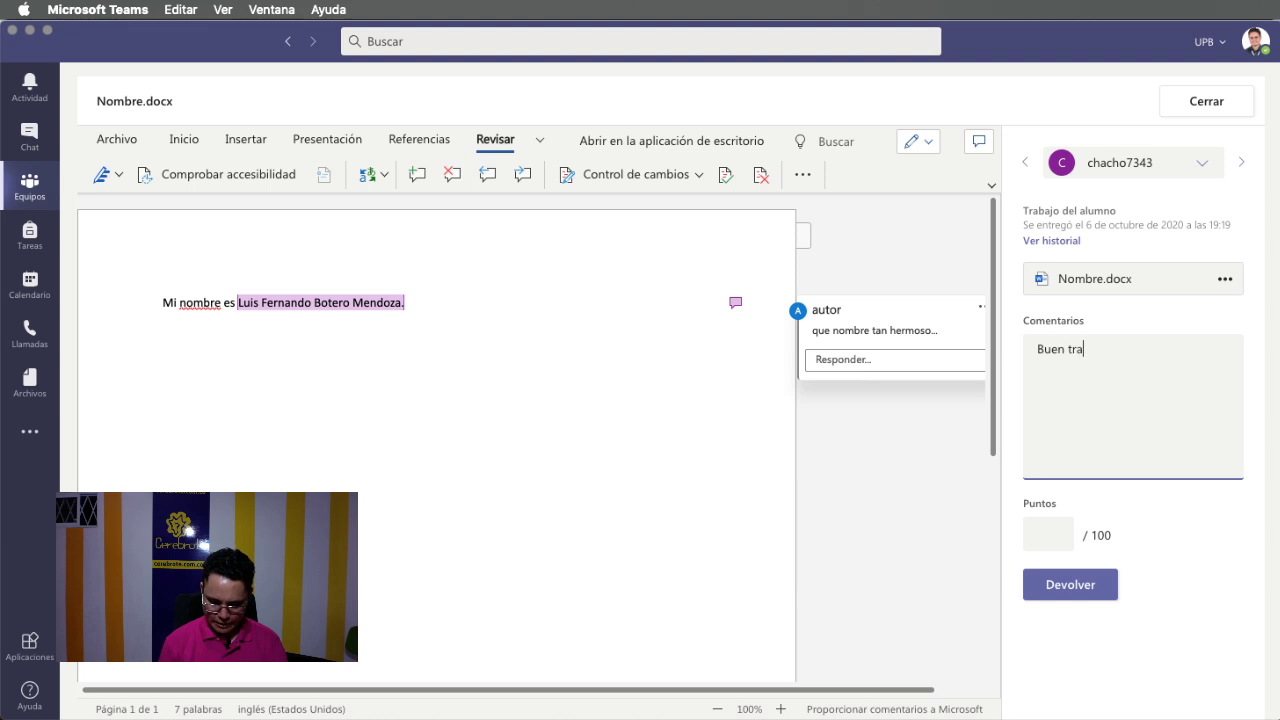
{"action": "type", "text": "bajo."}
{"action": "left_click", "coordinate": [1054, 531]}
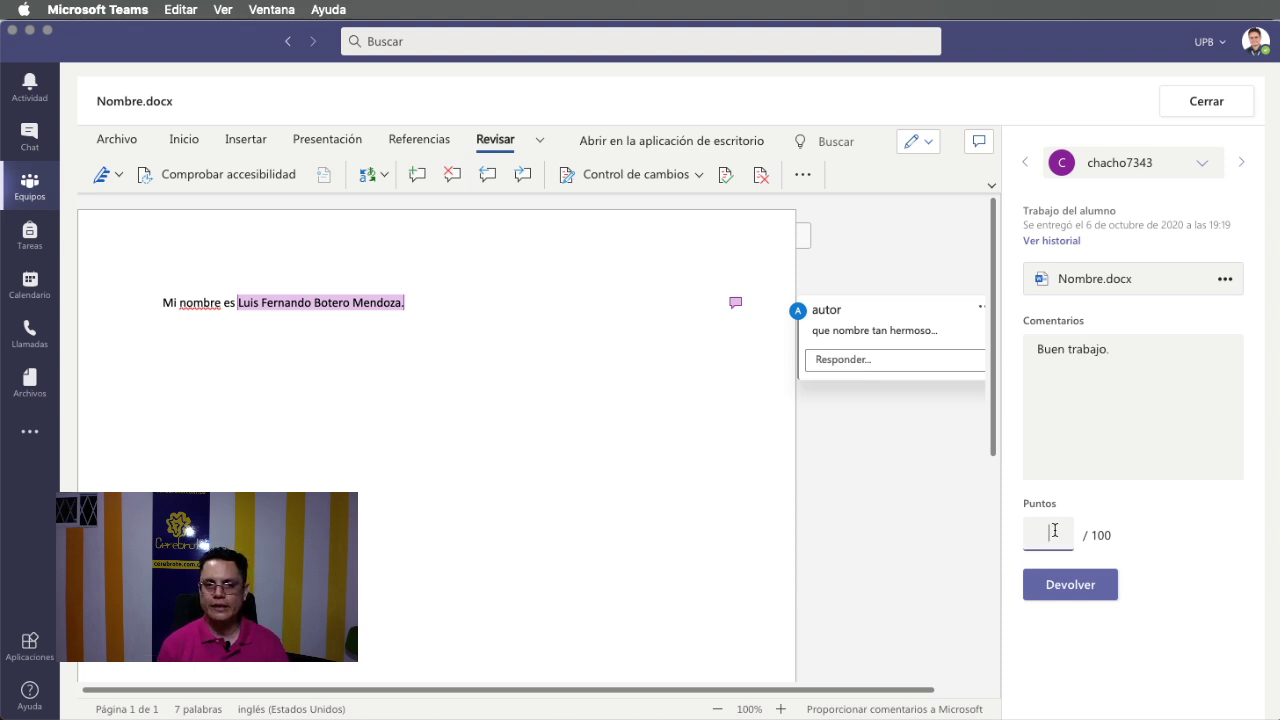
{"action": "type", "text": "100"}
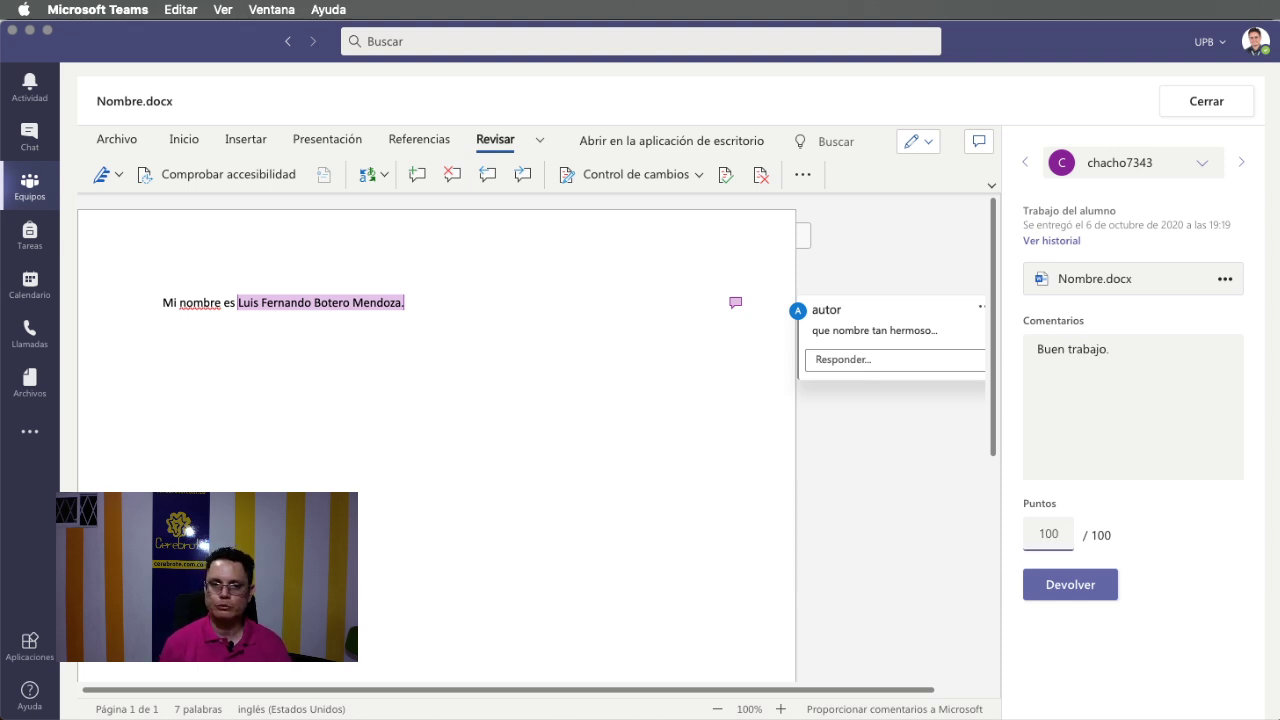
{"action": "left_click", "coordinate": [1092, 590]}
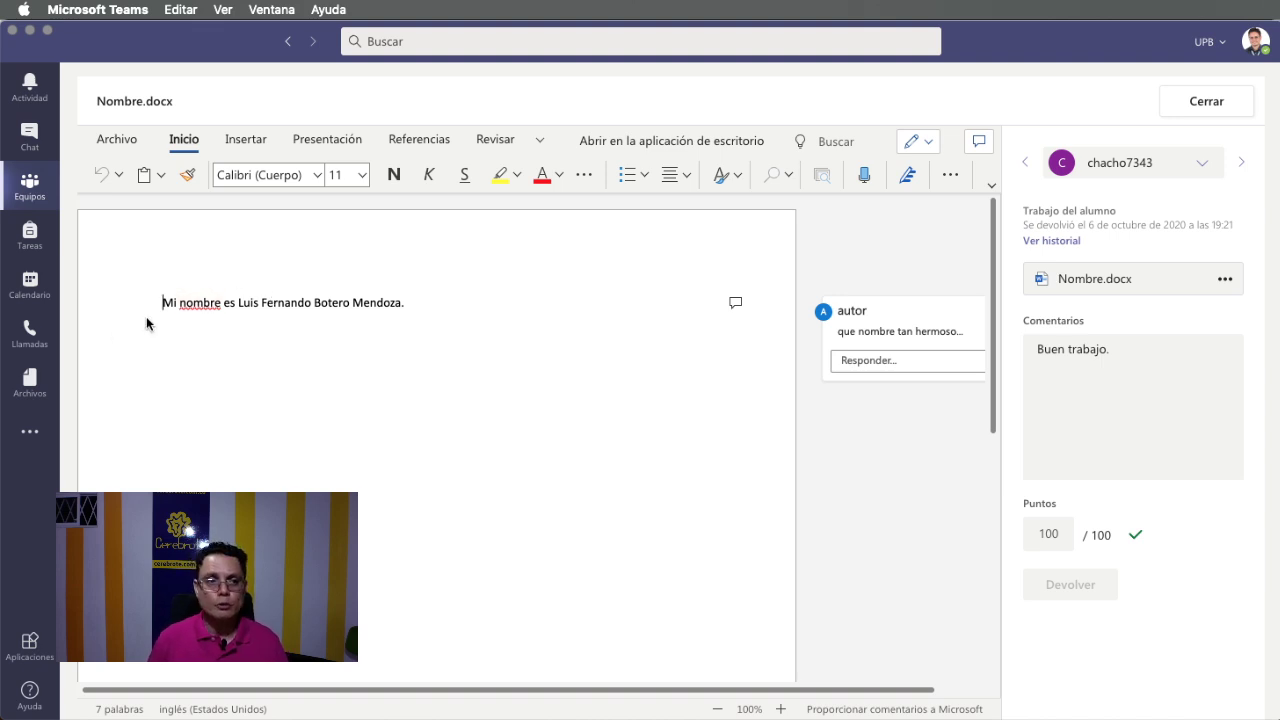
Select the word 'nombre' in the document, show the review commands, then switch to Chrome.
{"action": "left_click_drag", "start_coordinate": [180, 303], "coordinate": [221, 307]}
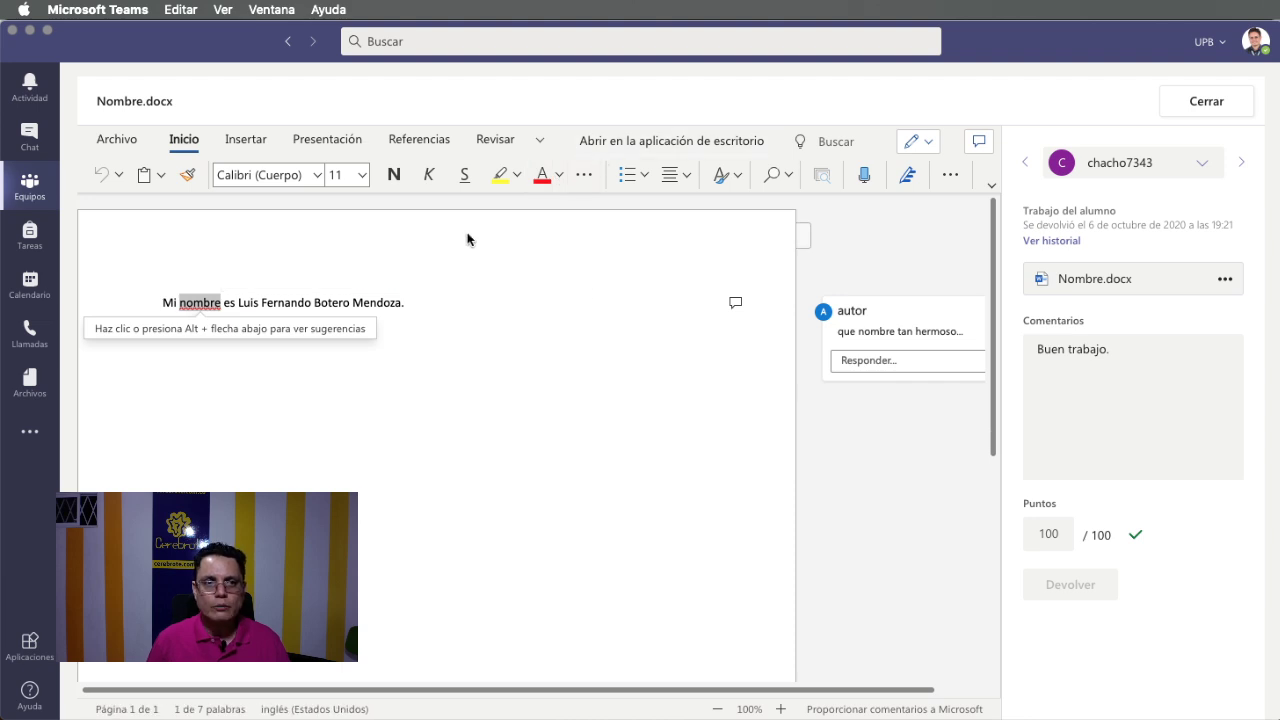
{"action": "left_click", "coordinate": [495, 140]}
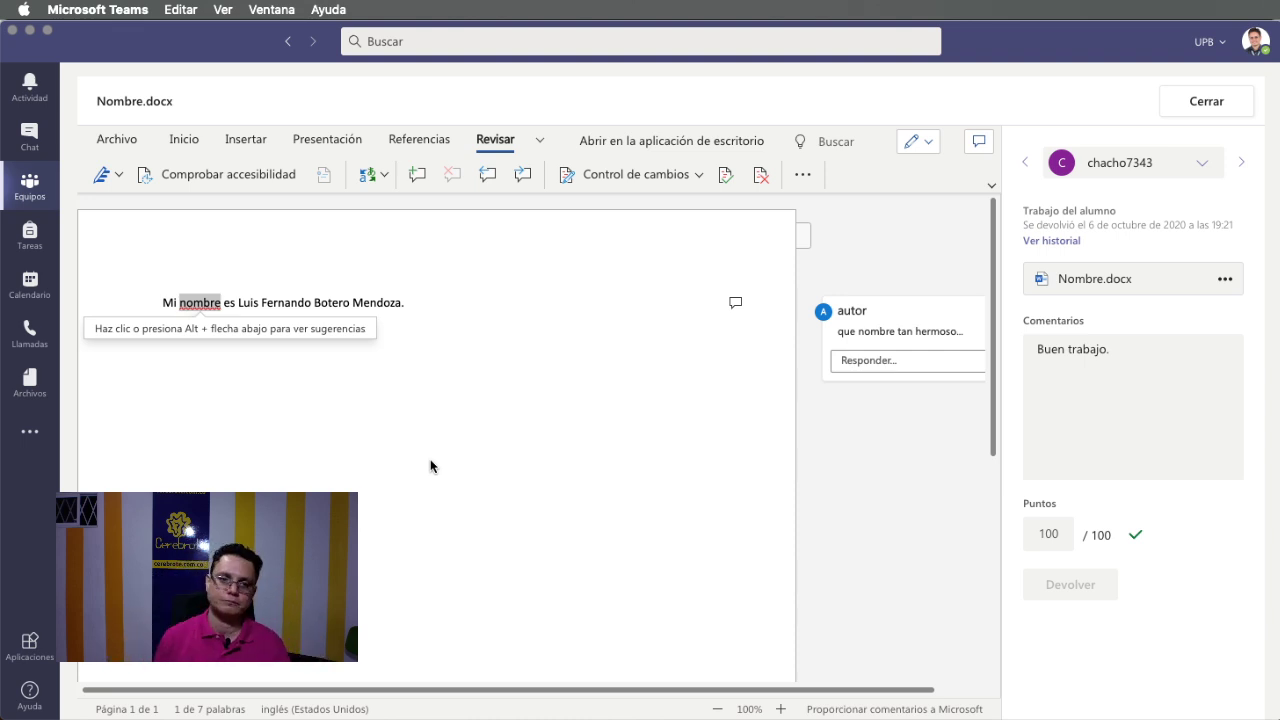
{"action": "key", "text": "super+Tab"}
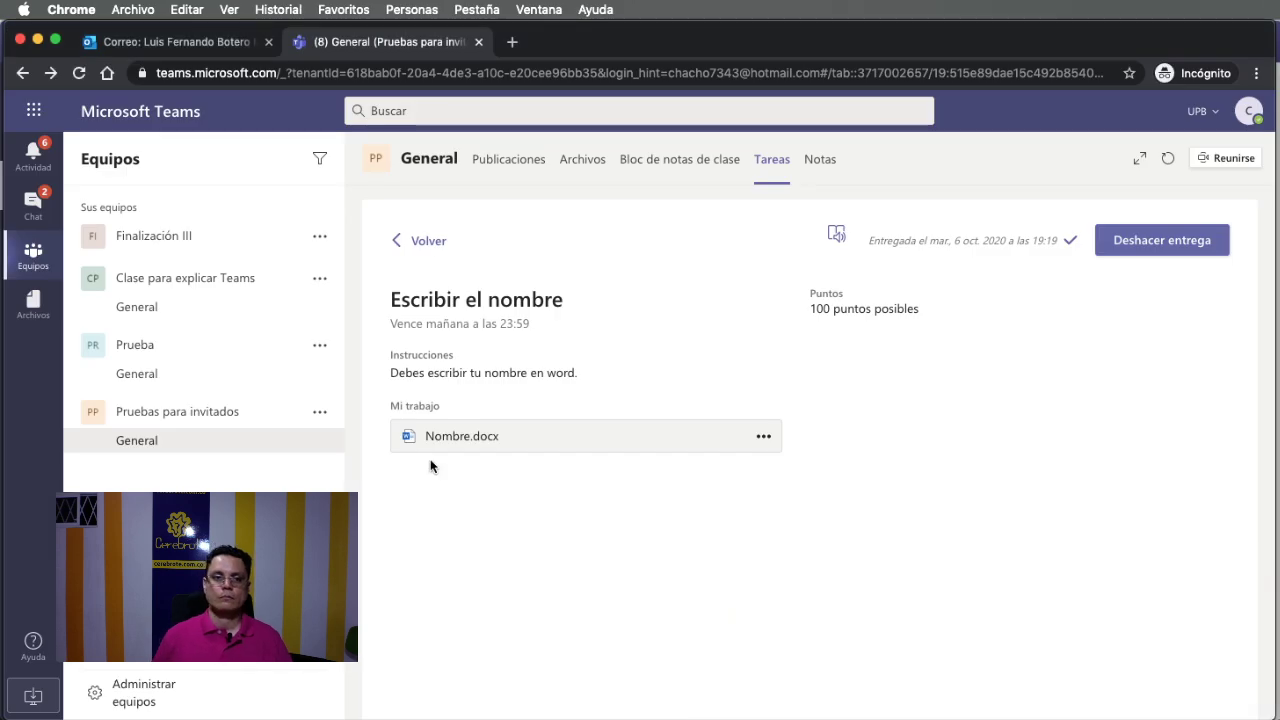
Open the completed 'Escribir el nombre' assignment from the guest's Completado list.
{"action": "left_click", "coordinate": [428, 240]}
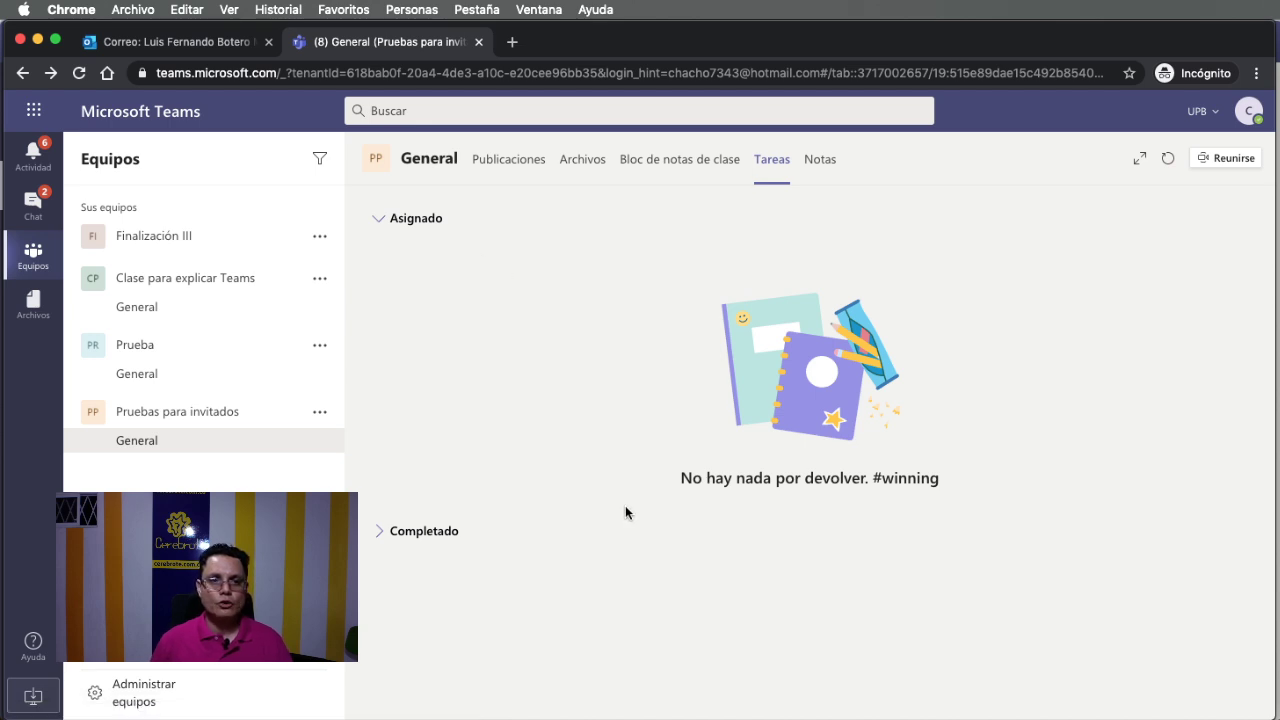
{"action": "left_click", "coordinate": [436, 540]}
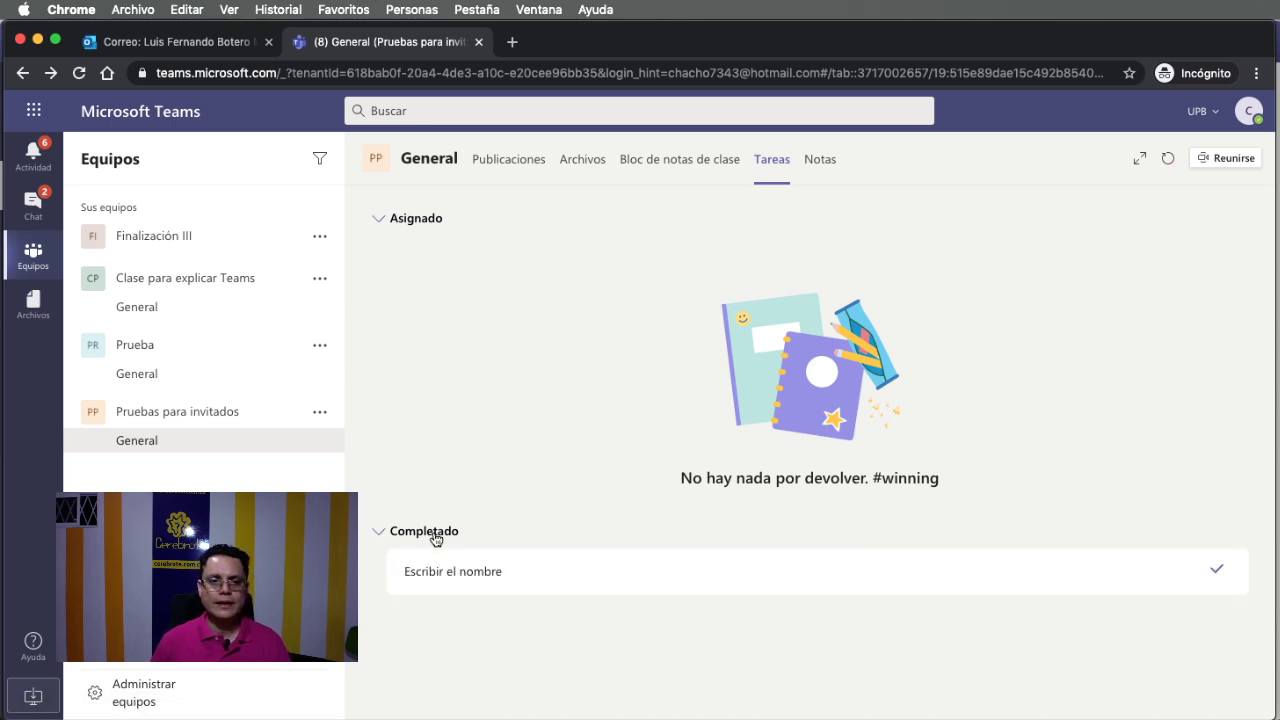
{"action": "left_click", "coordinate": [460, 586]}
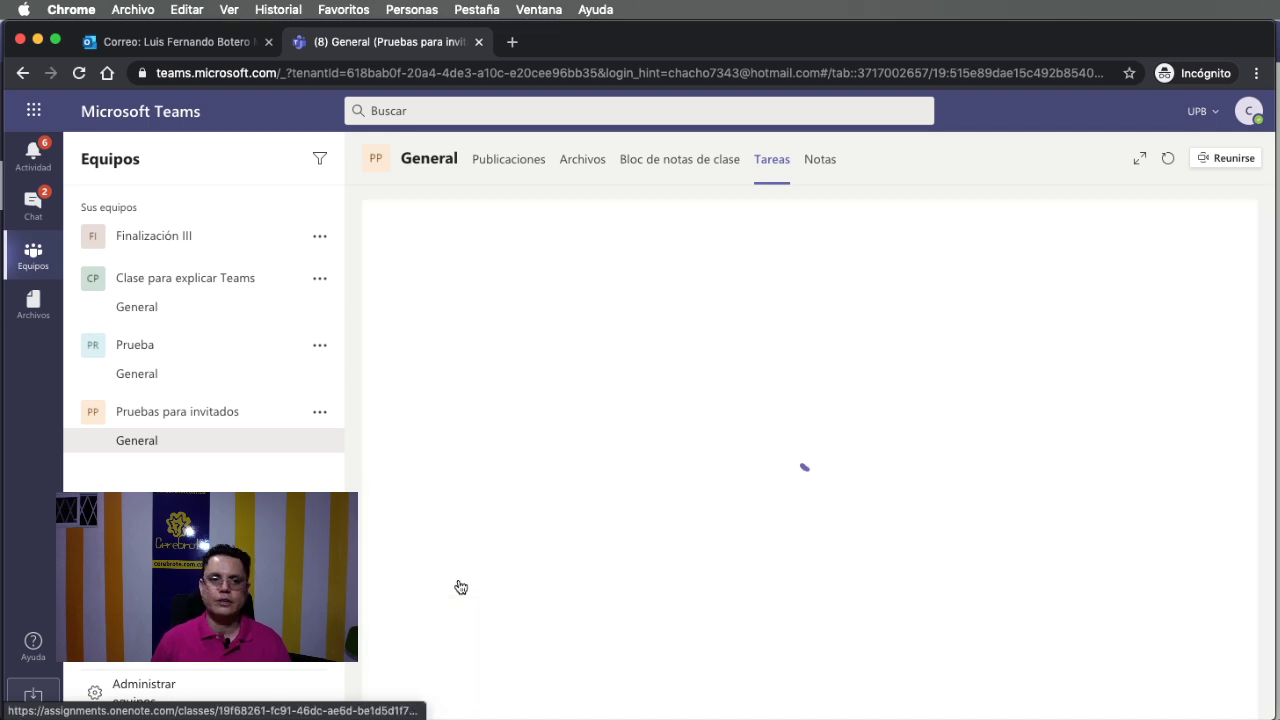